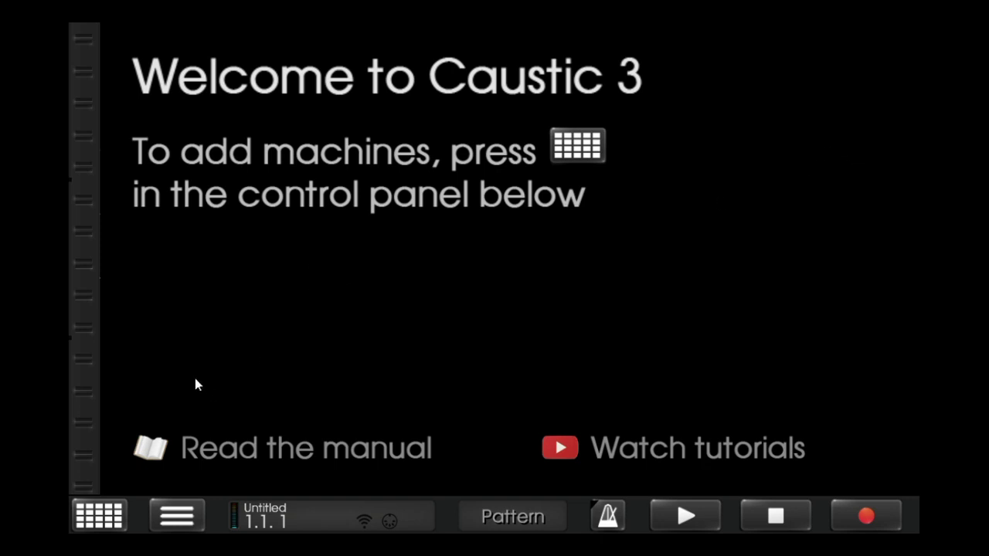
Add a PCMSynth machine to slot 1, open it and bring up the wave editor for its sample.
left_click(110, 513)
left_click(178, 166)
left_click(305, 133)
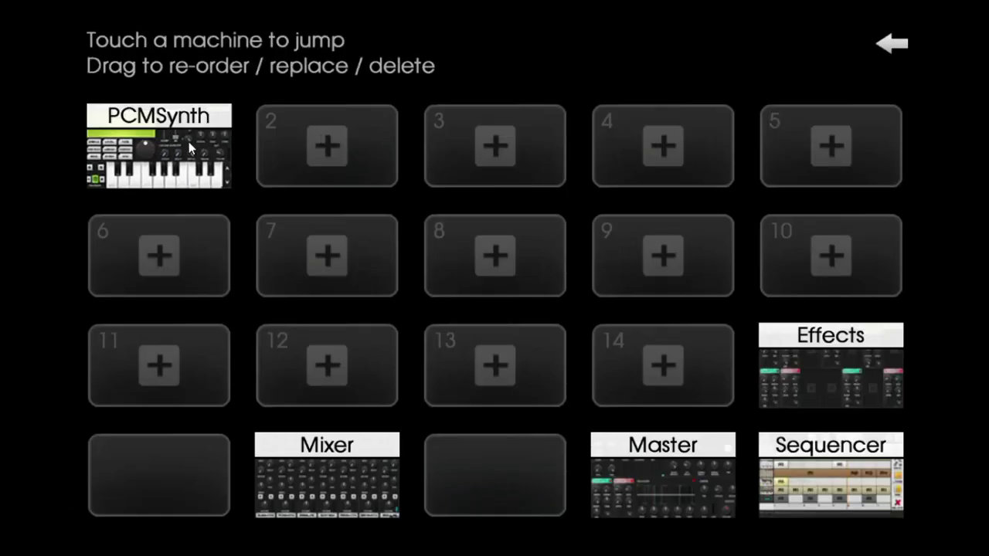
left_click(188, 141)
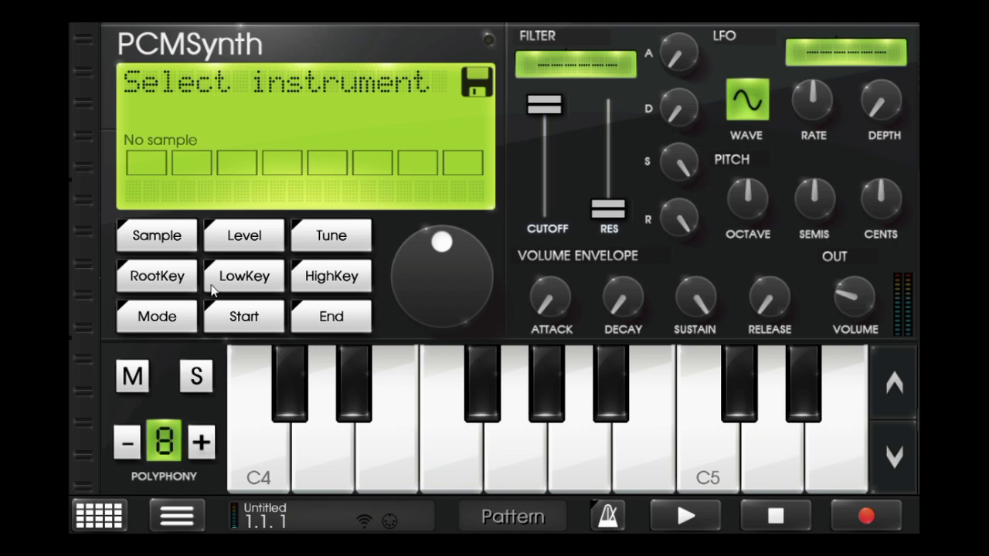
left_click(254, 241)
left_click(251, 241)
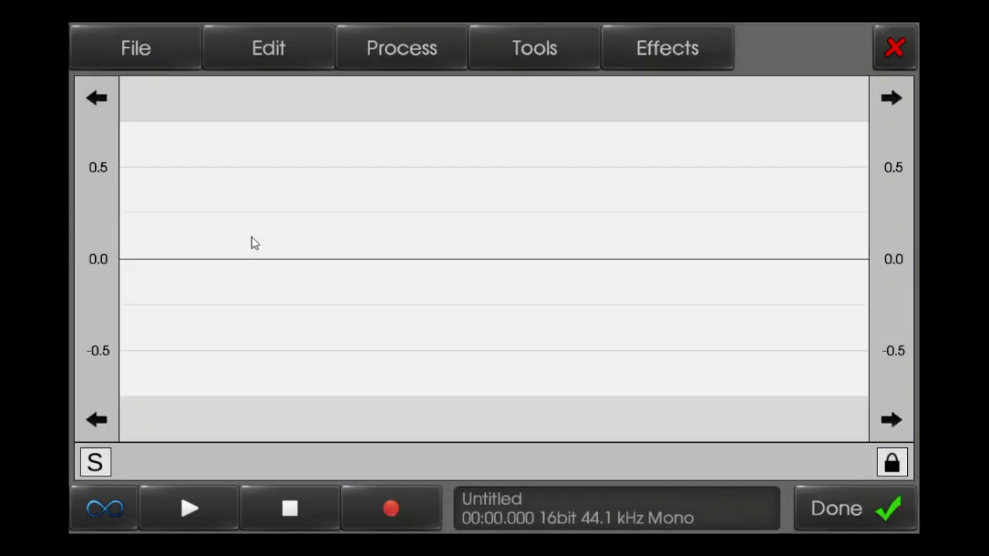
Generate a sound effect with C-Sfxr using the noise waveform and the maximum attack.
left_click(147, 49)
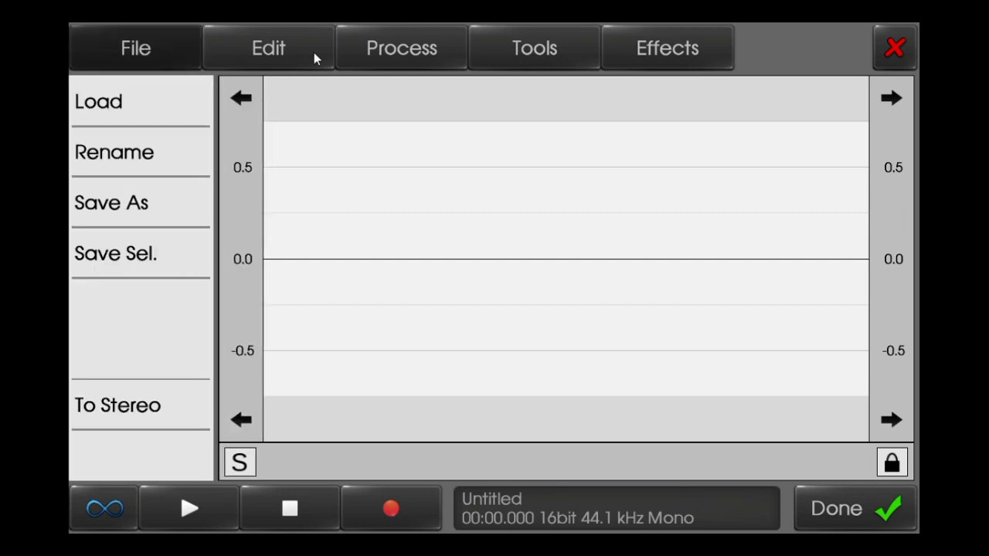
left_click(314, 53)
left_click(367, 47)
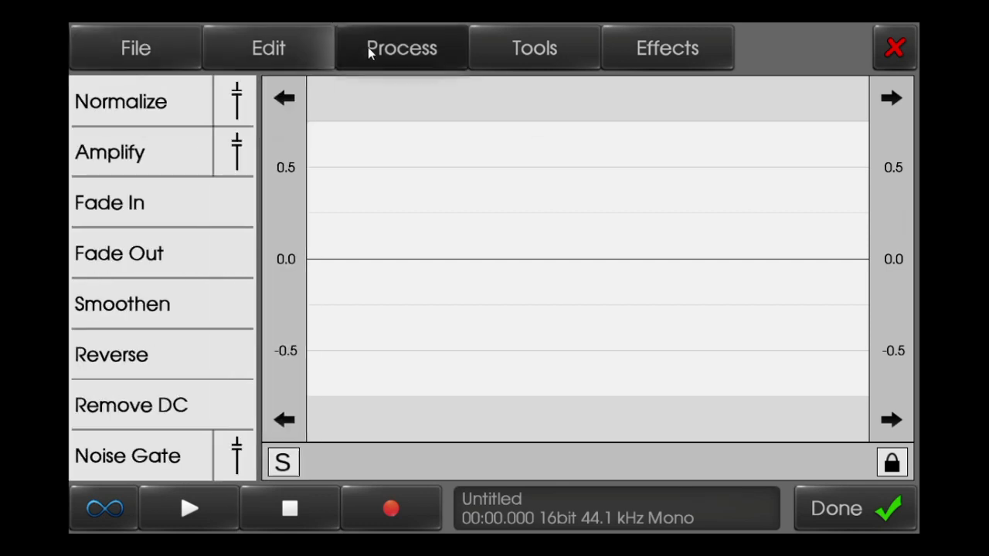
left_click(547, 48)
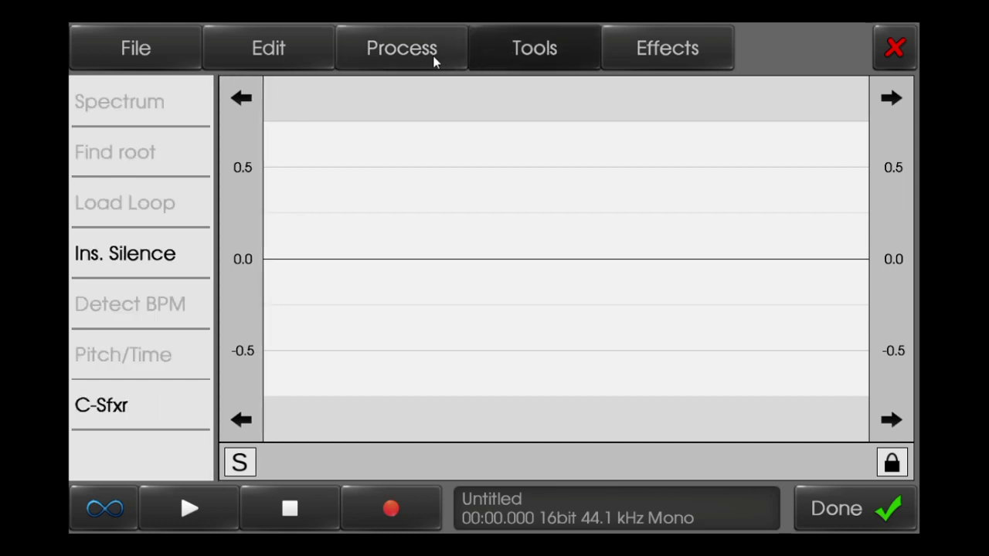
left_click(140, 411)
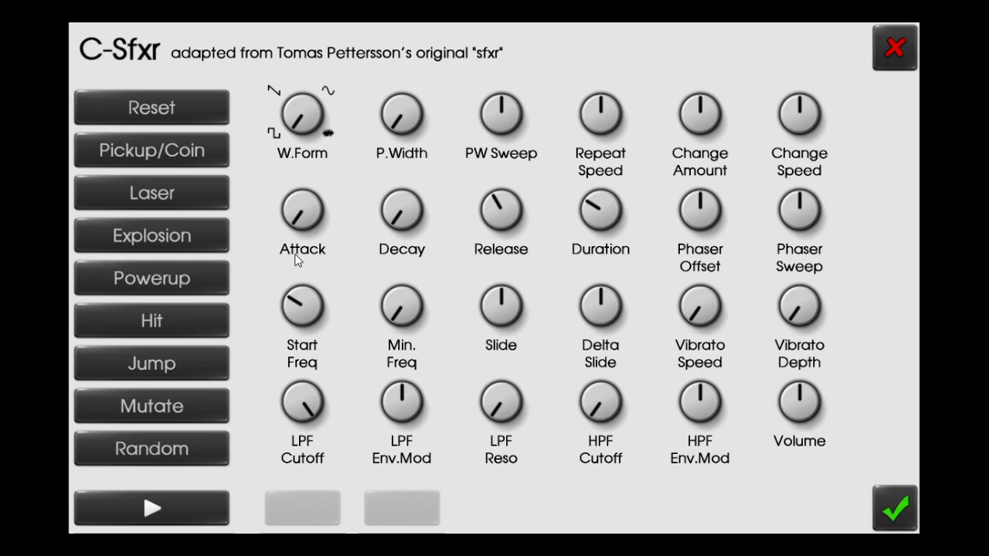
left_click_drag(340, 133, 371, 107)
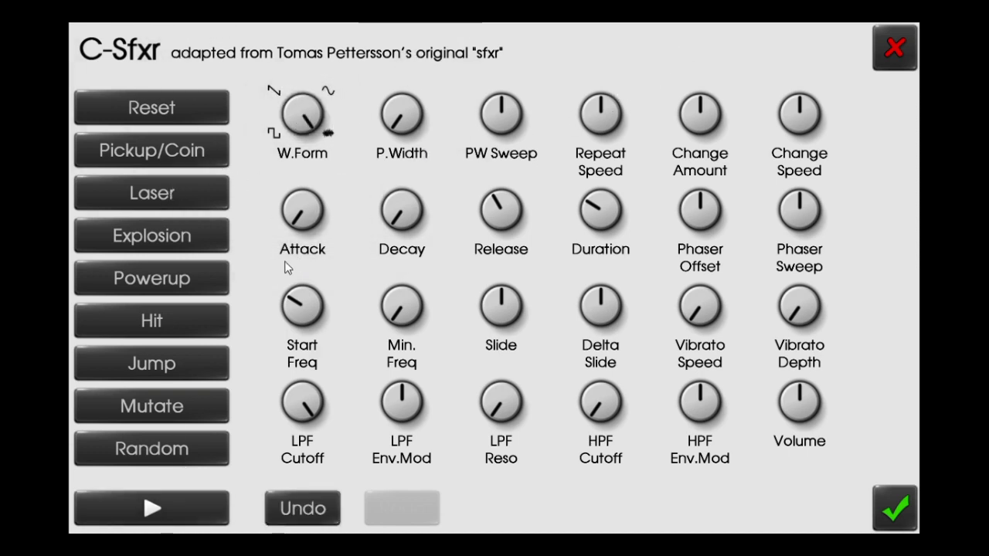
left_click_drag(302, 216, 694, 160)
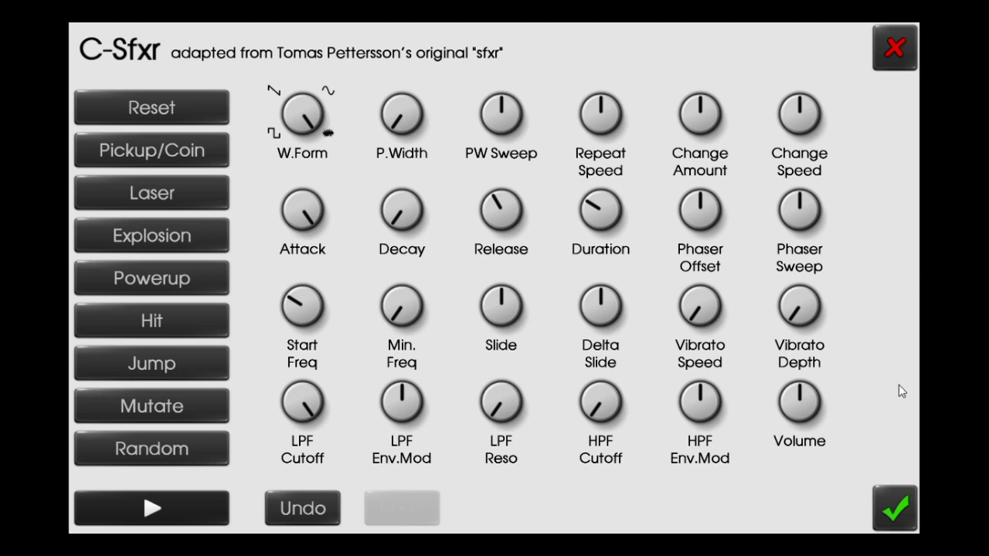
left_click(896, 505)
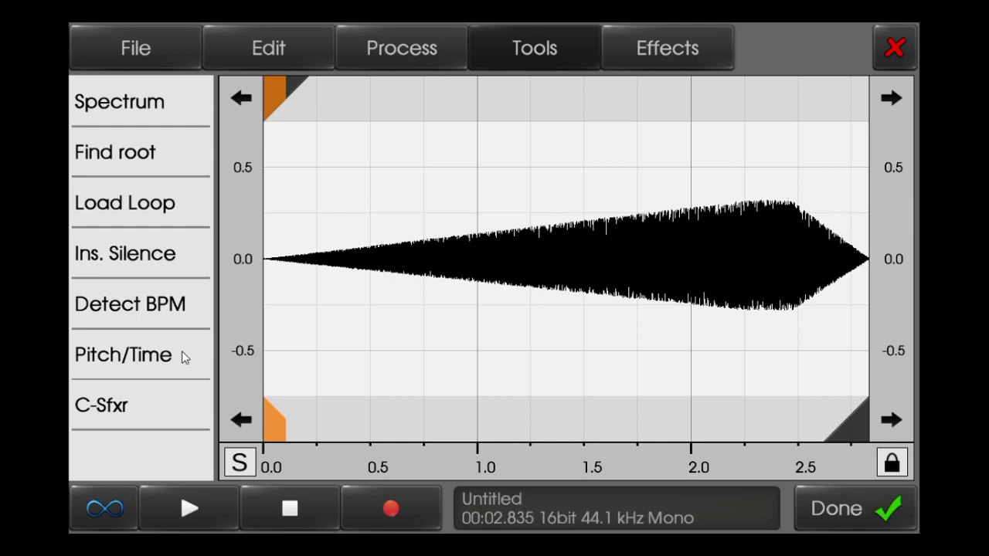
left_click(164, 395)
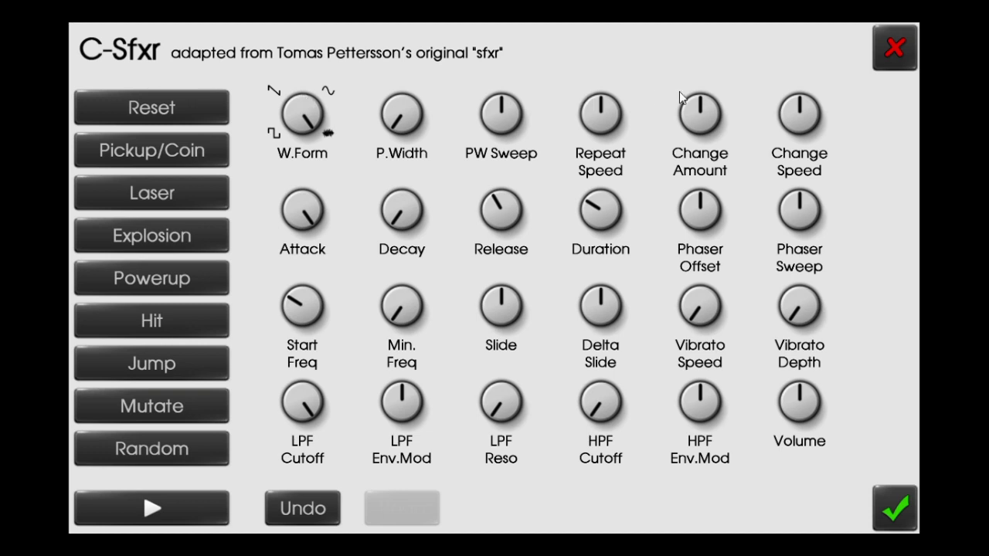
left_click(896, 54)
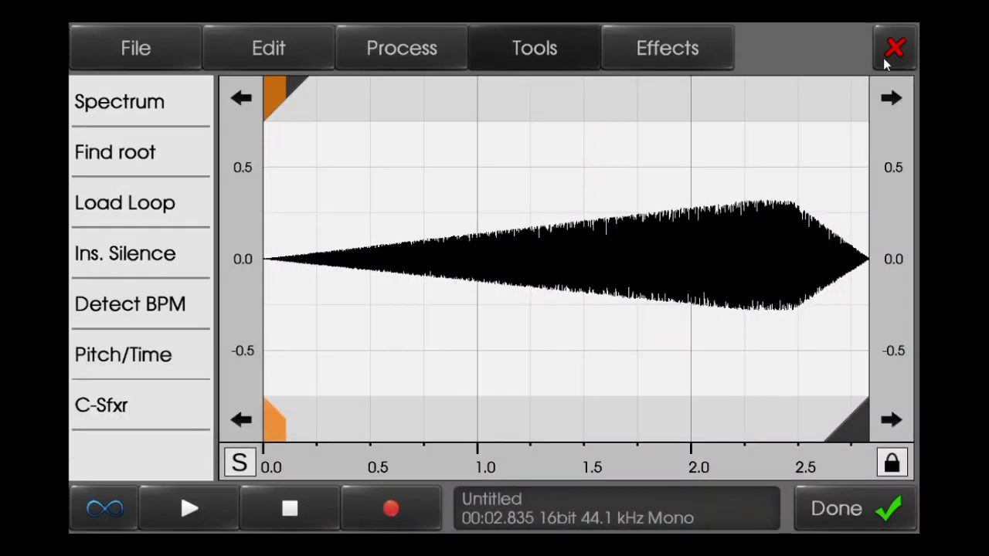
Load the "atlantis 160 Cm" sample into the wave editor and play it.
left_click(180, 48)
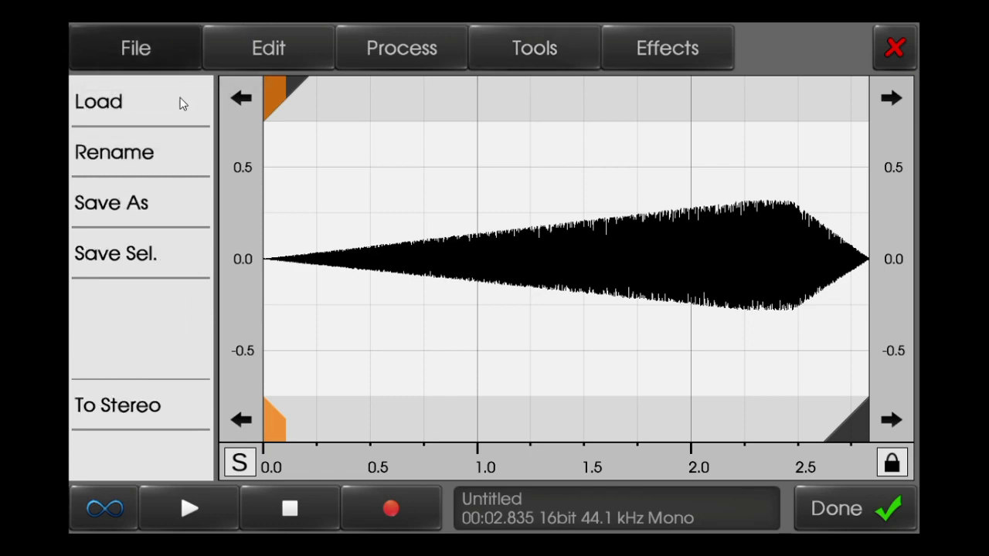
left_click(184, 102)
left_click(205, 151)
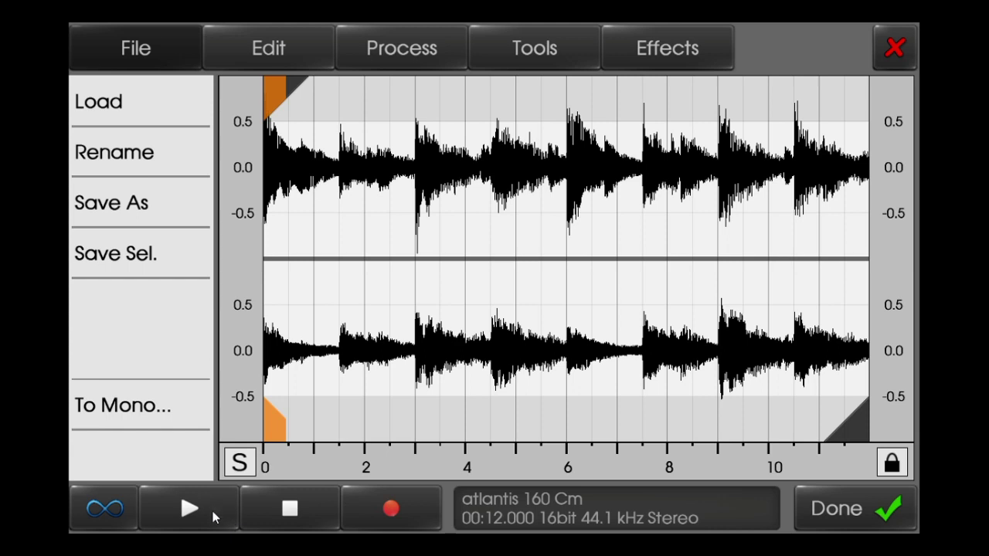
left_click(190, 509)
left_click(207, 505)
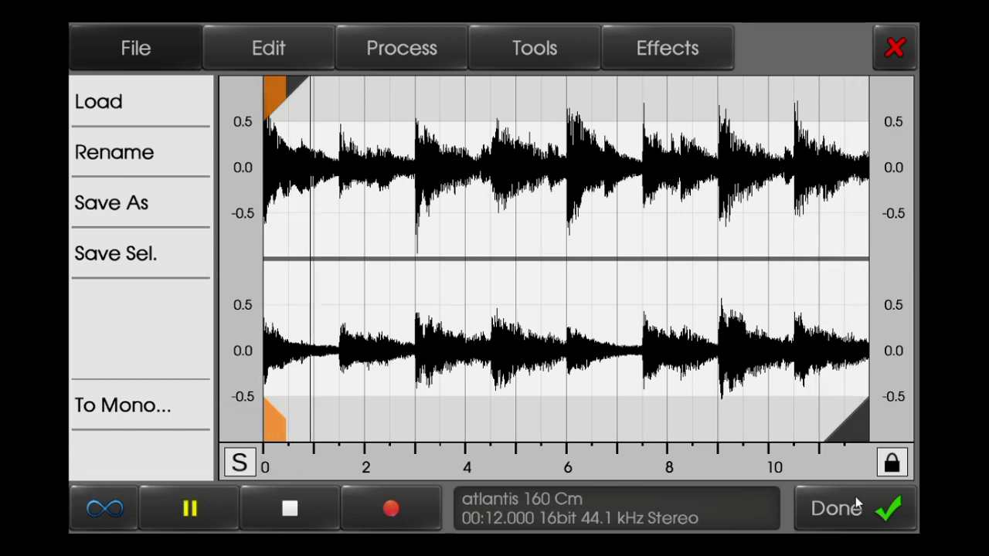
Stop playback and crop the sample to its first 6.5 seconds.
left_click_drag(868, 448, 668, 442)
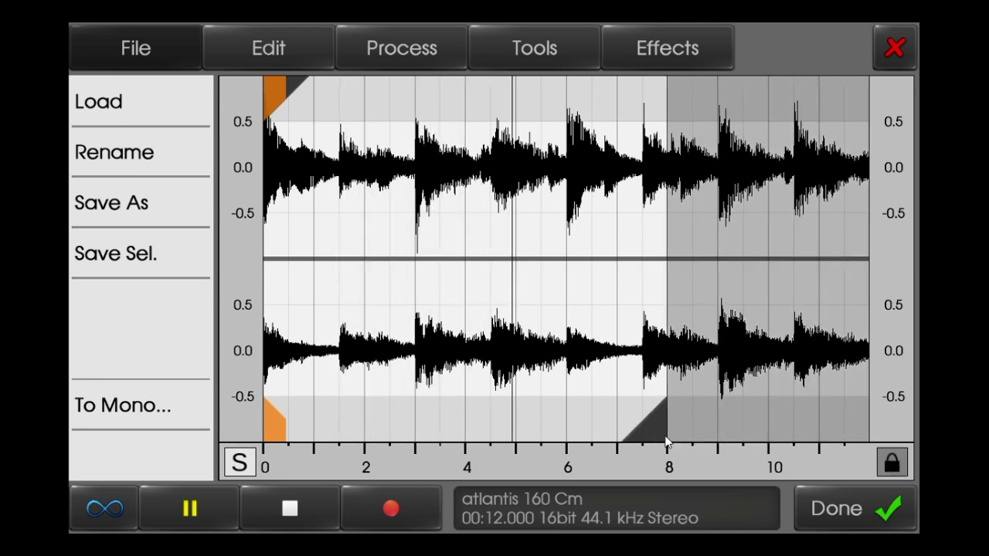
left_click(320, 501)
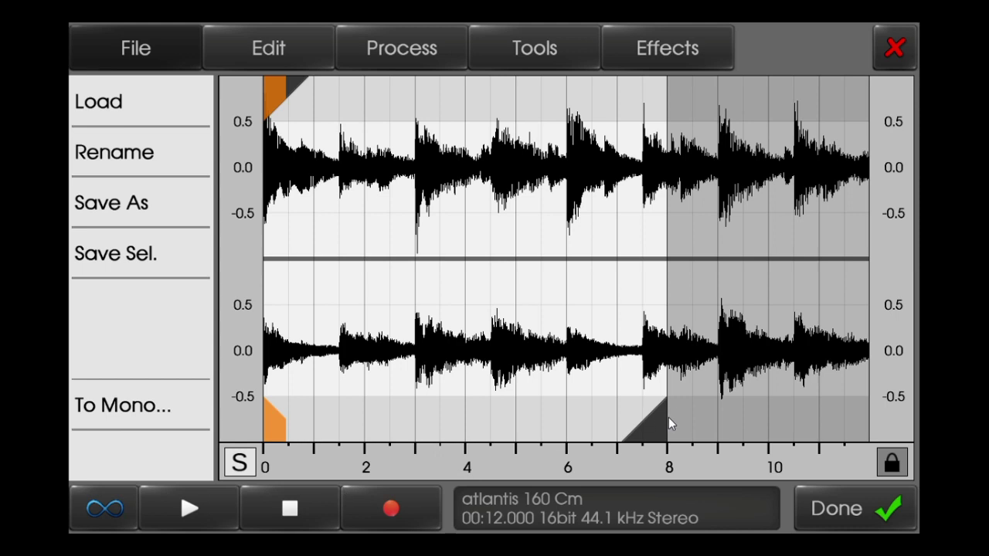
left_click_drag(670, 423, 594, 435)
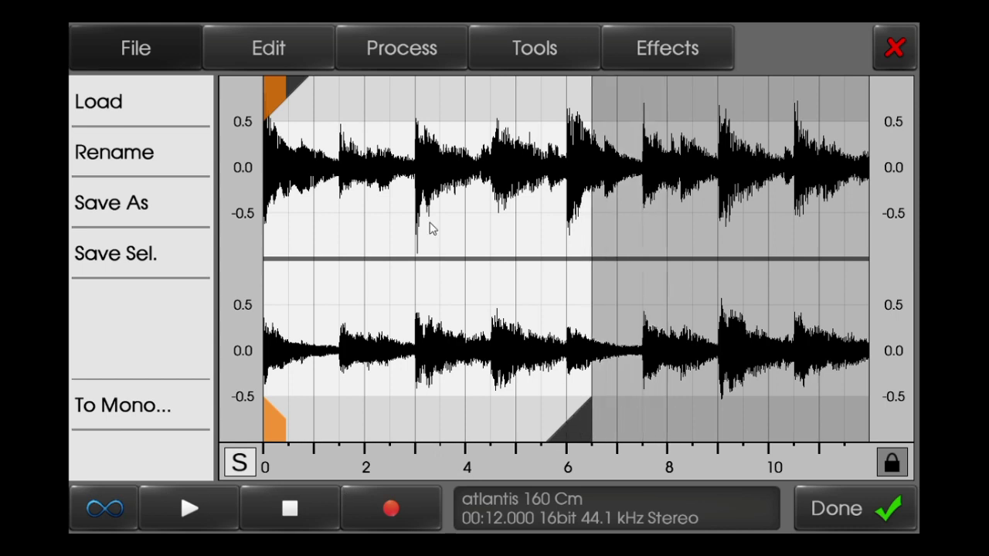
left_click(320, 65)
left_click(174, 402)
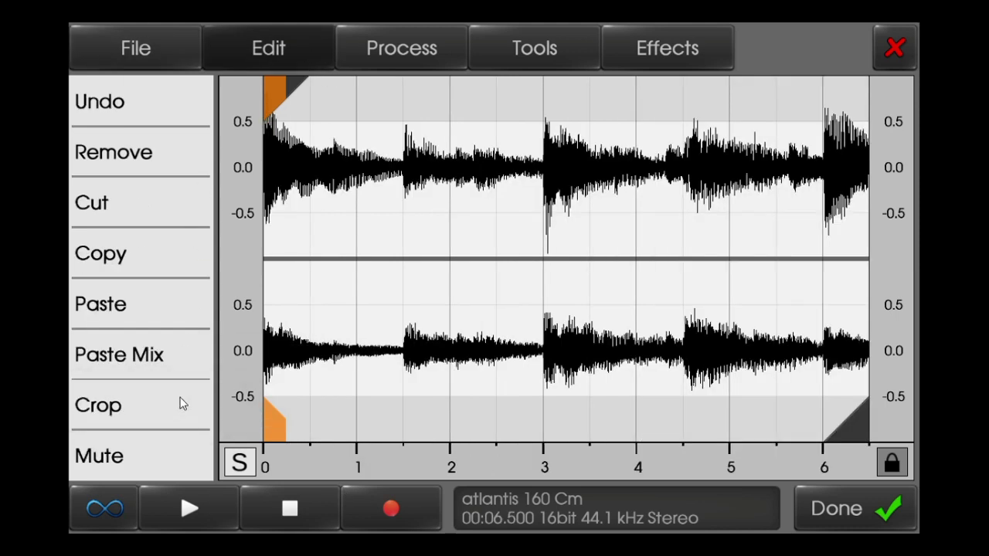
Play the trimmed sample, move its end marker to 6.1 seconds and crop it there.
left_click_drag(849, 248, 616, 260)
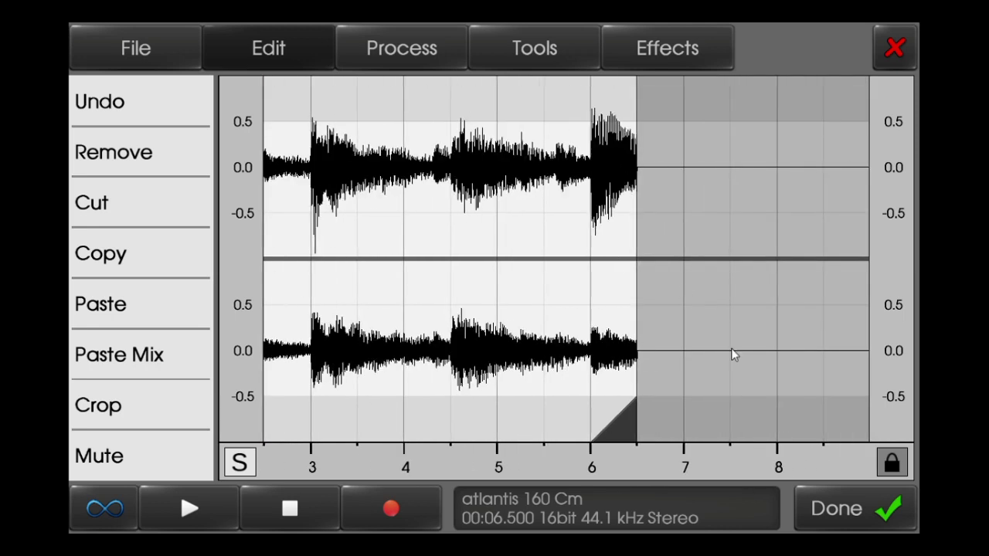
scroll(734, 353, "up", 2)
scroll(736, 353, "up", 2)
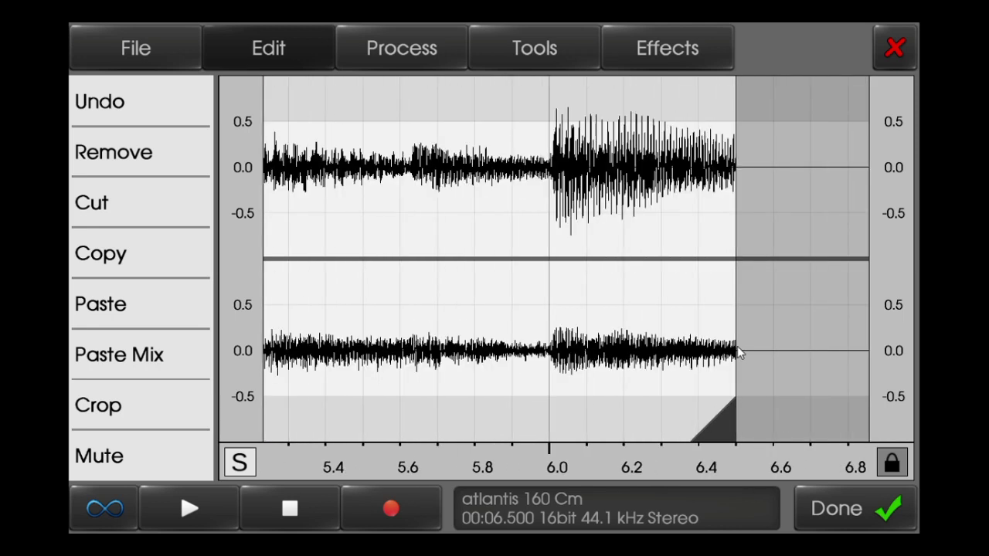
scroll(738, 356, "up", 2)
left_click_drag(661, 371, 729, 371)
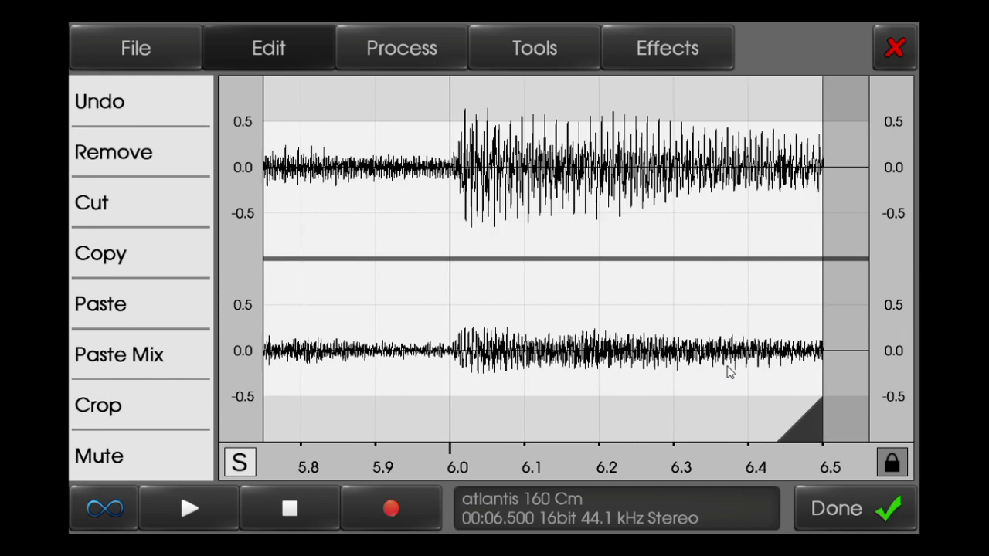
left_click(177, 514)
left_click_drag(802, 418, 519, 419)
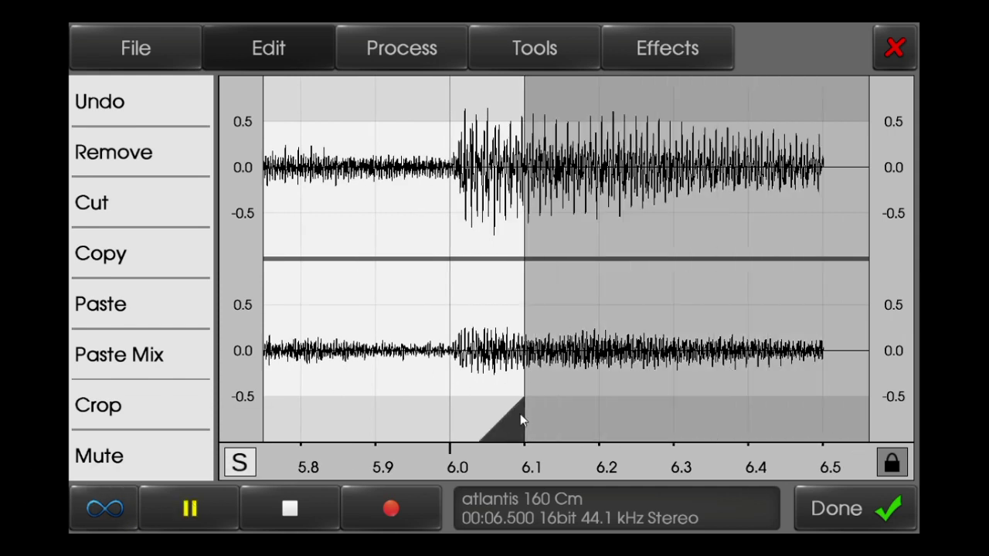
left_click_drag(371, 360, 439, 360)
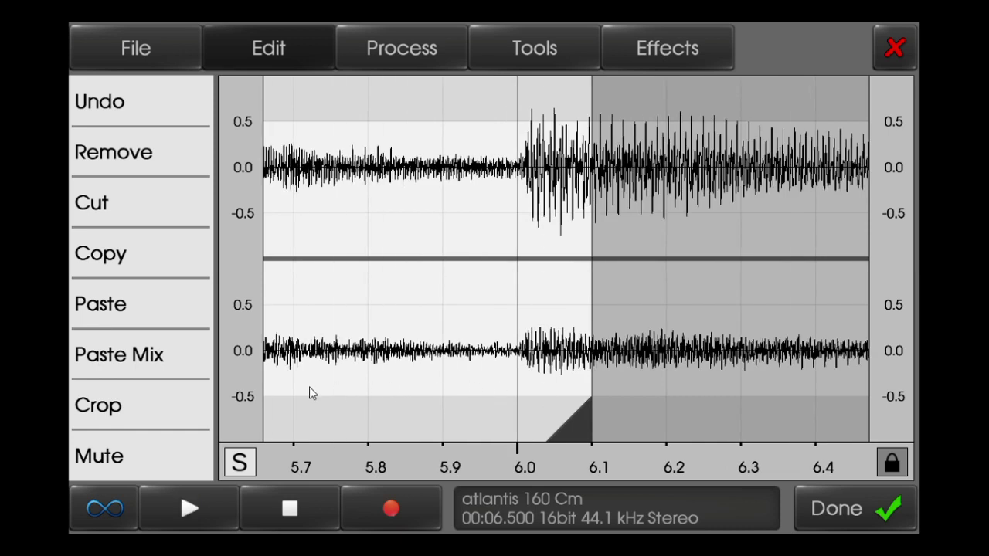
left_click(186, 399)
Move the end marker to 6.0 seconds, play the sample and crop it to that length.
left_click_drag(445, 405, 337, 360)
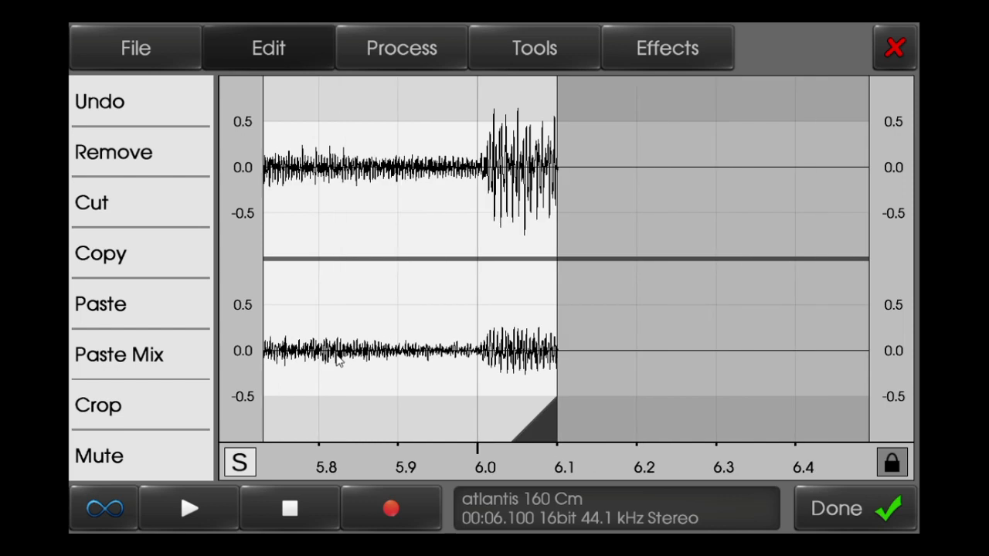
left_click_drag(520, 468, 481, 439)
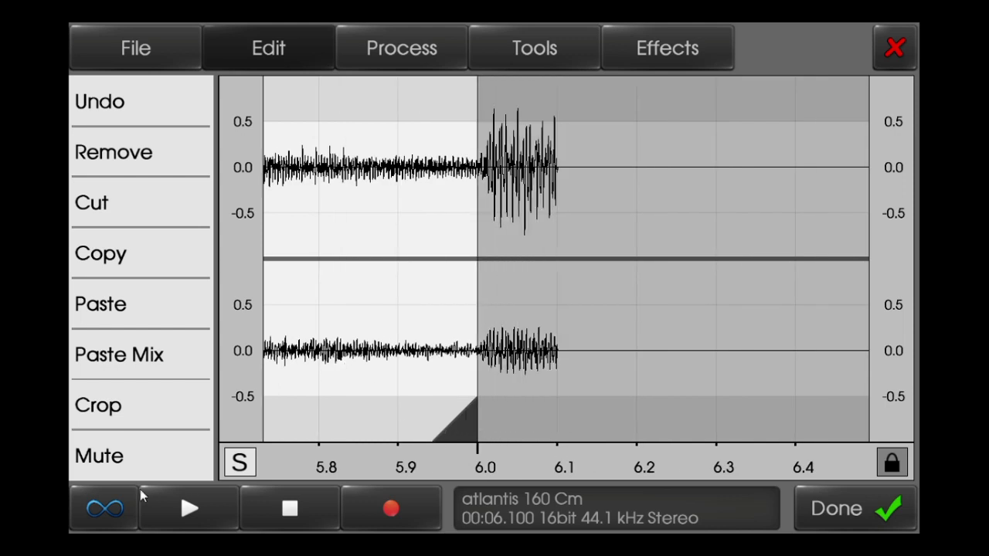
left_click(159, 502)
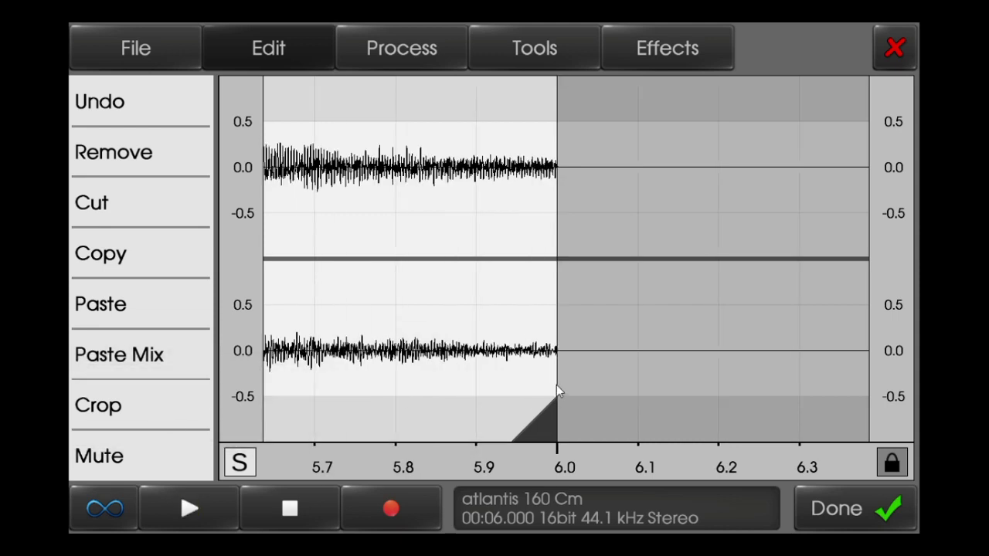
Place the end marker on the sample point just before 6 seconds where both channels cross zero, and crop there.
scroll(556, 385, "up", 5)
scroll(524, 384, "up", 2)
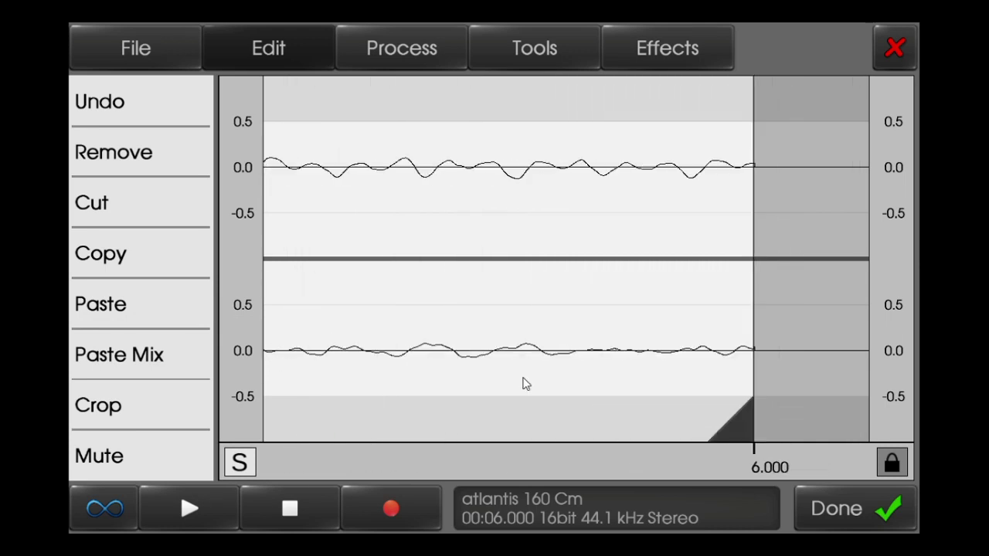
left_click_drag(603, 387, 425, 389)
scroll(572, 387, "up", 1)
scroll(545, 389, "up", 3)
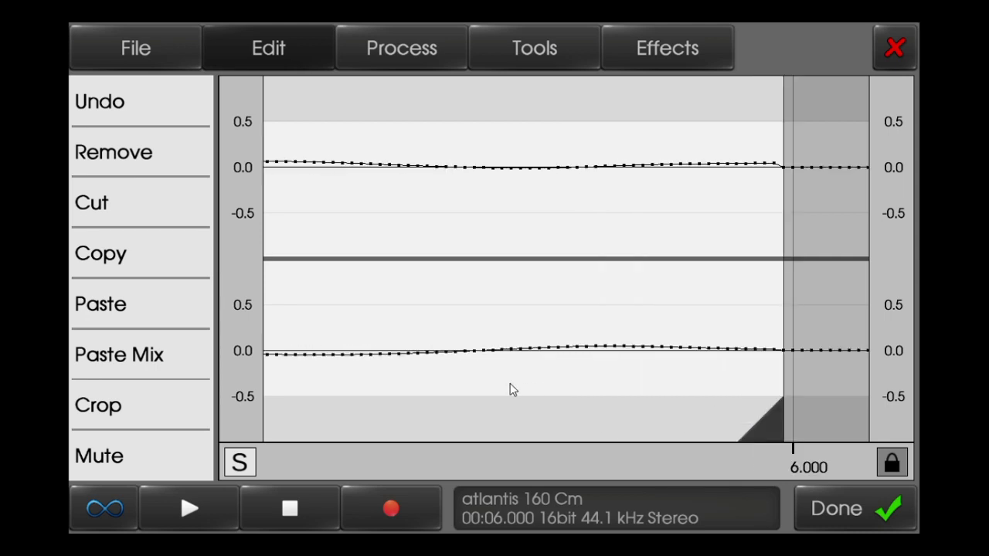
left_click_drag(510, 391, 554, 393)
left_click_drag(802, 437, 542, 412)
scroll(467, 394, "up", 2)
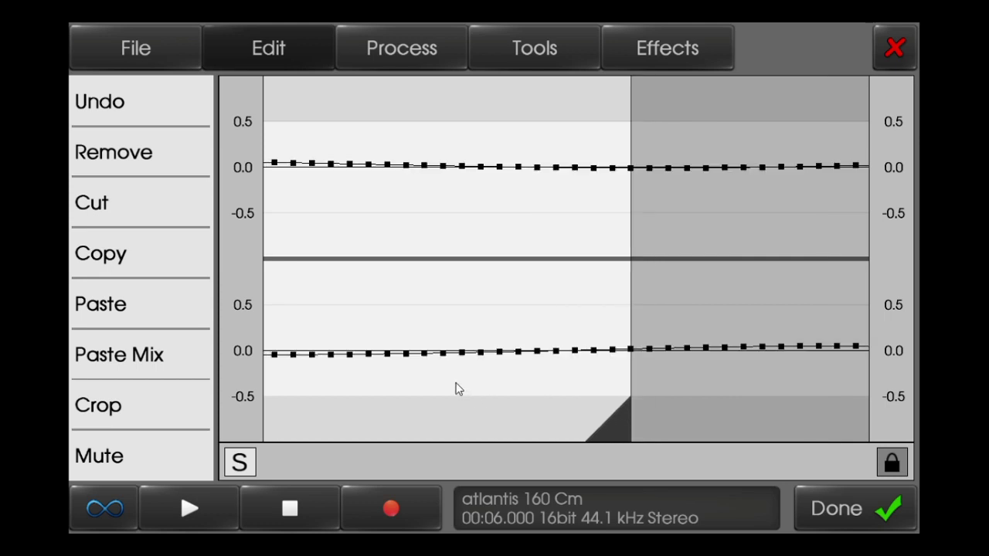
left_click_drag(706, 391, 585, 388)
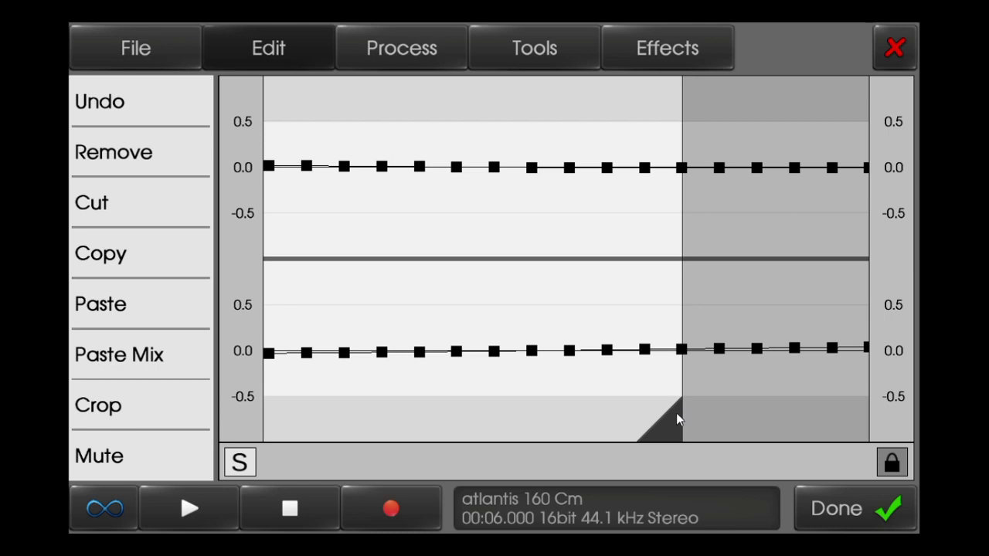
left_click_drag(676, 418, 615, 409)
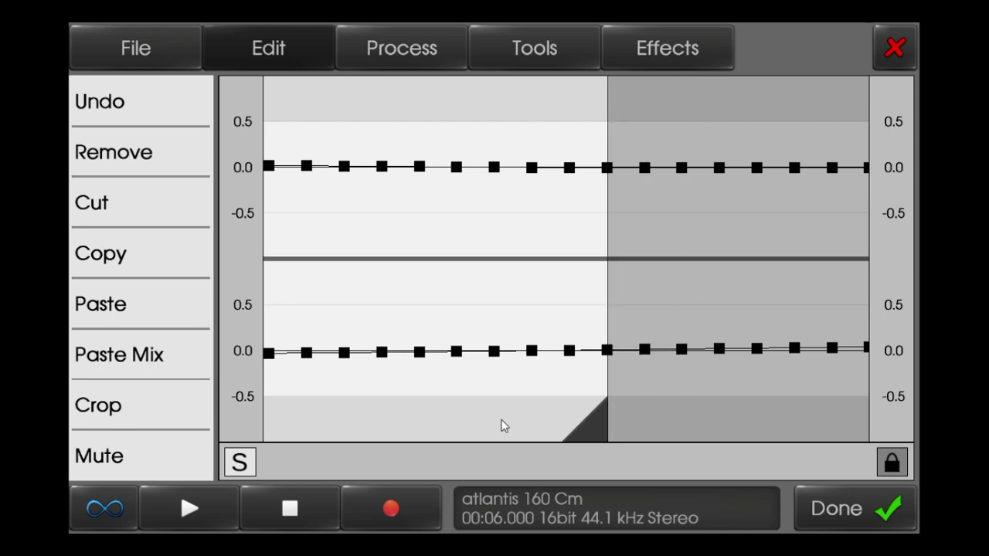
left_click(192, 510)
left_click_drag(606, 435, 542, 435)
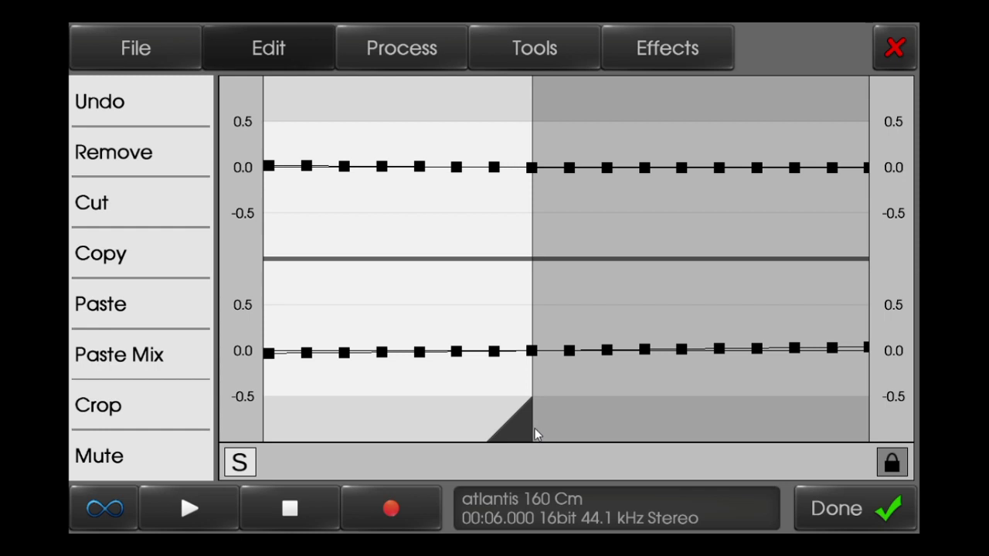
left_click(124, 415)
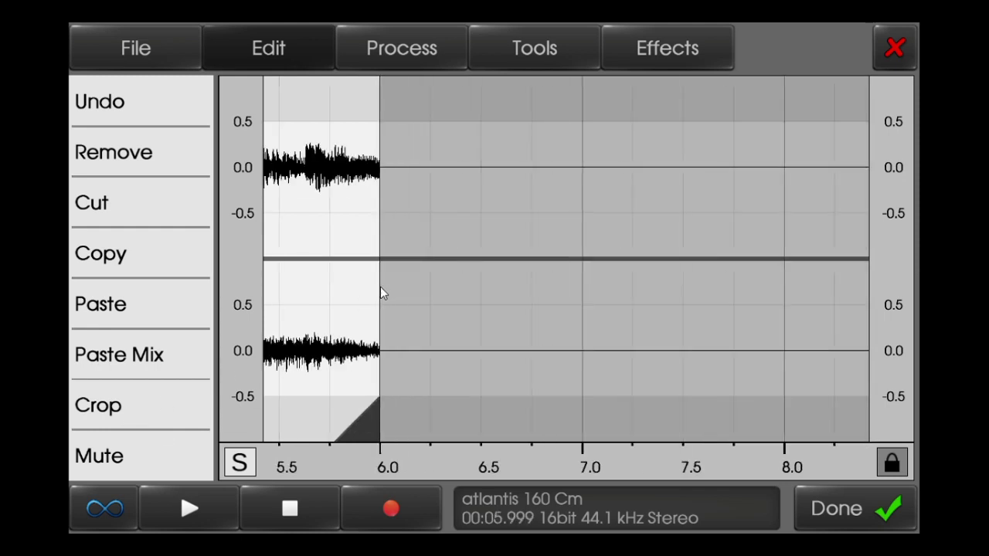
left_click_drag(379, 289, 457, 284)
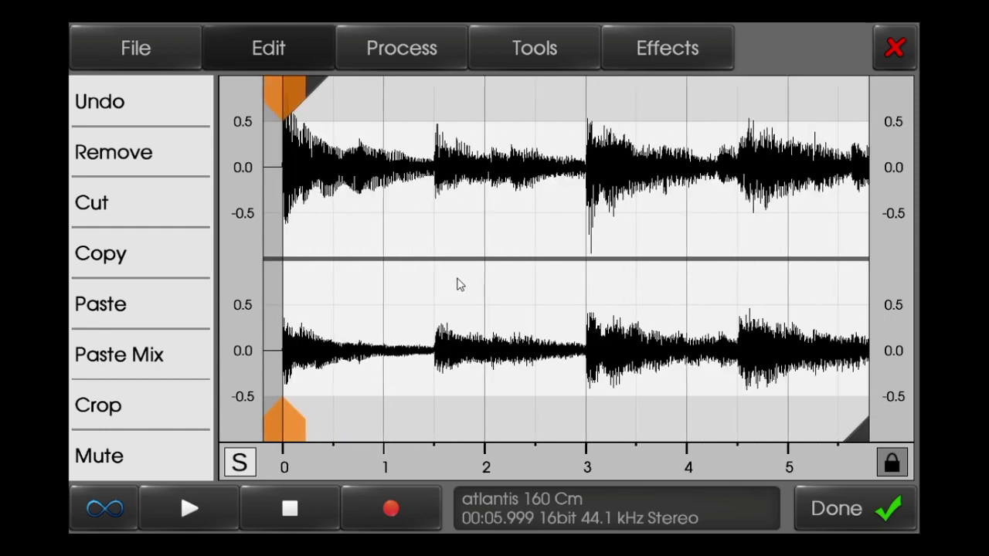
Save the trimmed sample under the name "Loop".
left_click(129, 49)
left_click(124, 201)
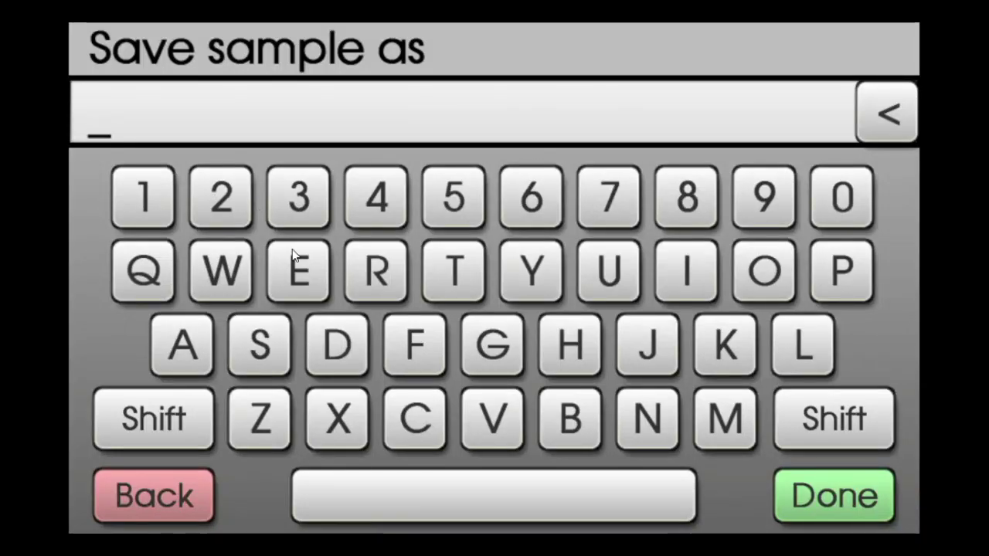
left_click(802, 344)
left_click(764, 271)
left_click(764, 270)
left_click(847, 259)
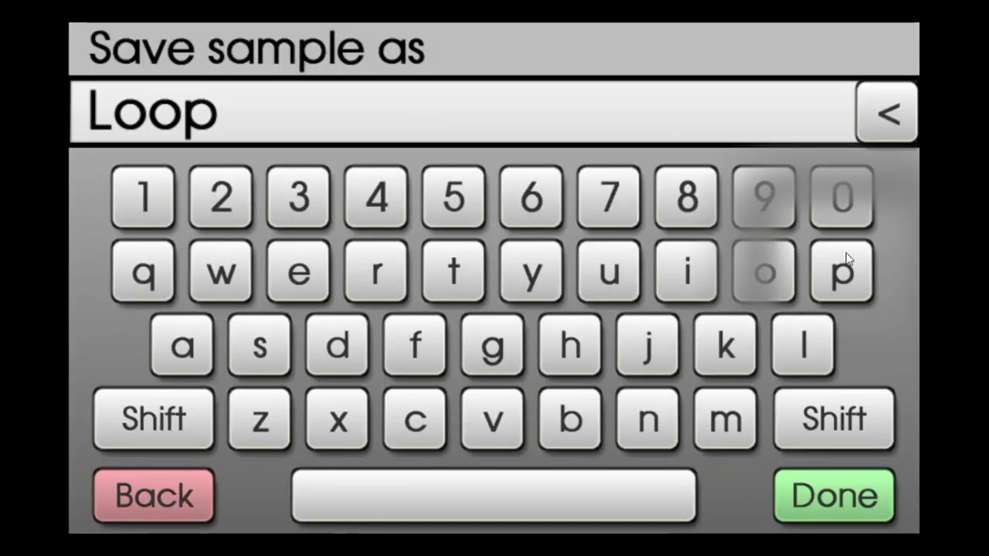
left_click(796, 473)
mouse_move(448, 159)
left_mouse_down()
mouse_move(403, 161)
mouse_move(435, 159)
left_mouse_up()
left_click(437, 55)
left_click(503, 50)
left_click(394, 51)
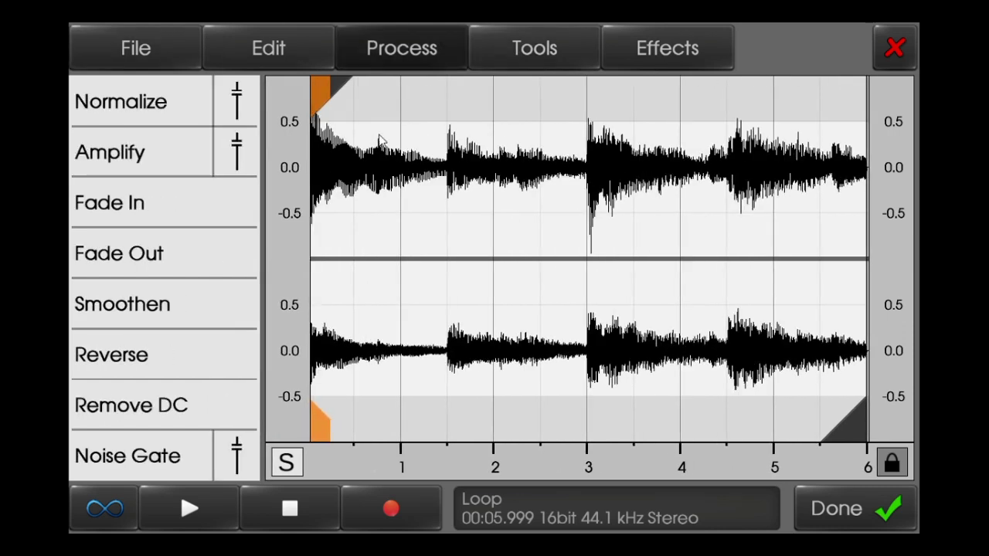
left_click(510, 50)
left_click(333, 53)
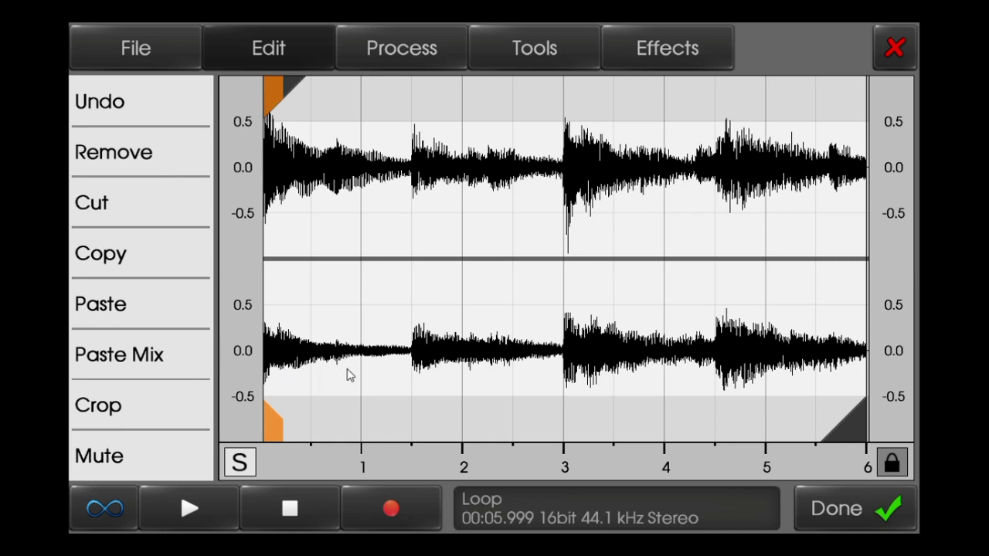
mouse_move(347, 373)
left_mouse_down()
mouse_move(392, 375)
mouse_move(363, 367)
left_mouse_up()
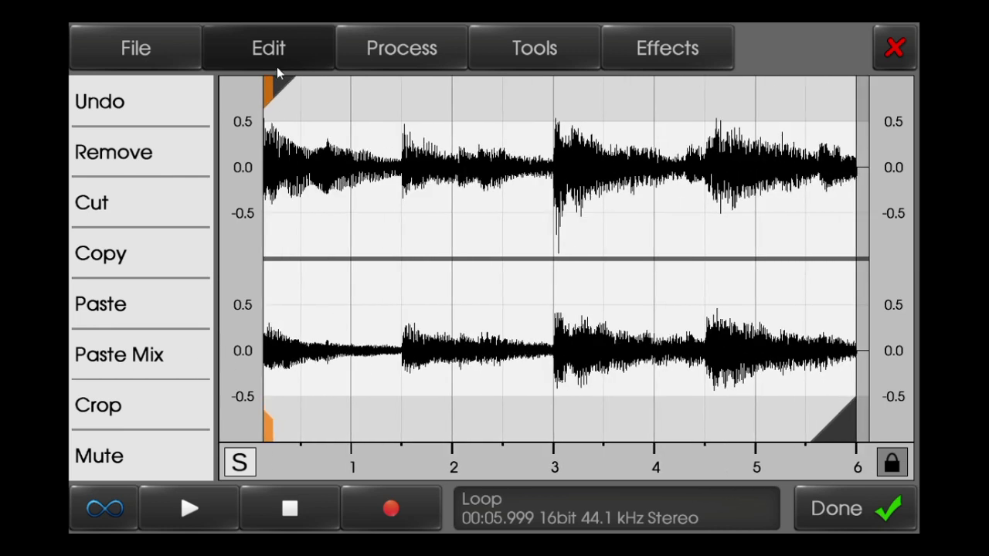
Move the sample's start marker to about 5.5 seconds and onward to about 5.87 seconds.
left_click_drag(280, 86, 819, 164)
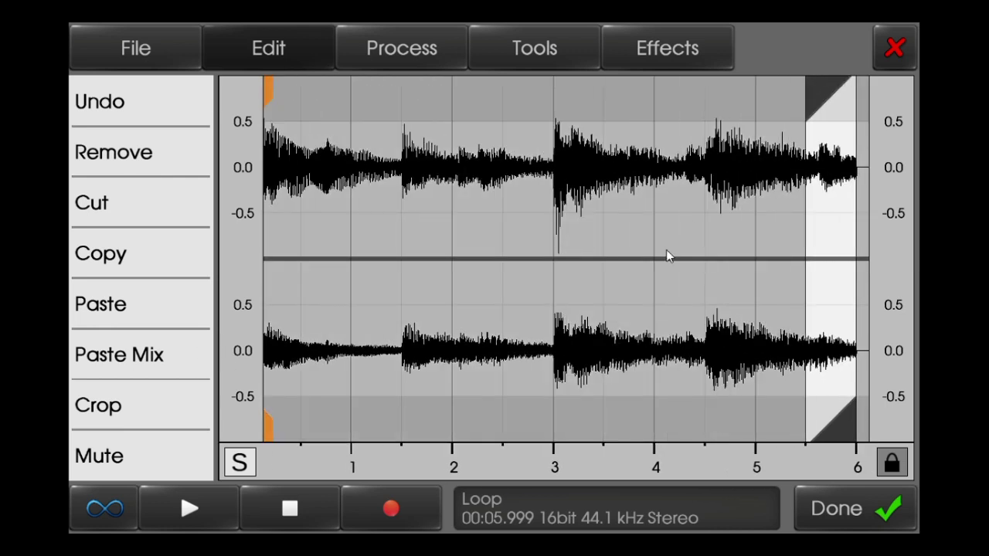
left_click_drag(666, 250, 416, 258)
scroll(674, 337, "up", 10)
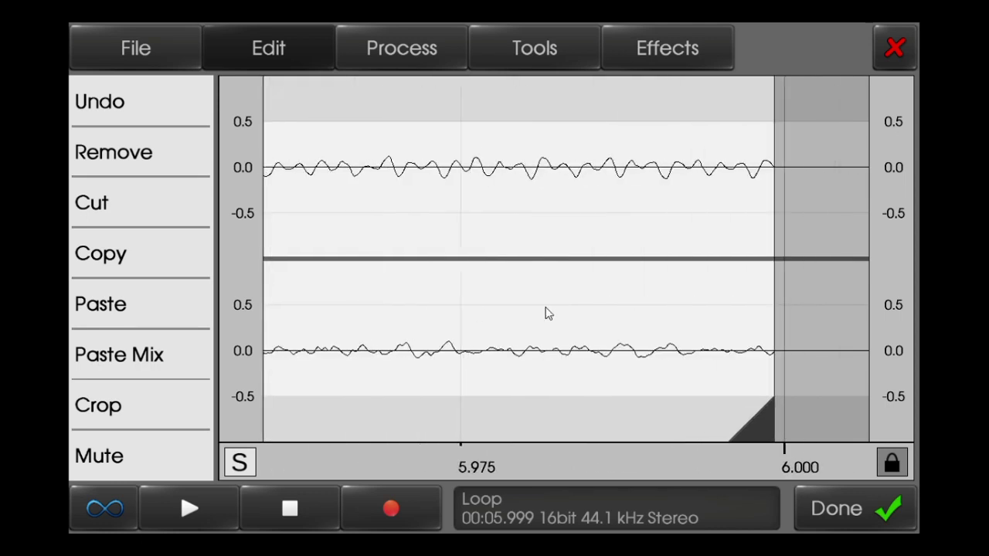
scroll(545, 313, "down", 10)
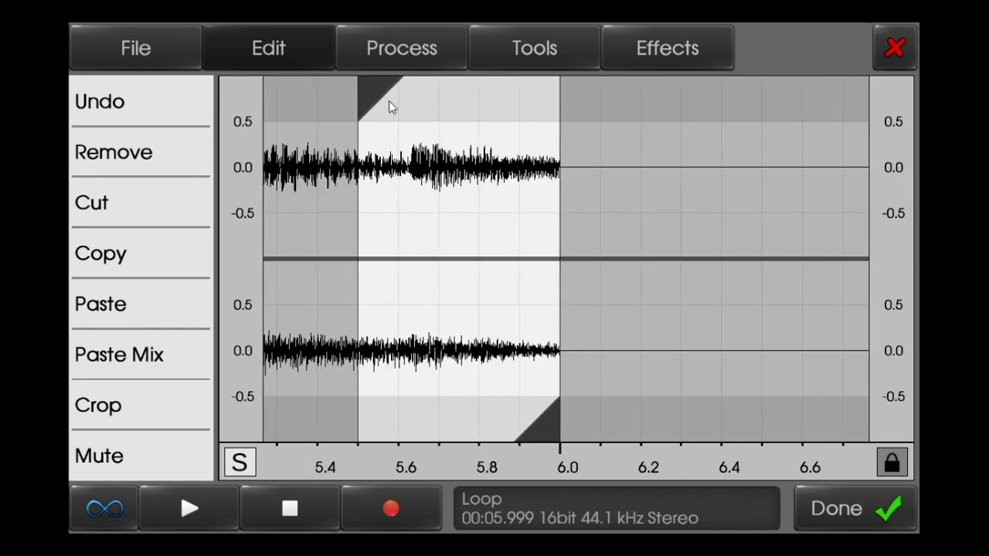
left_click_drag(388, 106, 510, 140)
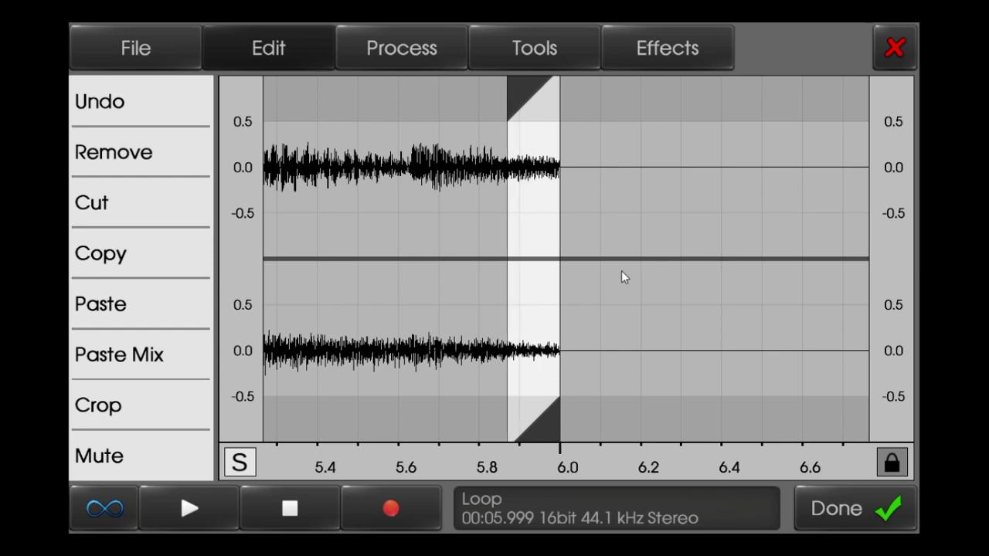
scroll(602, 325, "up", 8)
left_click_drag(427, 315, 822, 236)
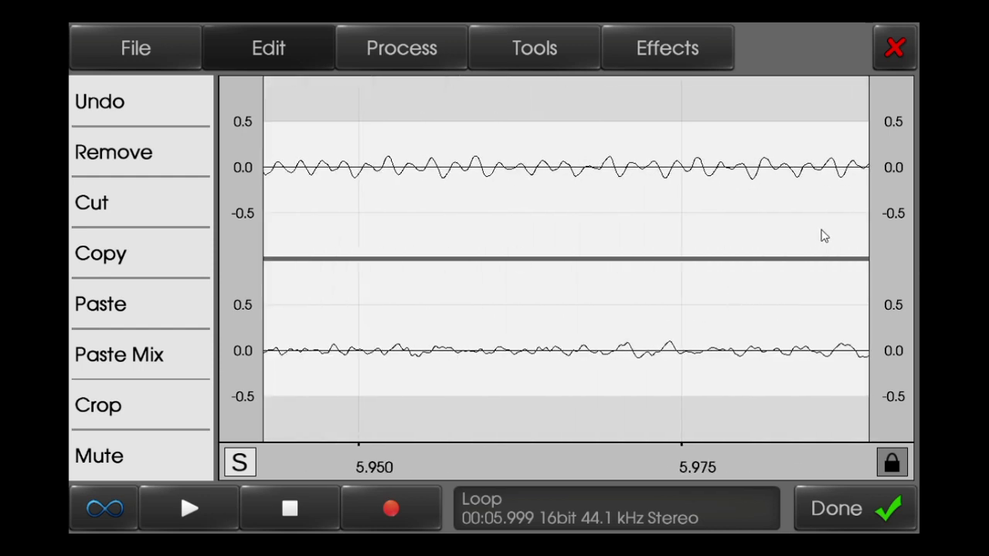
Move the start marker closer to the sample's end until only the last few milliseconds before 6 seconds are selected.
scroll(495, 195, "down", 6)
left_click_drag(444, 115, 629, 147)
scroll(535, 283, "up", 8)
left_click_drag(544, 294, 104, 300)
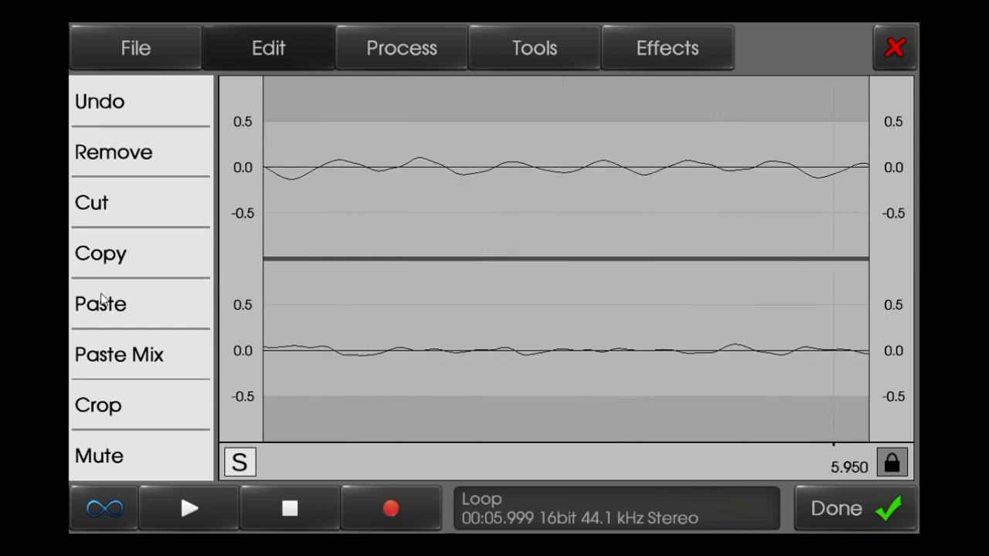
scroll(616, 283, "down", 8)
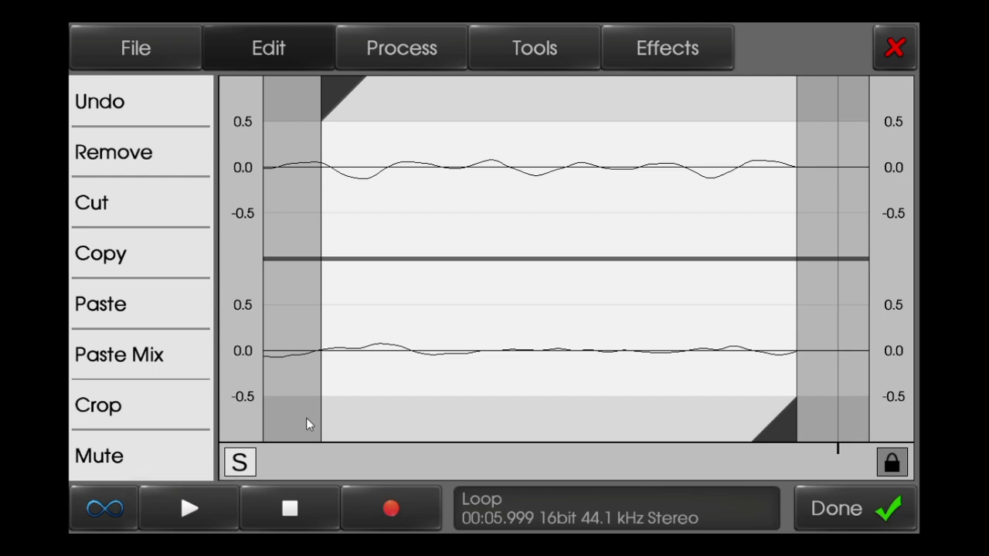
left_click_drag(349, 106, 734, 151)
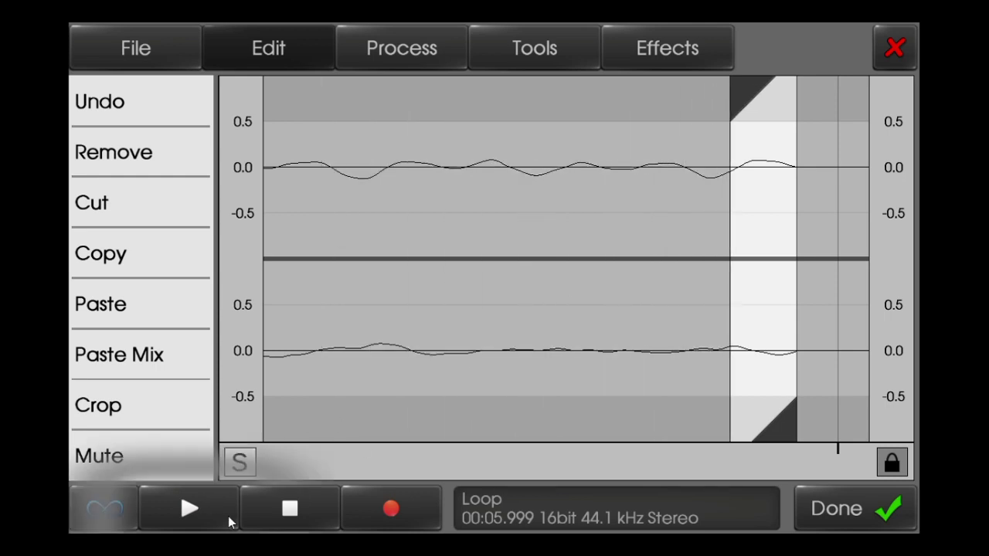
Check the selected waveform at the sample's end up close and mute that selection.
left_click(629, 413)
left_click_drag(711, 417, 803, 429)
scroll(530, 367, "up", 2)
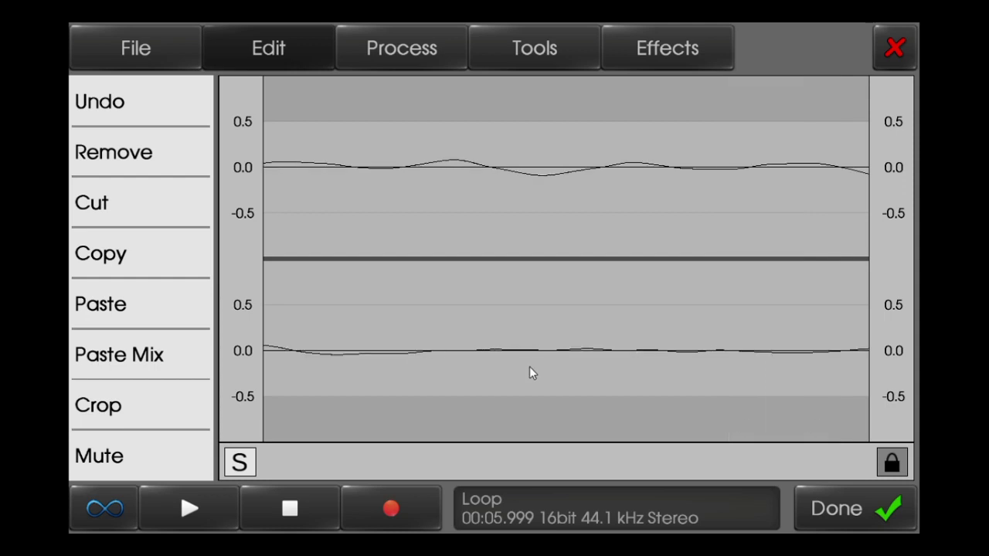
left_click_drag(626, 373, 342, 378)
scroll(500, 373, "up", 2)
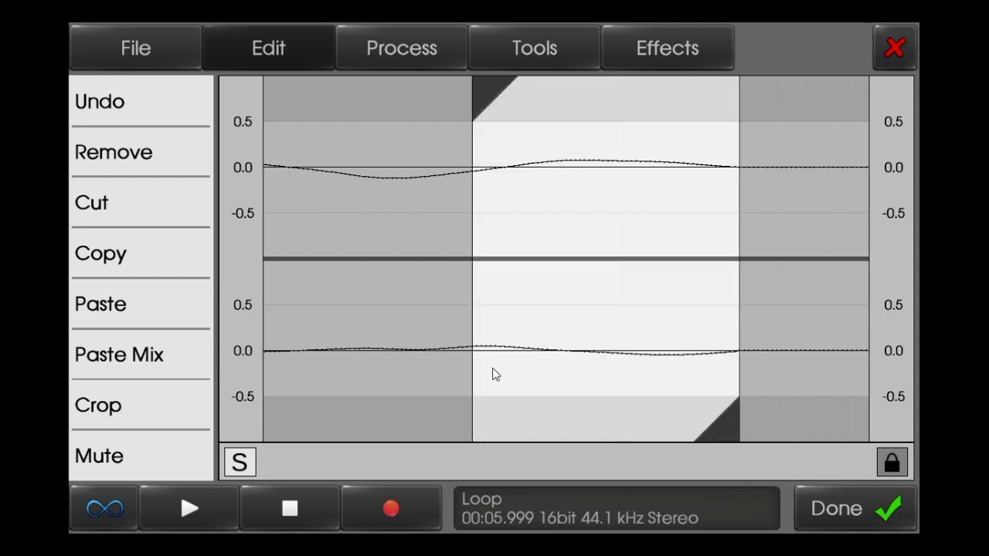
left_click_drag(495, 373, 466, 380)
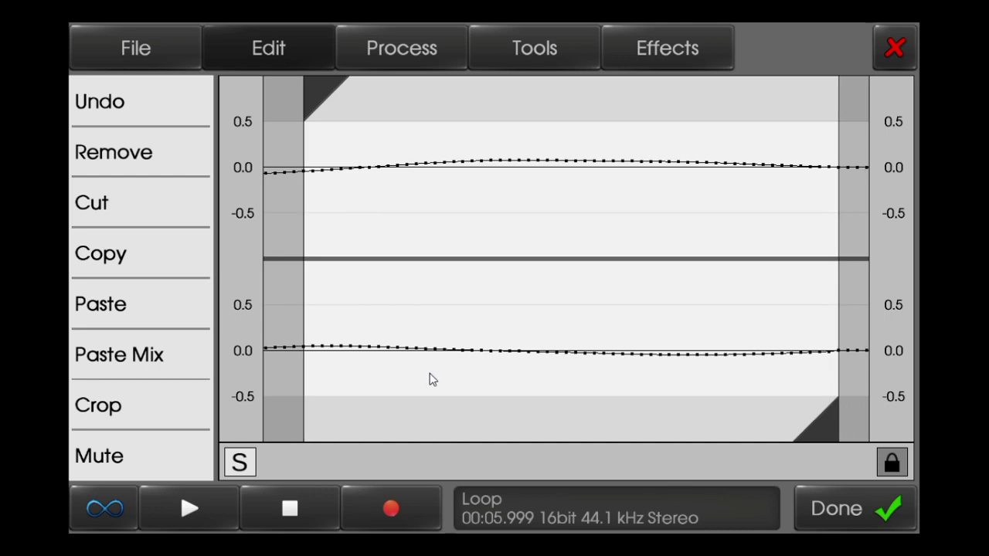
left_click(141, 462)
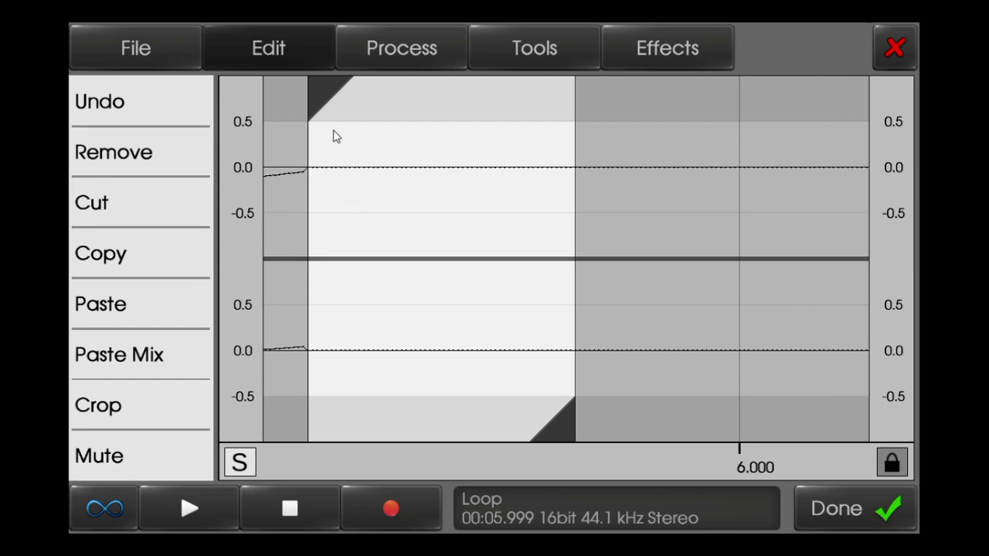
Place the end marker just before the muted tail and return the start marker to the sample's beginning at 0 seconds.
left_click_drag(320, 121, 158, 147)
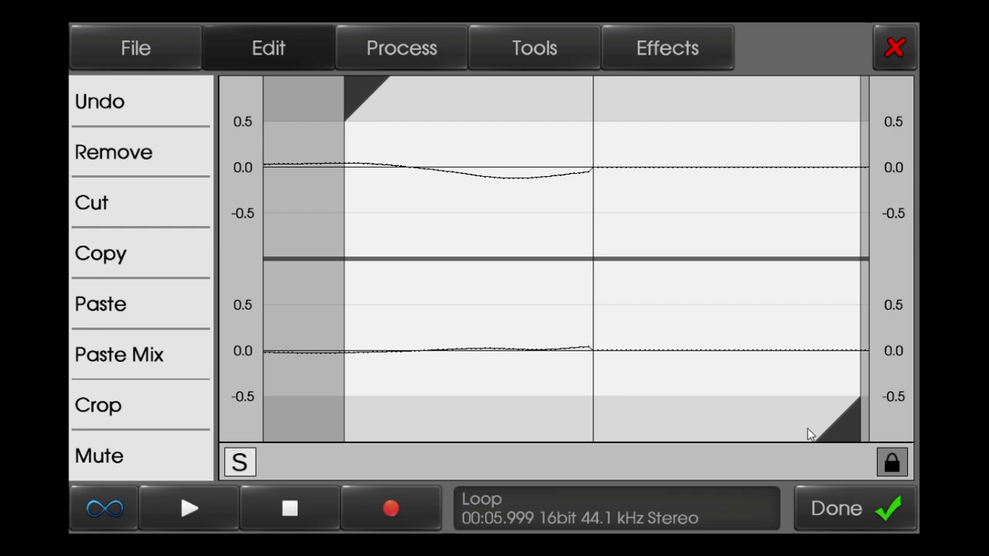
left_click_drag(826, 425, 555, 424)
mouse_move(330, 108)
left_mouse_down()
mouse_move(348, 92)
mouse_move(316, 96)
left_mouse_up()
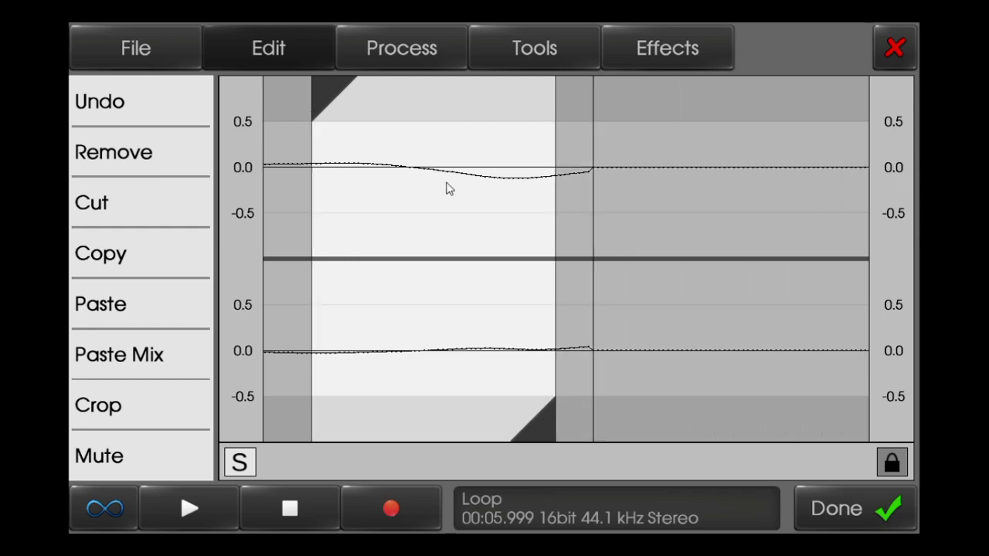
left_click(448, 194)
left_click_drag(468, 94, 4, 128)
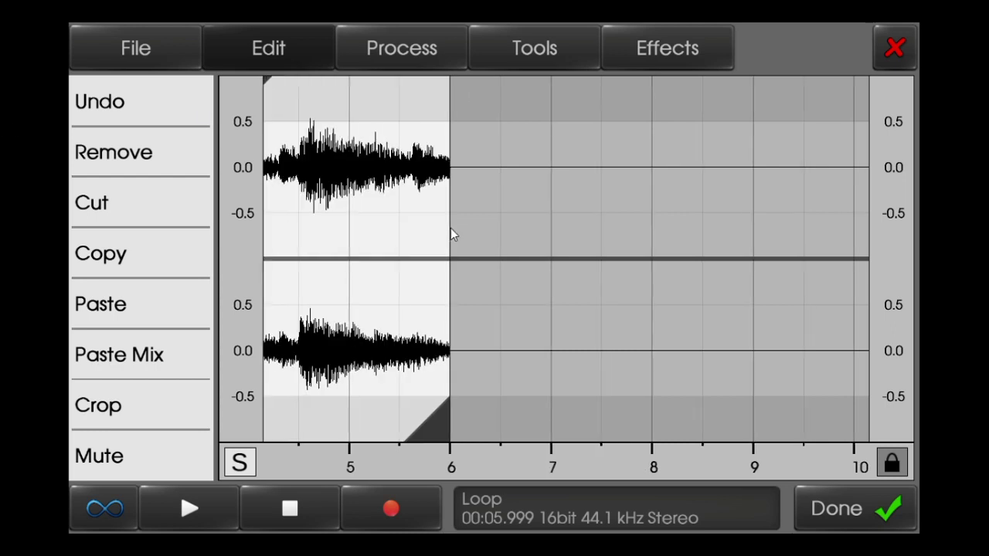
left_click_drag(410, 281, 796, 246)
left_click_drag(655, 106, 4, 228)
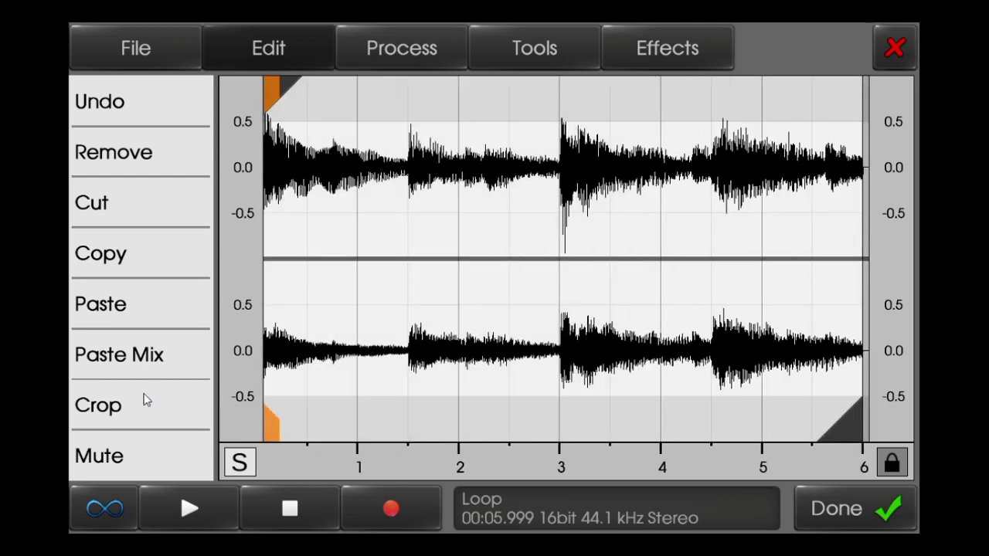
Play the edited sample and examine the waveform around the end marker just before 6 seconds.
left_click(190, 508)
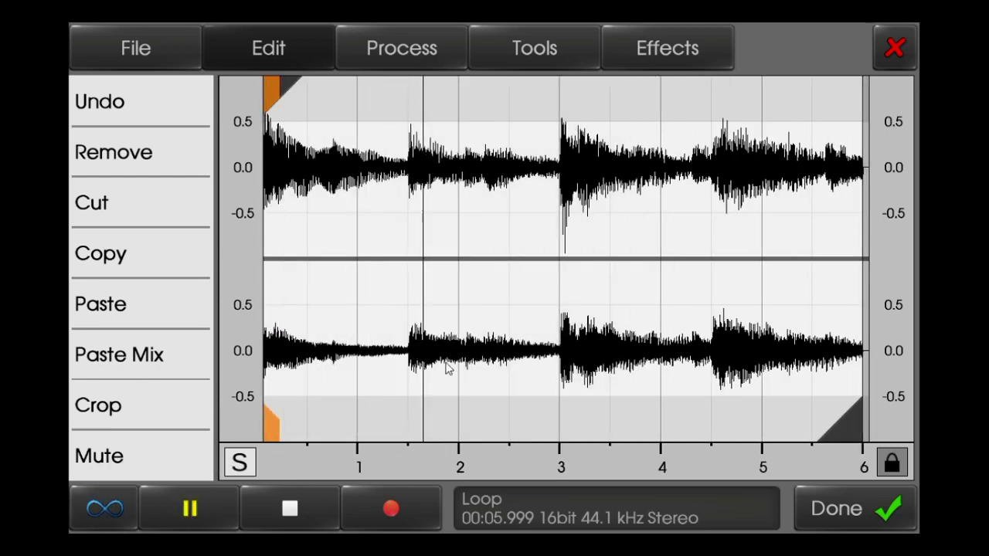
left_click_drag(570, 391, 230, 402)
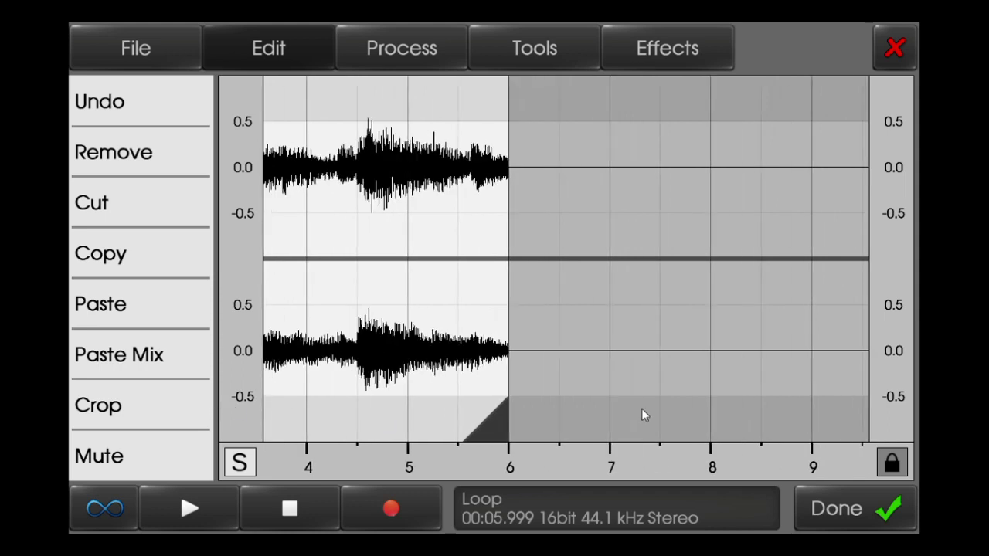
scroll(548, 396, "up", 5)
scroll(548, 397, "up", 3)
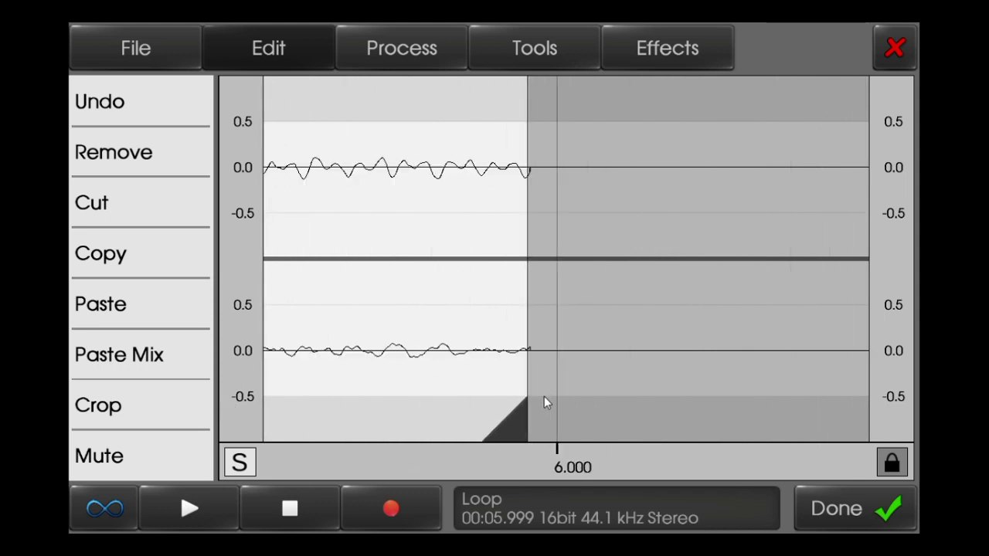
scroll(538, 394, "down", 6)
left_click_drag(537, 391, 784, 323)
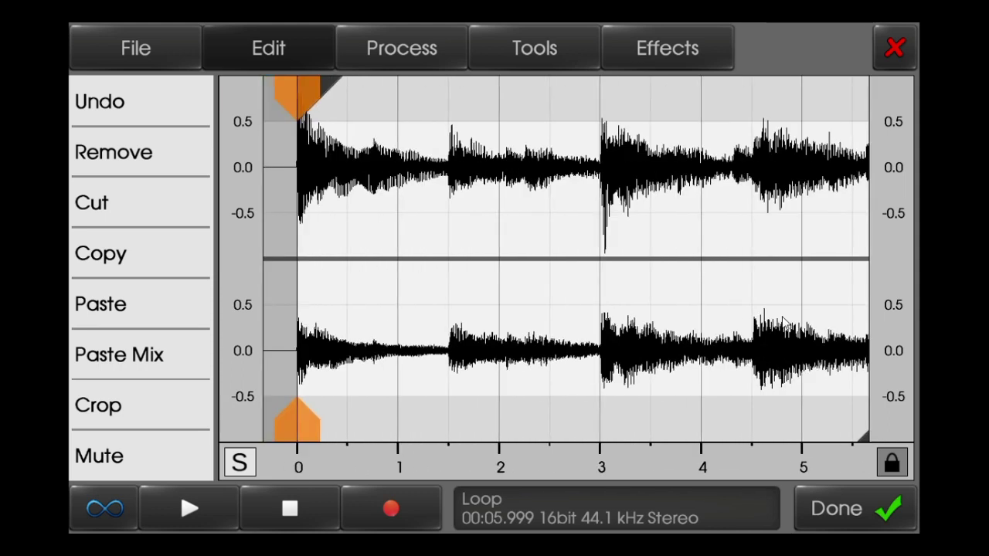
Finish the wave editing and name the recording "Loop" in place of the suggested name.
left_click(841, 510)
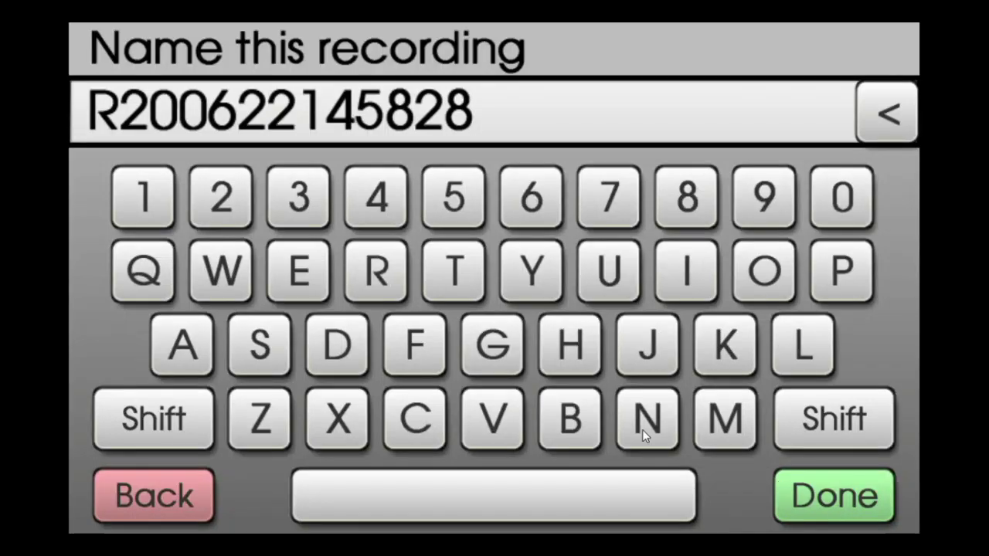
left_click(877, 126)
left_click(875, 130)
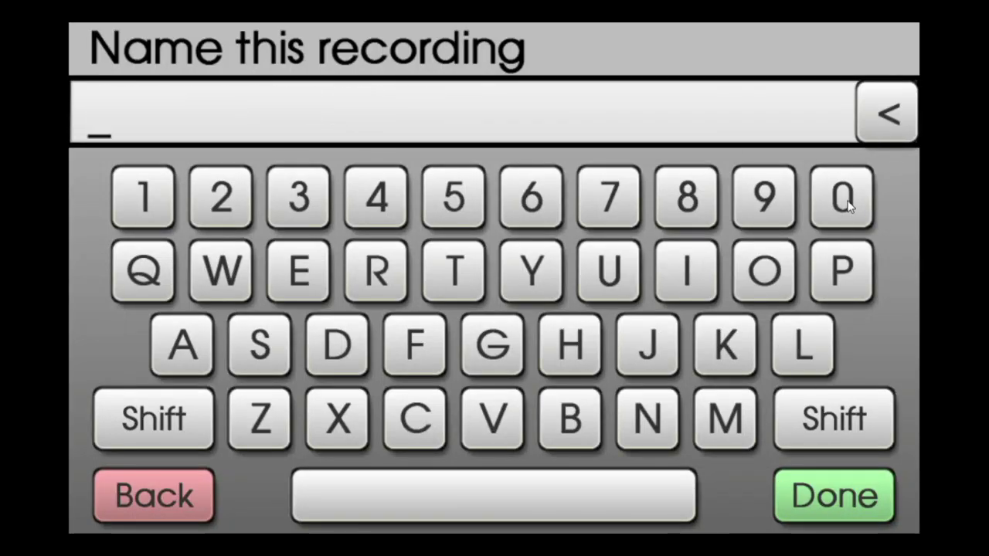
left_click(808, 338)
left_click(769, 275)
left_click(769, 275)
left_click(824, 263)
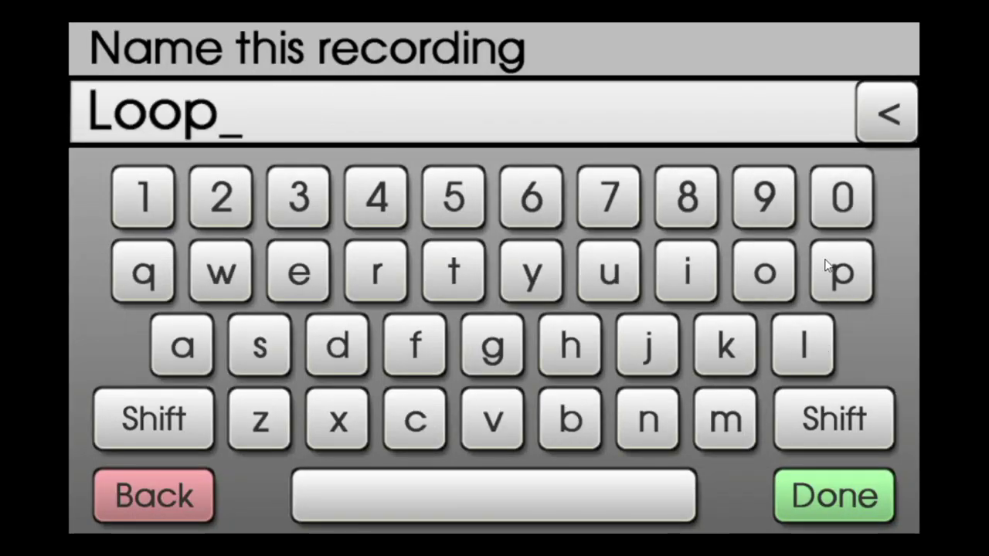
left_click(827, 510)
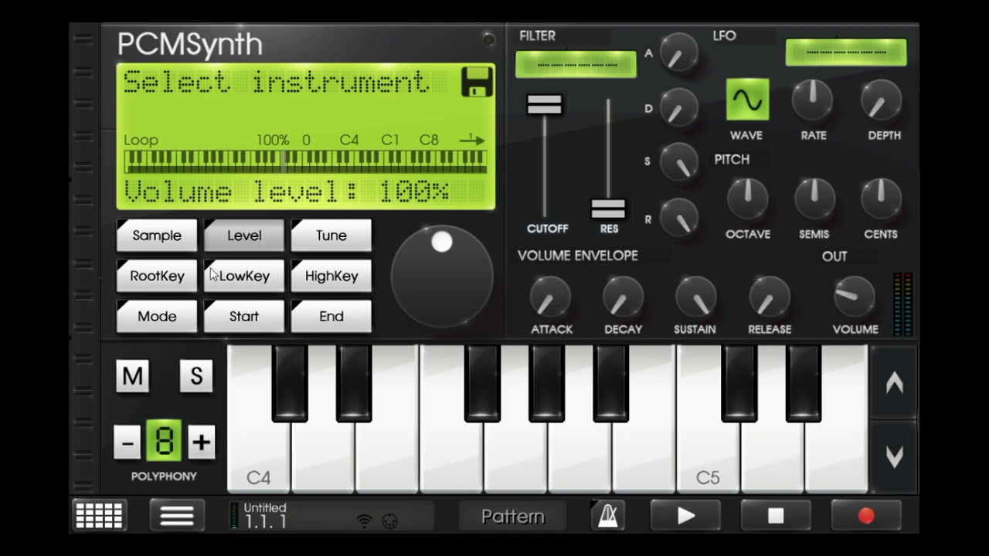
Open the sample's end-point editor, set the end sample to 264321 at a zero crossing, play it and return to the synth.
left_click(342, 323)
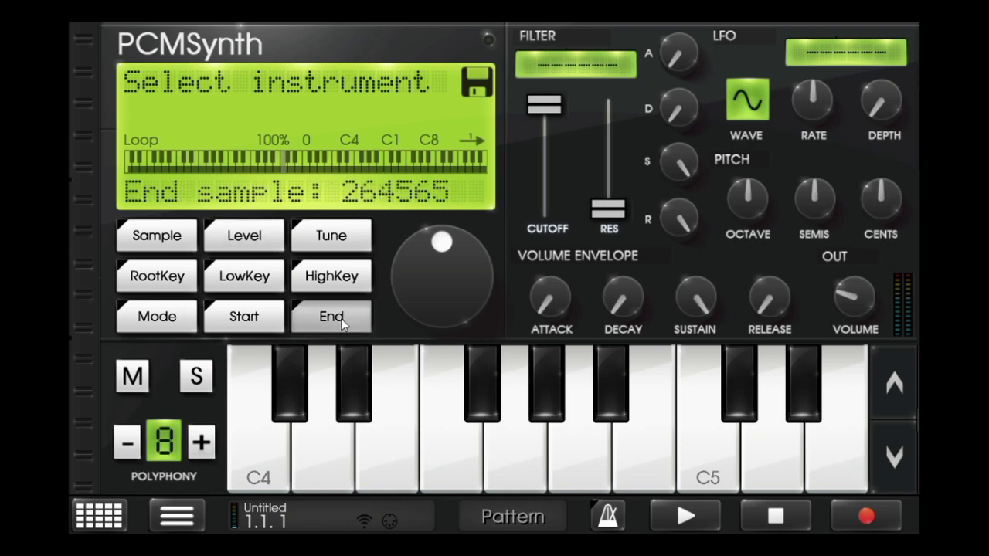
left_click(344, 318)
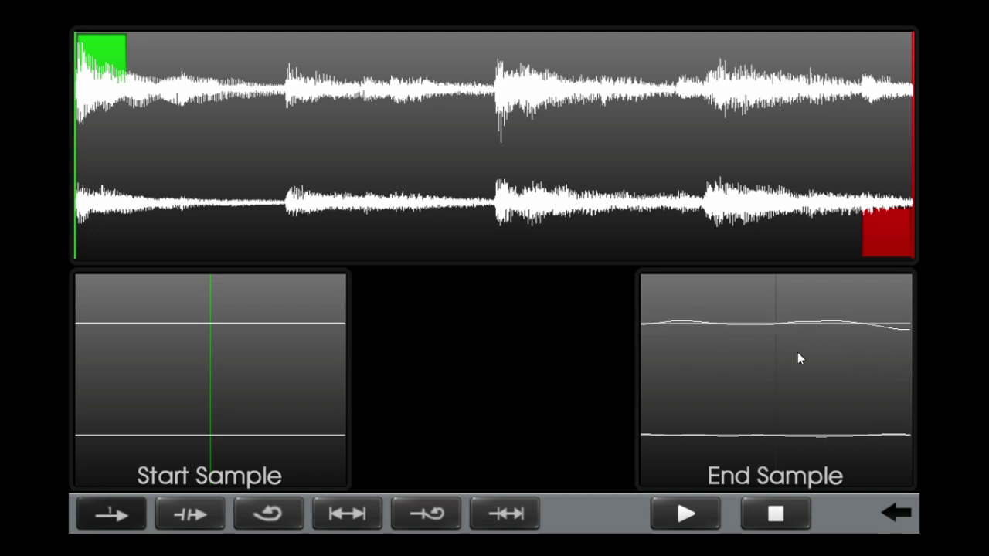
left_click(689, 511)
left_click_drag(657, 410, 874, 410)
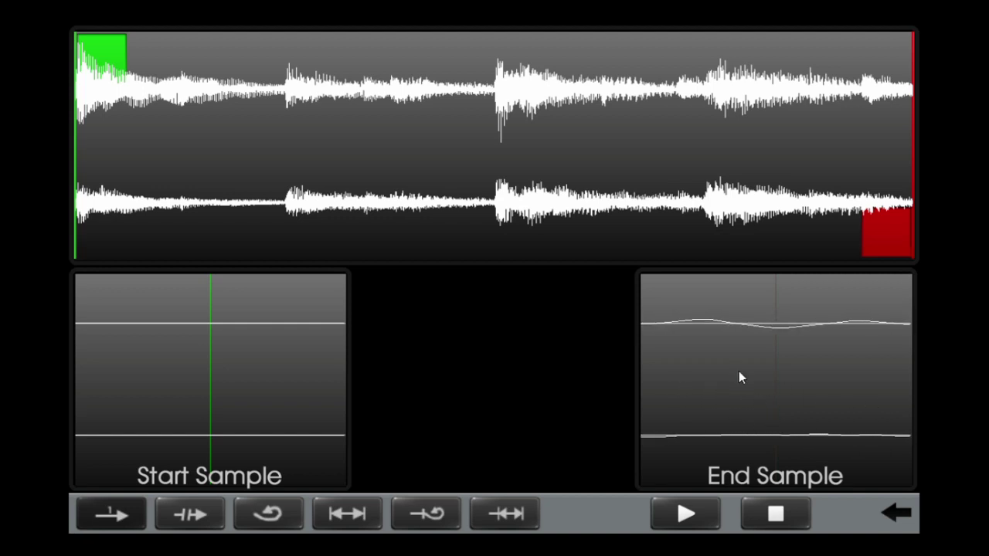
left_click_drag(739, 372, 839, 385)
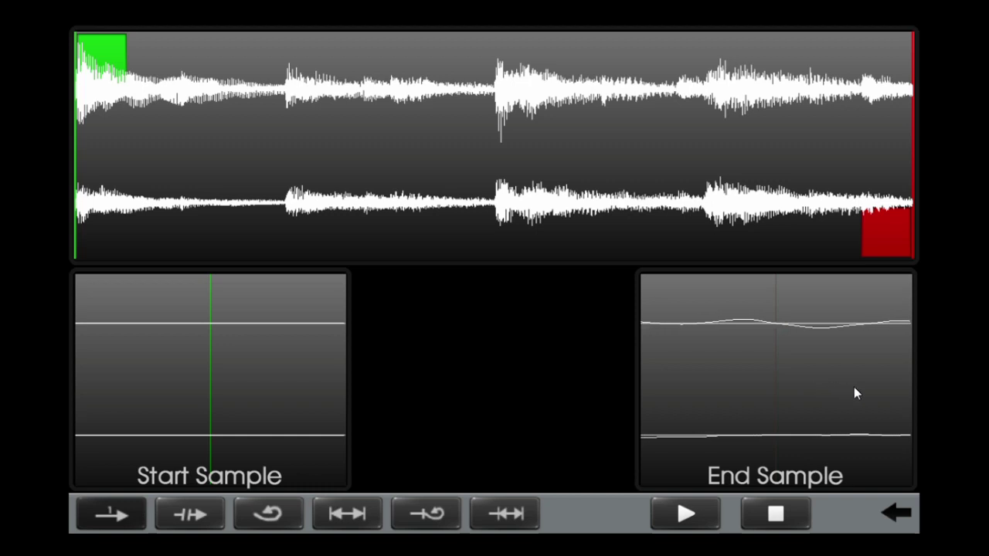
left_click(709, 502)
left_click(894, 512)
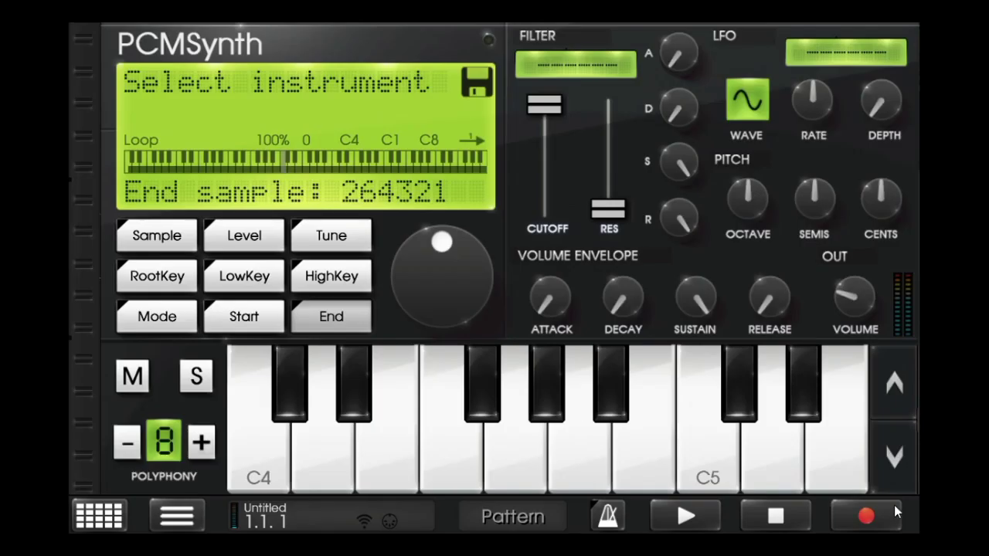
Check the sample's volume level setting and open the Pitch/Time processing for Loop in the wave editor.
left_click(253, 245)
left_click(255, 246)
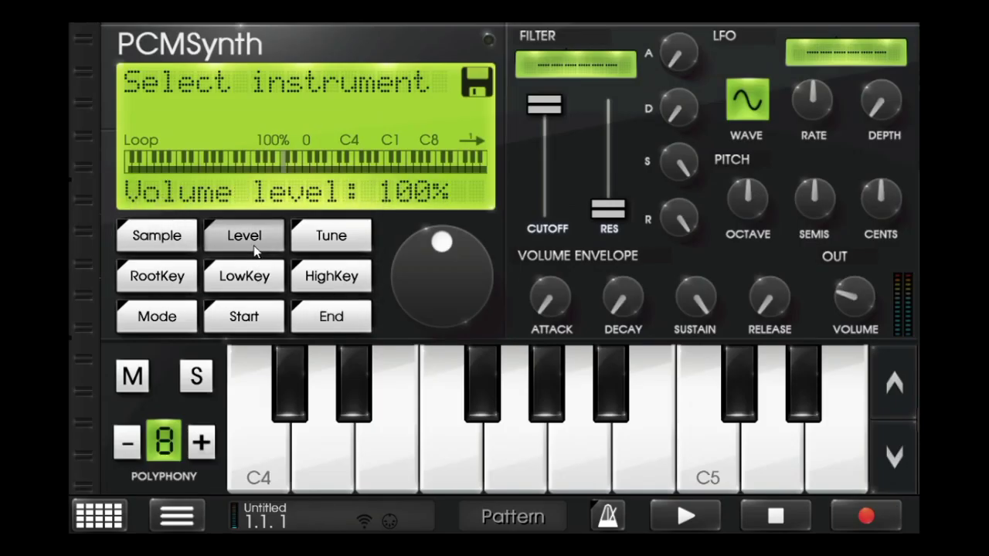
left_click(568, 53)
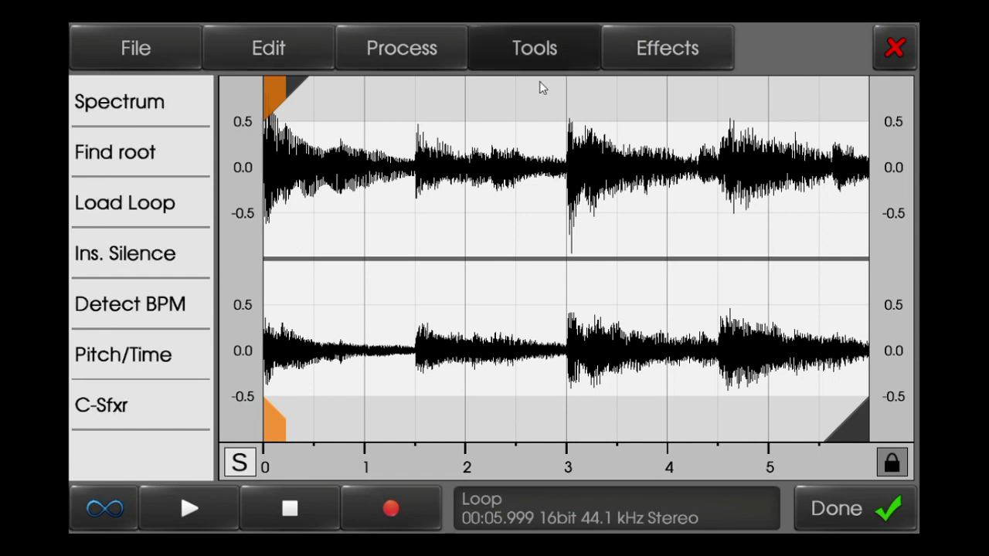
left_click(164, 357)
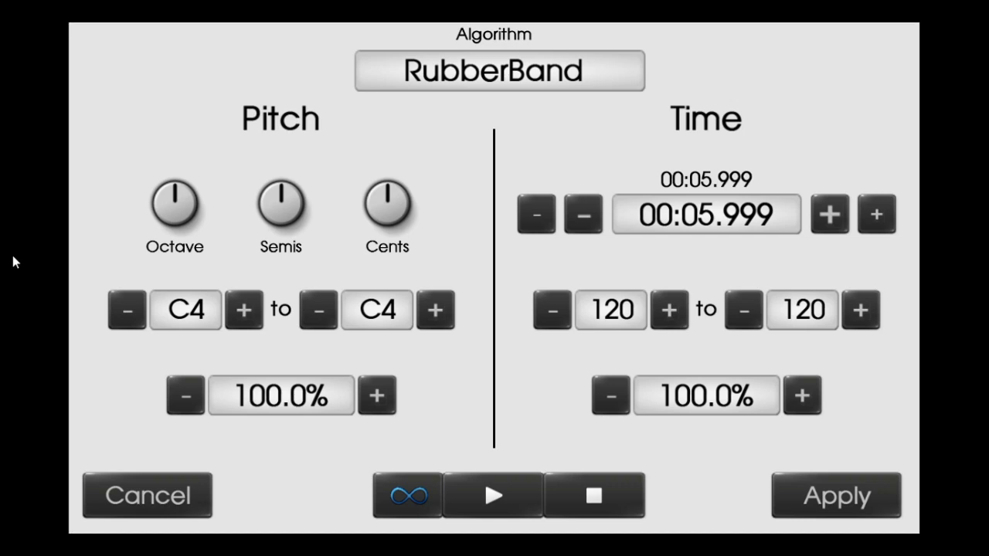
left_click(185, 483)
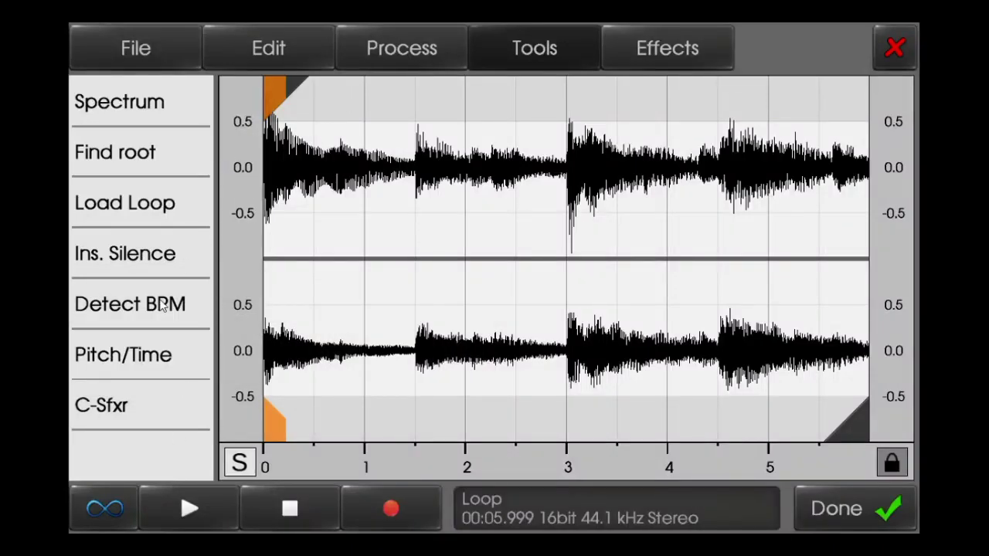
left_click(128, 360)
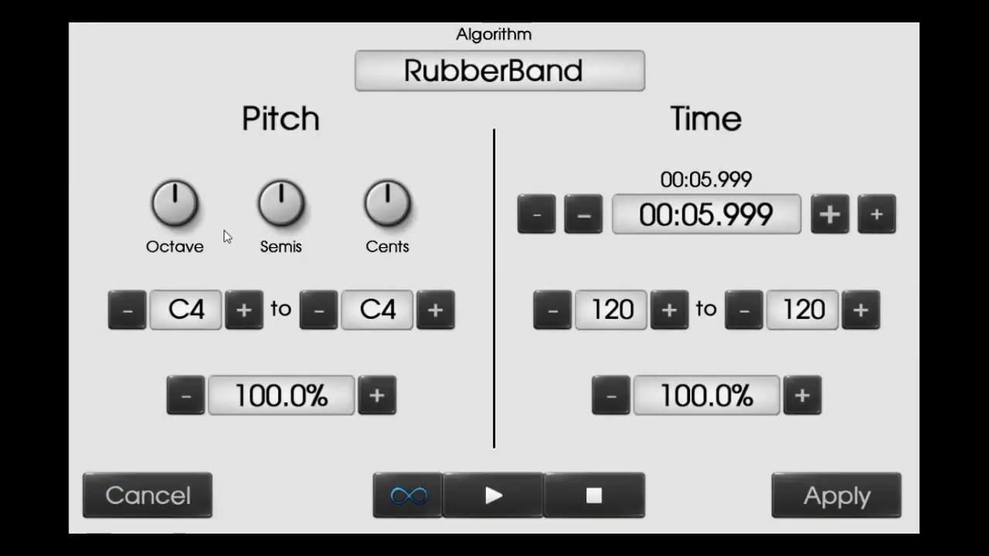
Try the Octave pitch shift at C5, C6 and C3 with a preview, and reset the target to C4.
left_click_drag(182, 203, 250, 214)
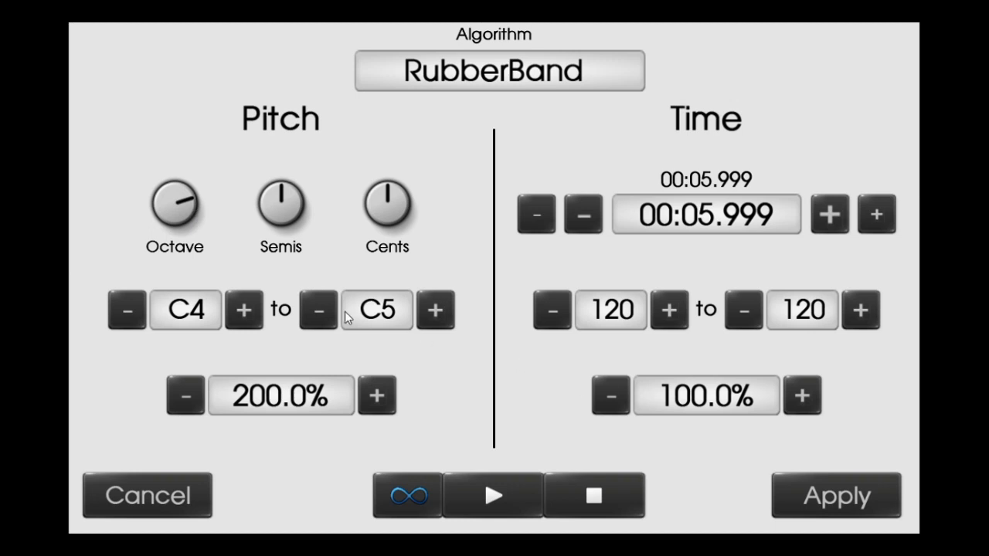
left_click_drag(186, 209, 355, 214)
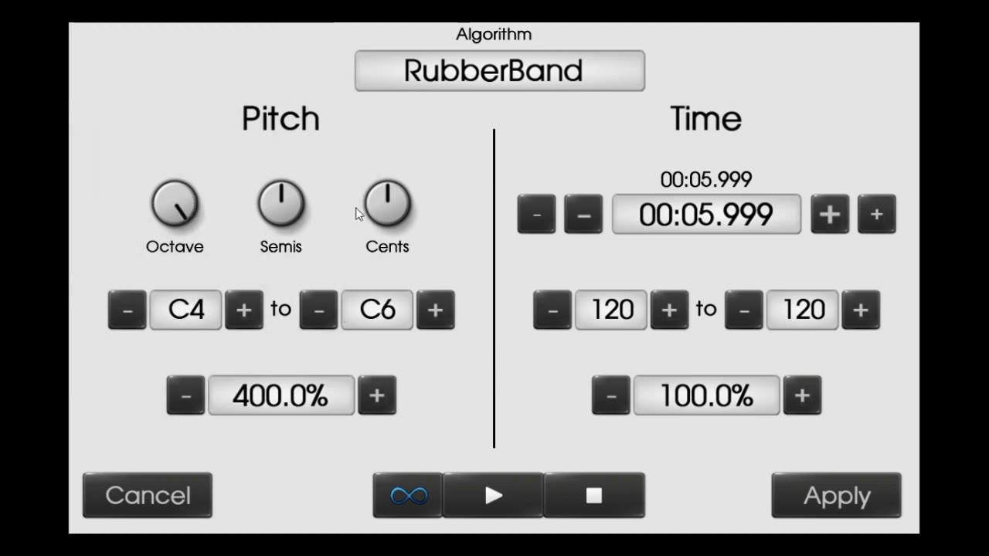
left_click(489, 489)
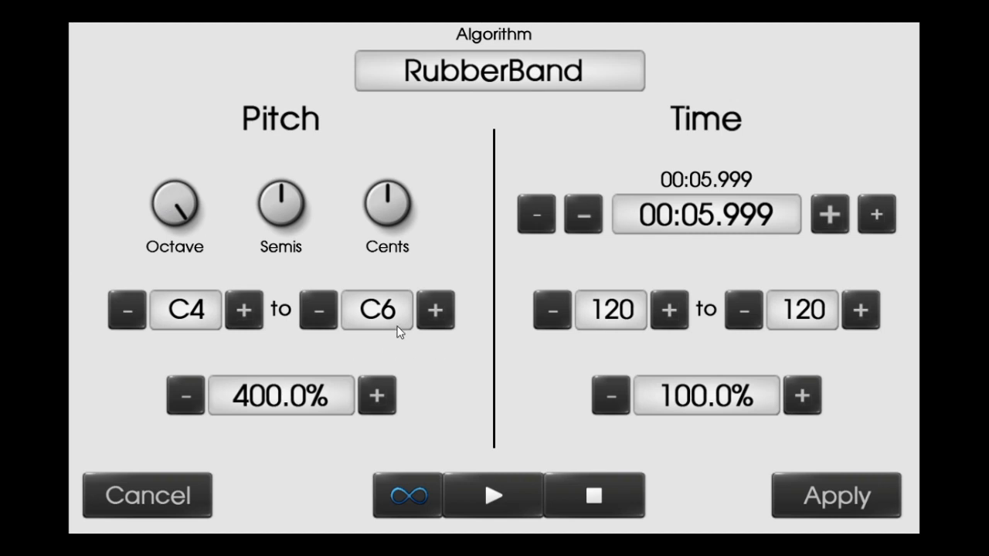
left_click_drag(194, 249, 124, 230)
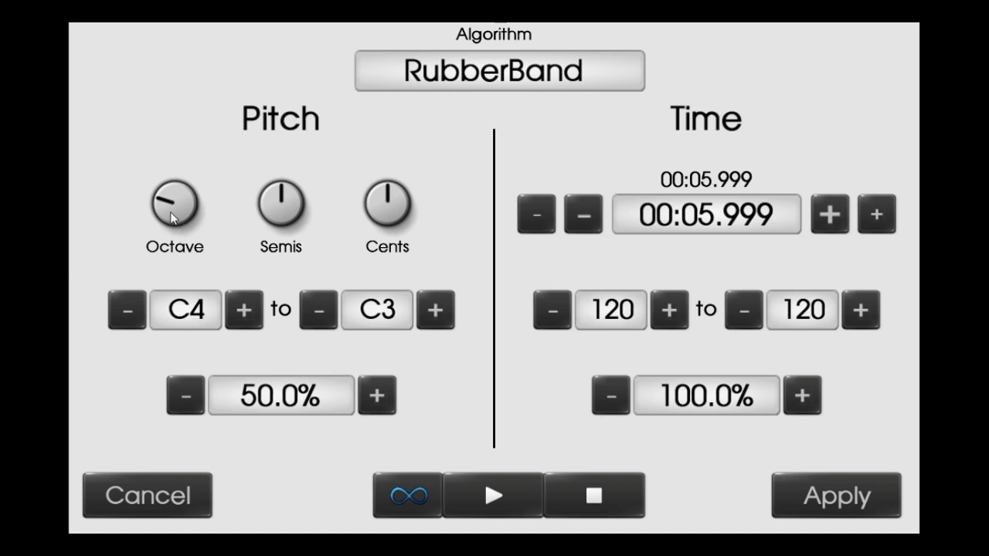
left_click_drag(171, 218, 207, 197)
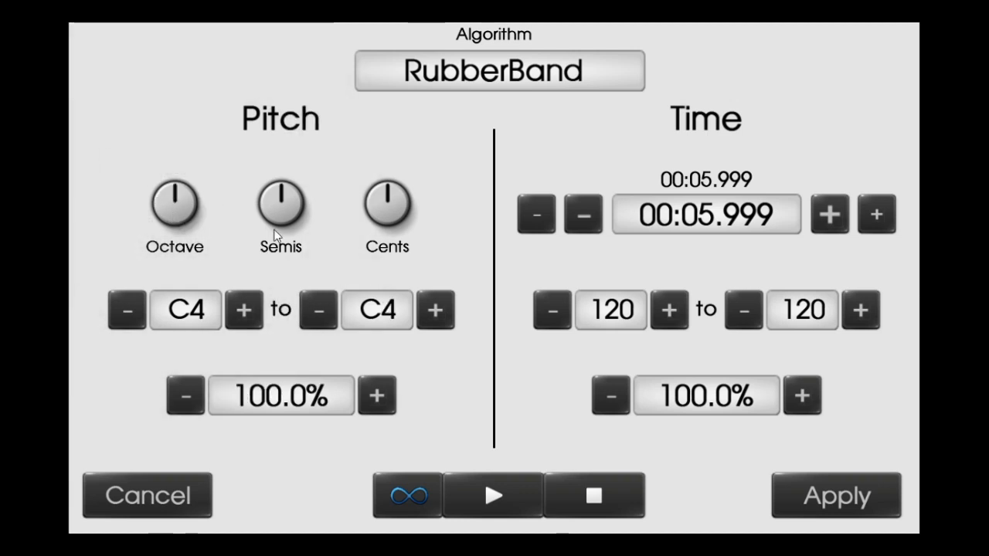
Try the Semis pitch shift at F#4 and F#3, and reset the target to C4.
left_click_drag(273, 231, 486, 186)
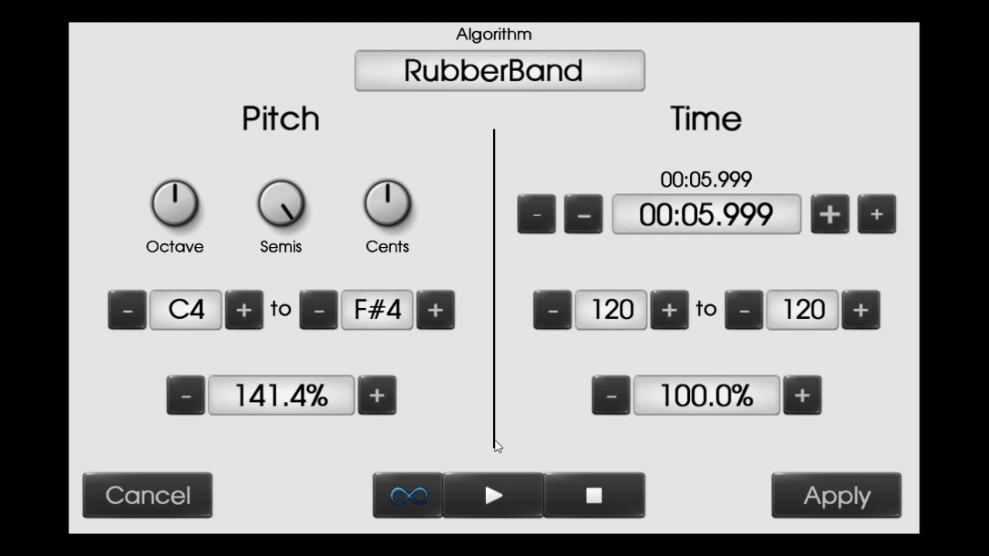
left_click_drag(269, 210, 90, 376)
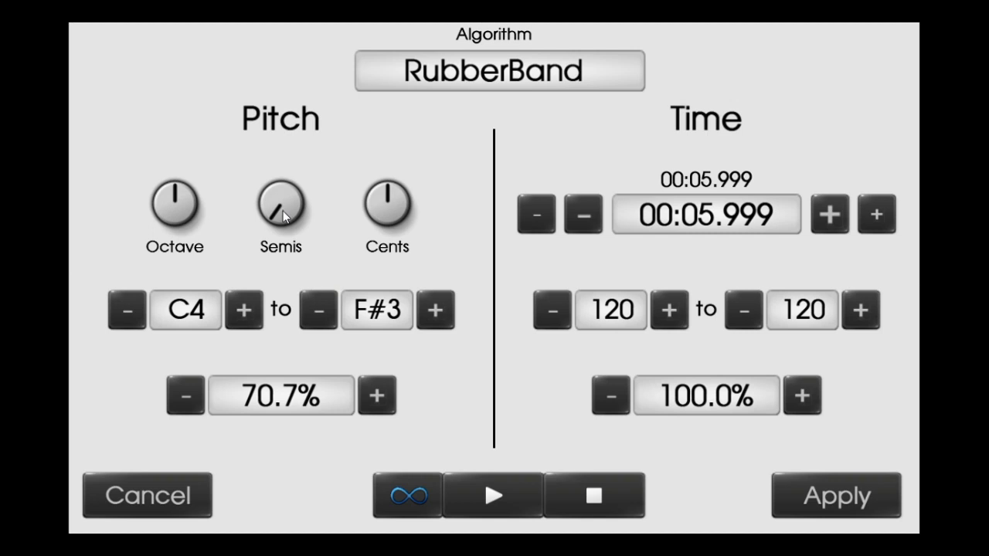
left_click_drag(283, 216, 285, 203)
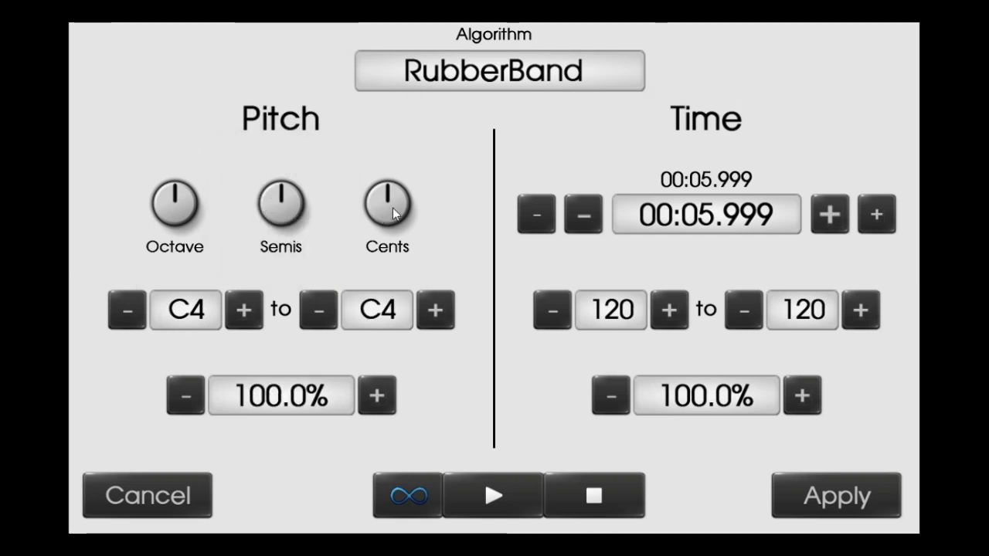
Try the Cents control at both extremes, 102.9% and 97.2% pitch, and preview the result.
left_click(388, 209)
left_click_drag(389, 209, 498, 442)
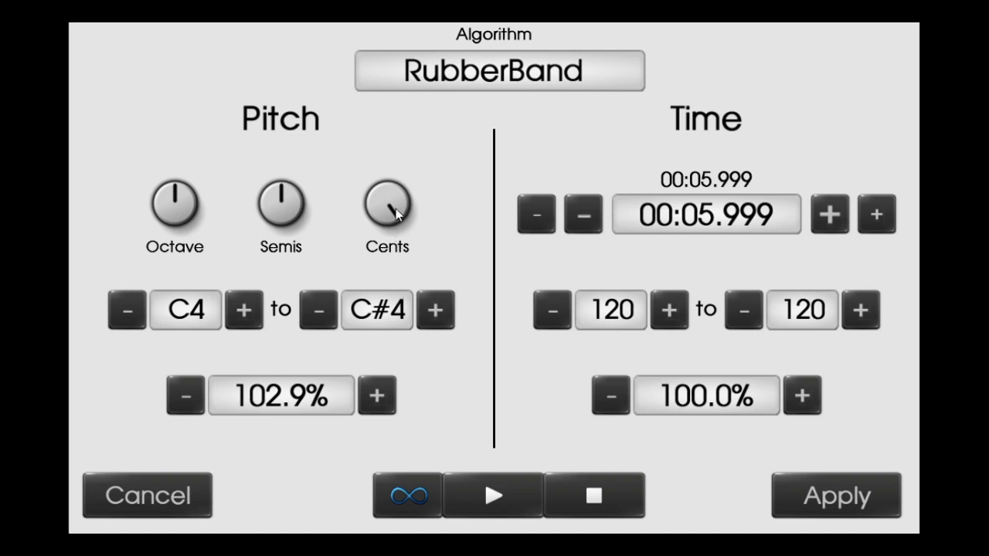
left_click_drag(395, 209, 150, 241)
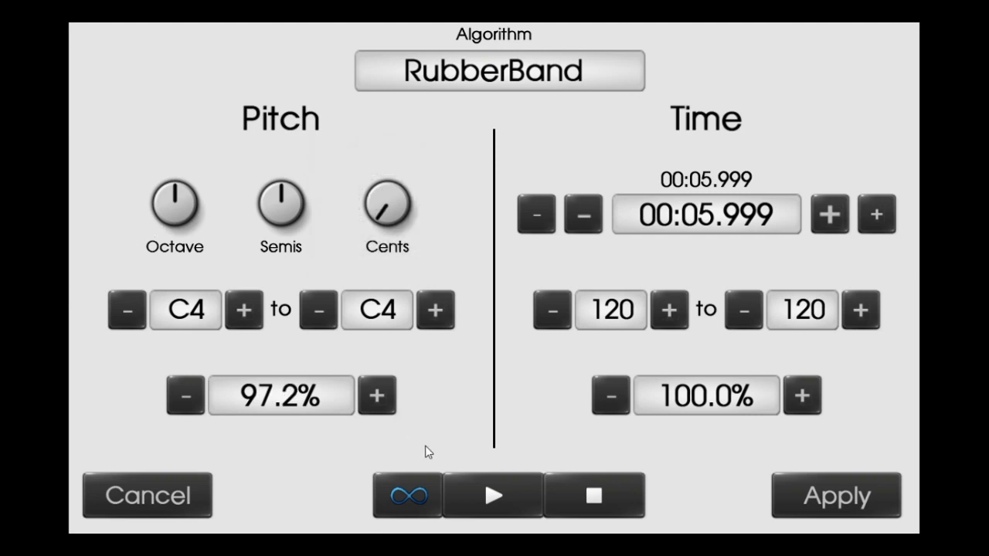
left_click(462, 477)
Try setting the pitch percentage directly, raising it to 107.2% and stepping it down to 99.2%.
left_click_drag(263, 395, 357, 425)
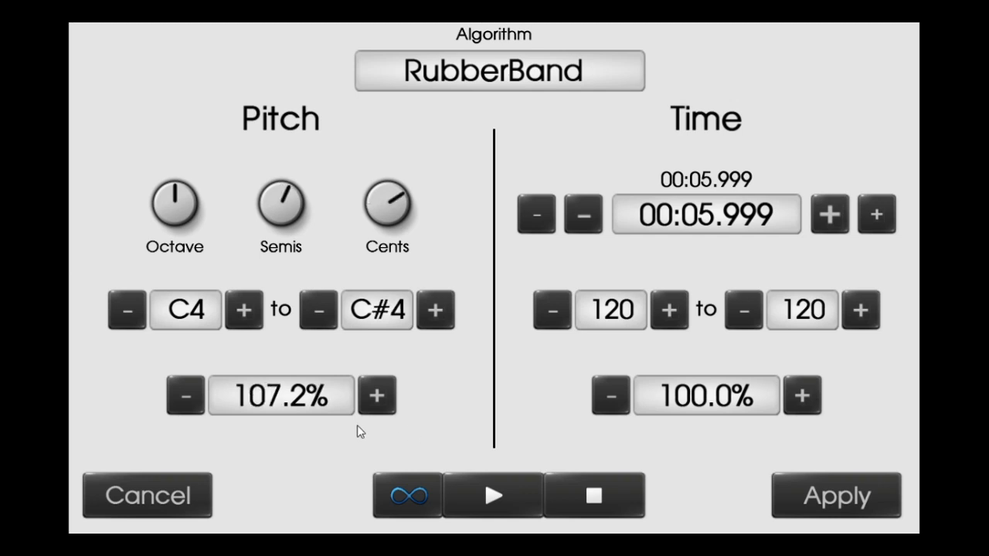
left_click(193, 402)
left_click(193, 403)
left_click(193, 402)
left_click(192, 402)
left_click(193, 402)
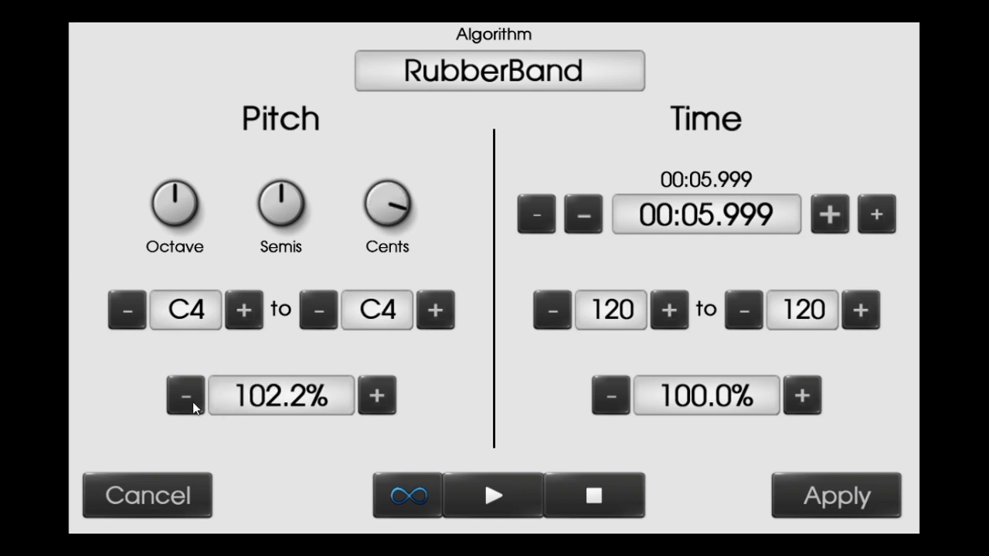
left_click(192, 402)
left_click(193, 402)
left_click(192, 402)
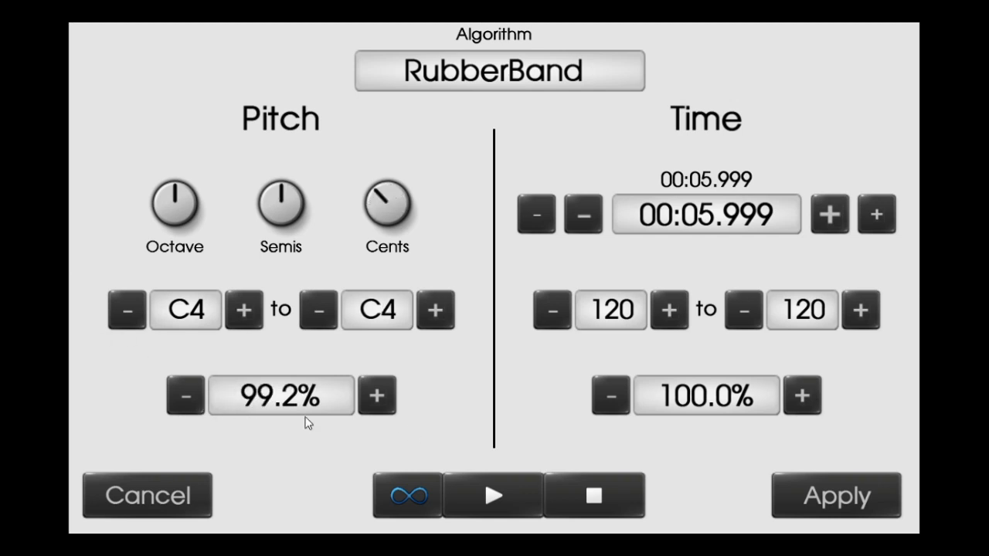
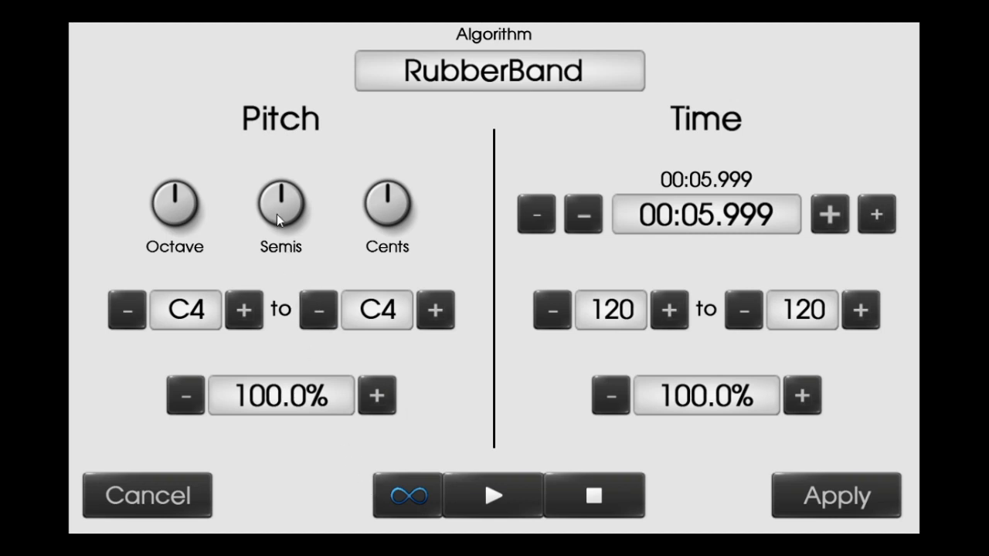
Raise the Semis control to its maximum for a C4 to F#4 shift at 141.4% and preview it.
left_click_drag(277, 214, 508, 287)
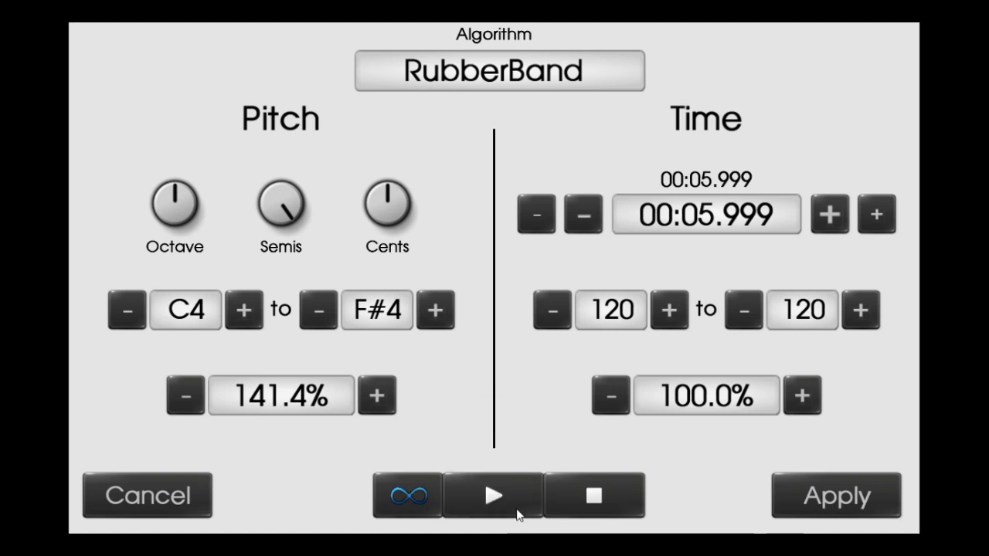
left_click(427, 496)
Try stretching the duration to 00:11.899 and raising the target tempo to 202 BPM, and preview the result.
left_click_drag(830, 215, 830, 216)
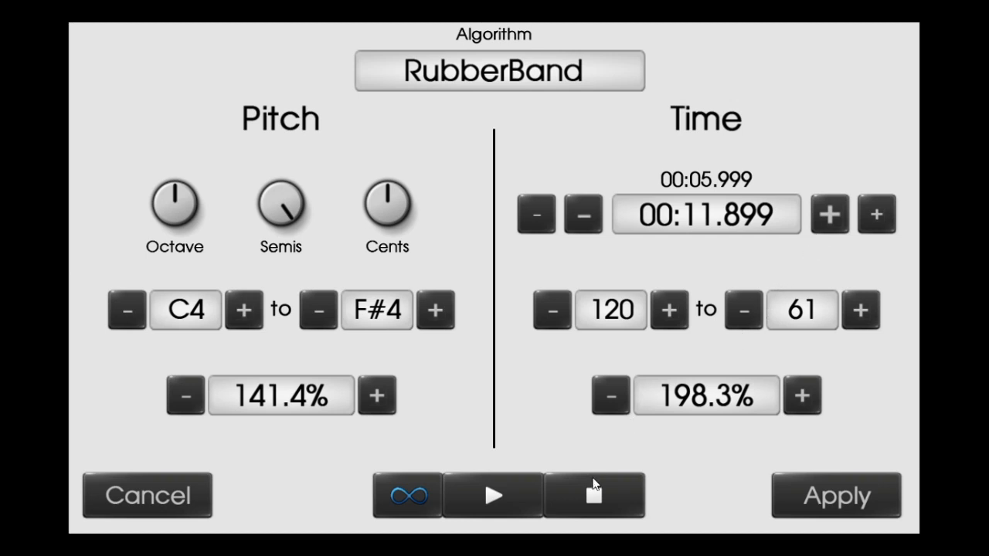
left_click(759, 321)
left_click(864, 309)
left_click_drag(864, 309, 864, 310)
left_click(508, 488)
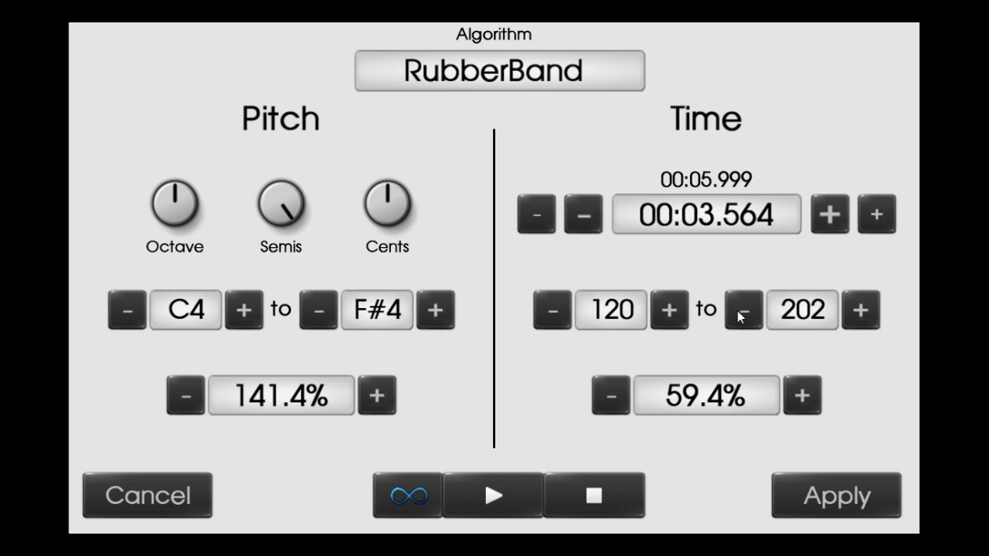
Leave Pitch/Time to play the unprocessed sample, reopen it to preview the altered version, and cancel again.
left_click(190, 490)
left_click(190, 498)
left_click(291, 507)
left_click(178, 357)
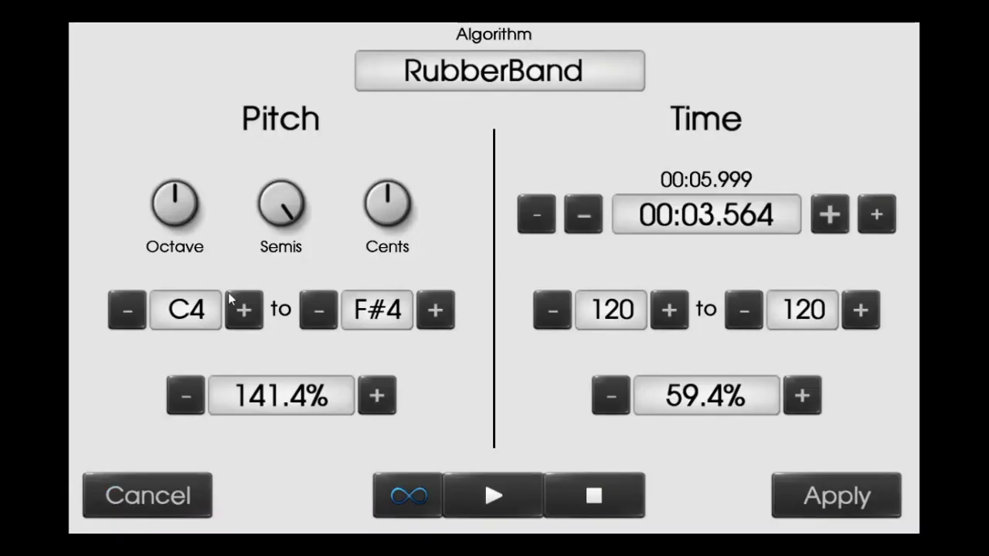
left_click(492, 480)
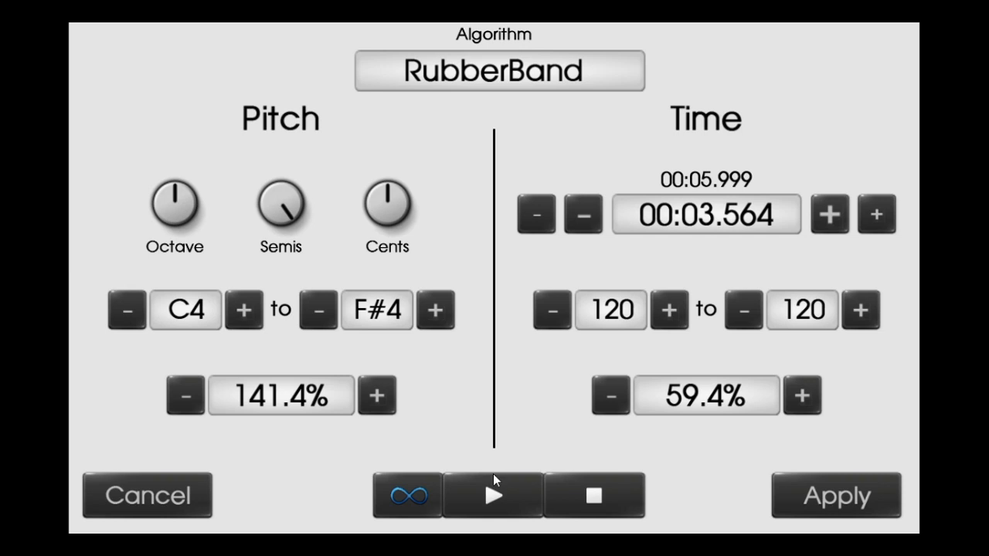
left_click(168, 506)
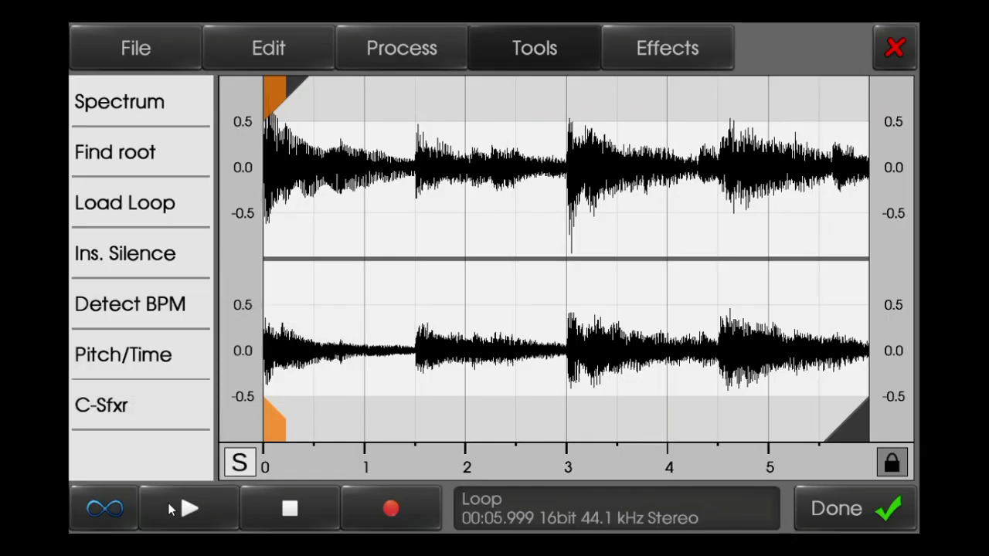
Play the current sample, reload Loop from the caustic/samples/editor folder and play it.
left_click(265, 61)
left_click(204, 515)
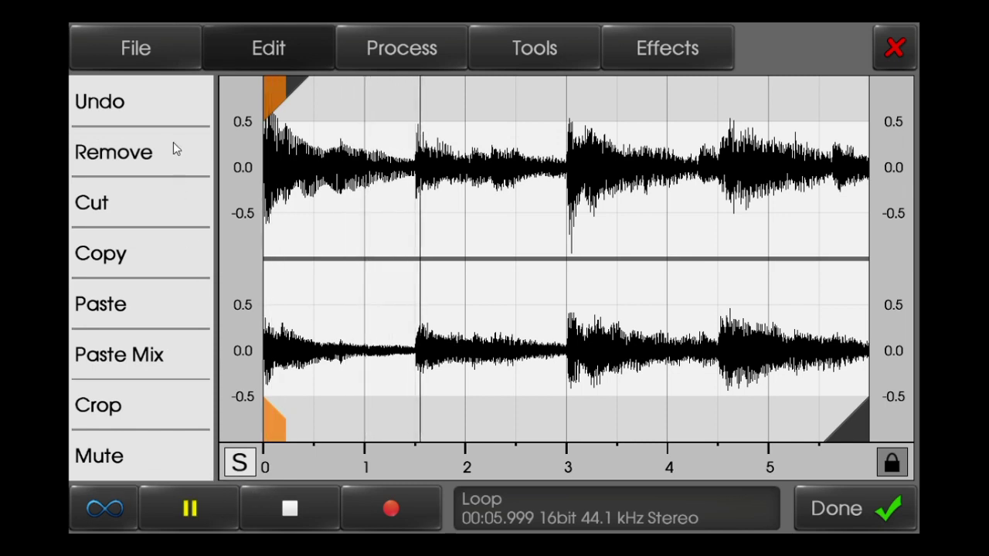
left_click(170, 85)
left_click(160, 54)
left_click(165, 87)
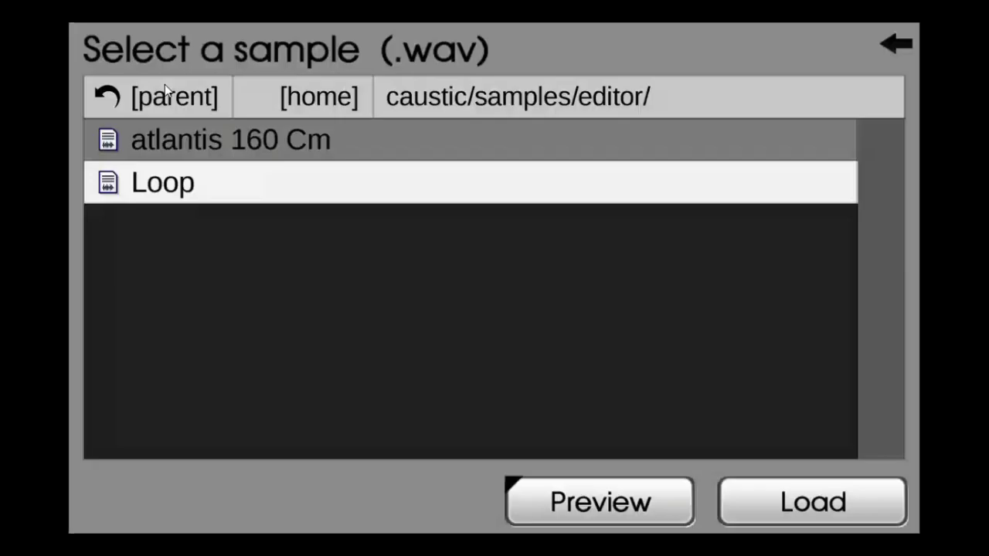
double_click(221, 167)
left_click(189, 508)
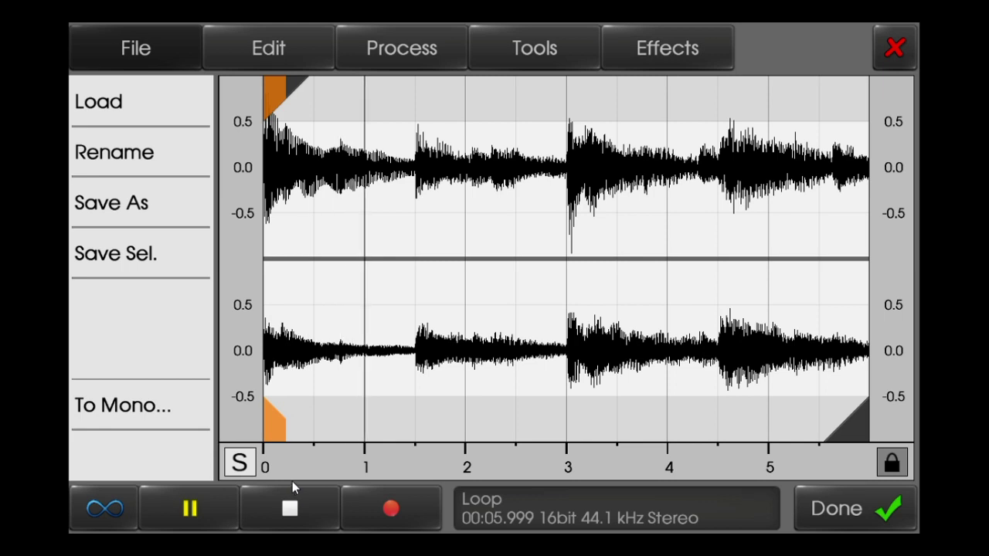
Reopen Pitch/Time and bring the time settings to 100.0% and a target tempo of 120 BPM.
left_click(393, 68)
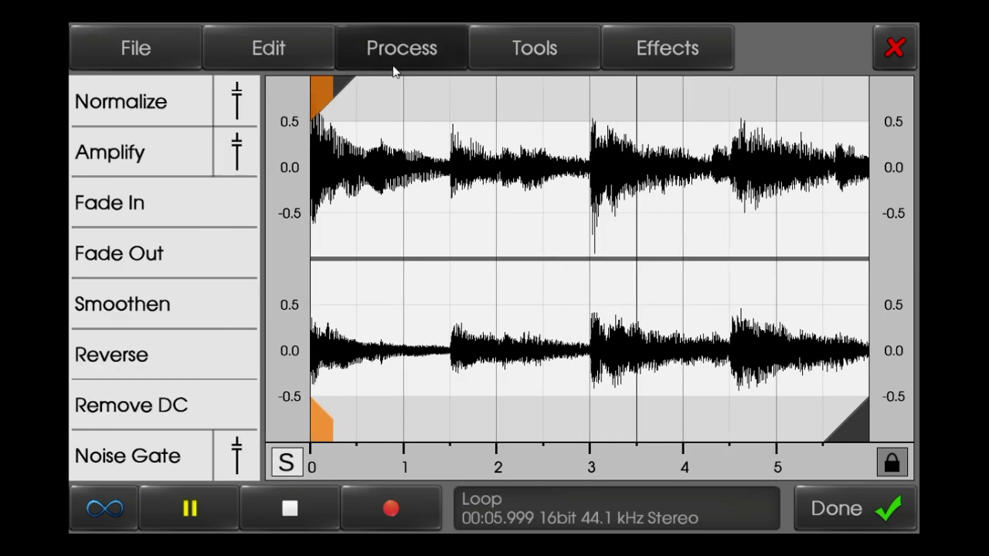
left_click(514, 58)
left_click(192, 353)
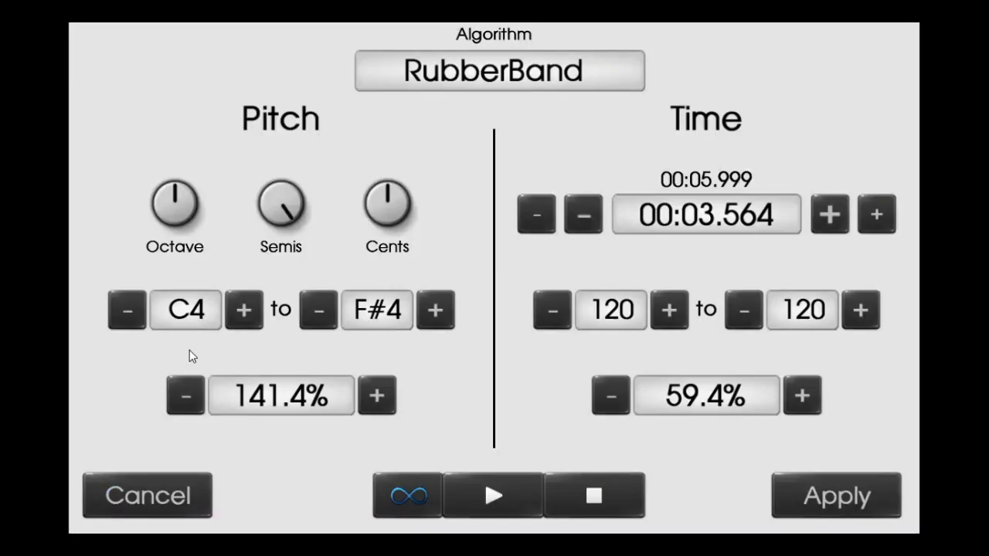
left_click(619, 398)
left_click(812, 400)
left_click(814, 398)
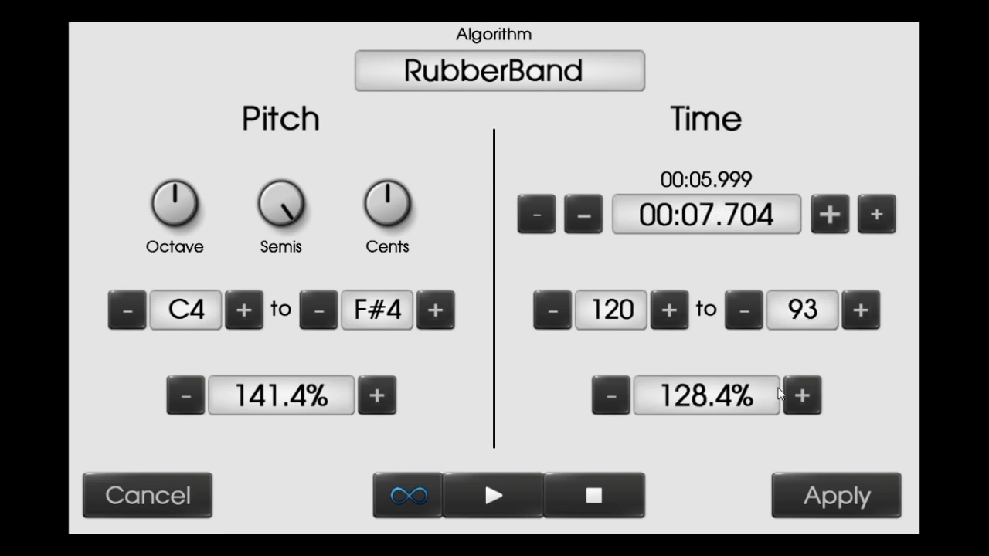
left_click(610, 397)
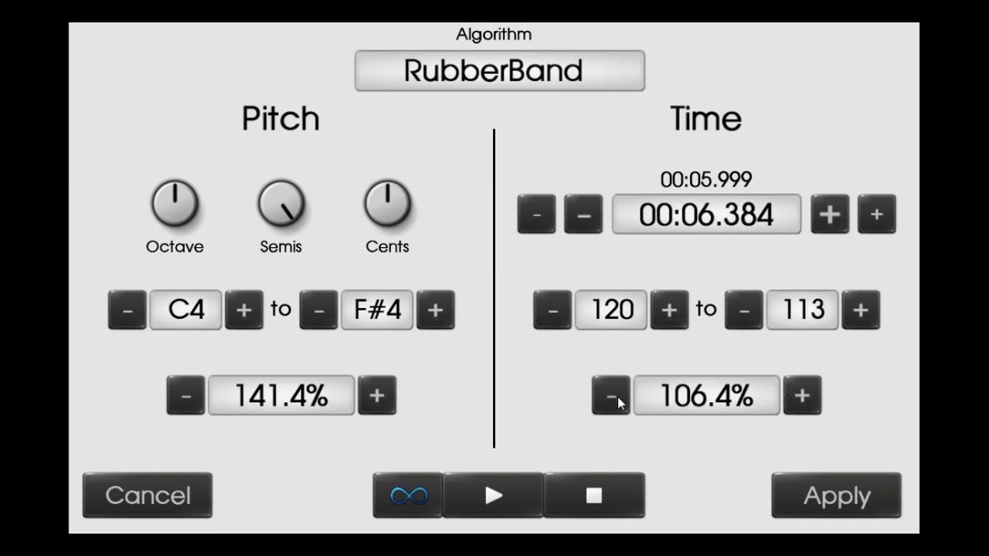
left_click(871, 320)
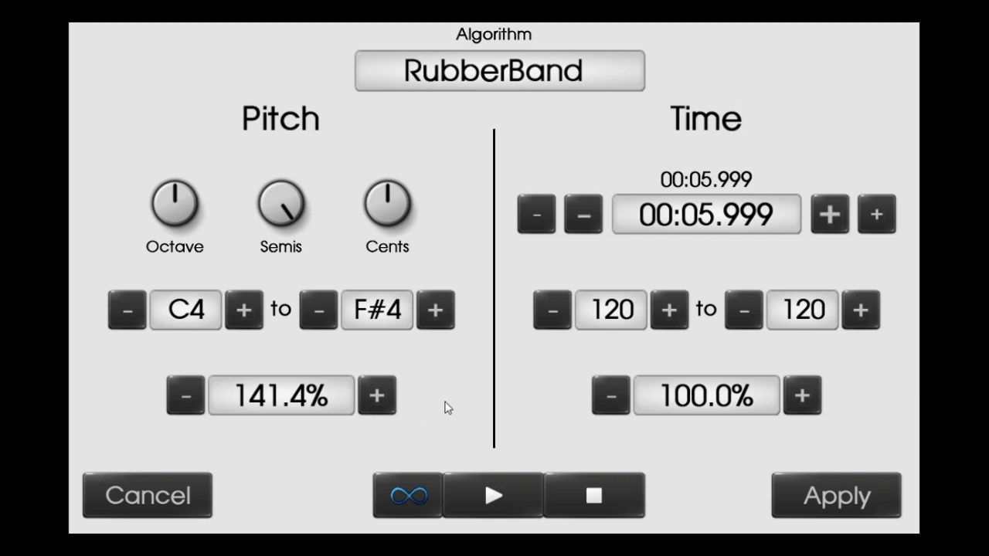
Apply the pitch shift to the loop, play the processed sample and show the Effects section.
left_click(832, 496)
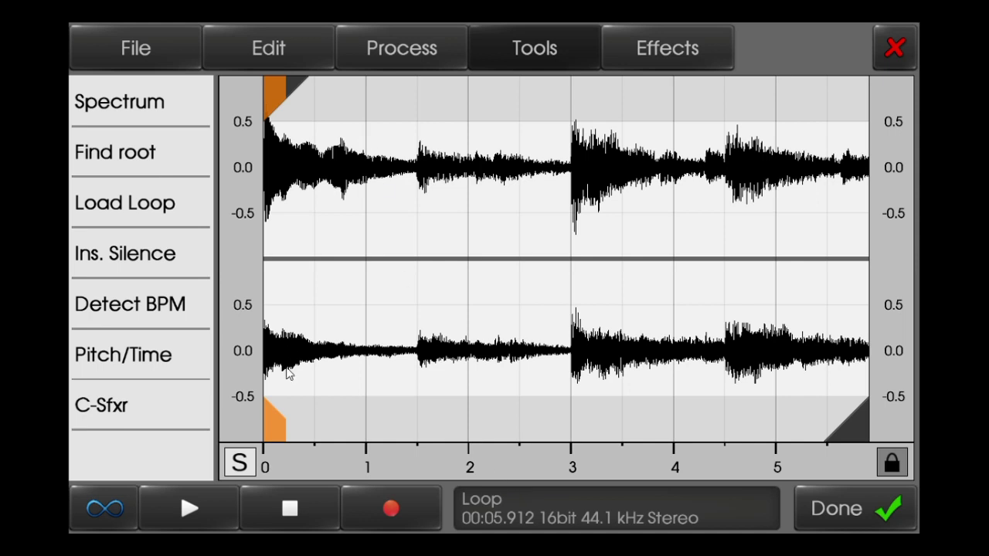
left_click(221, 510)
left_click(668, 48)
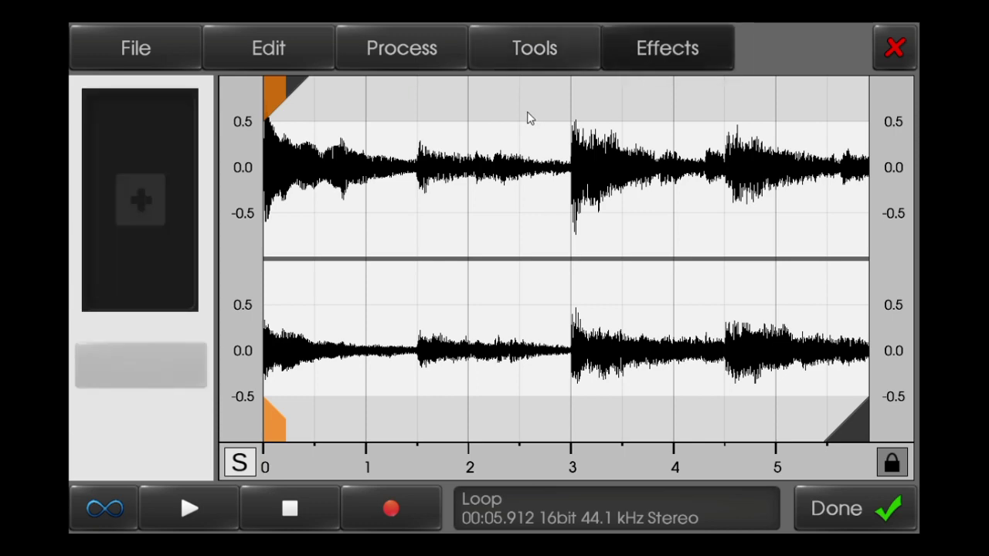
Insert a Distortion effect on the loop, play the sample and lower the effect's Amount.
left_click(146, 195)
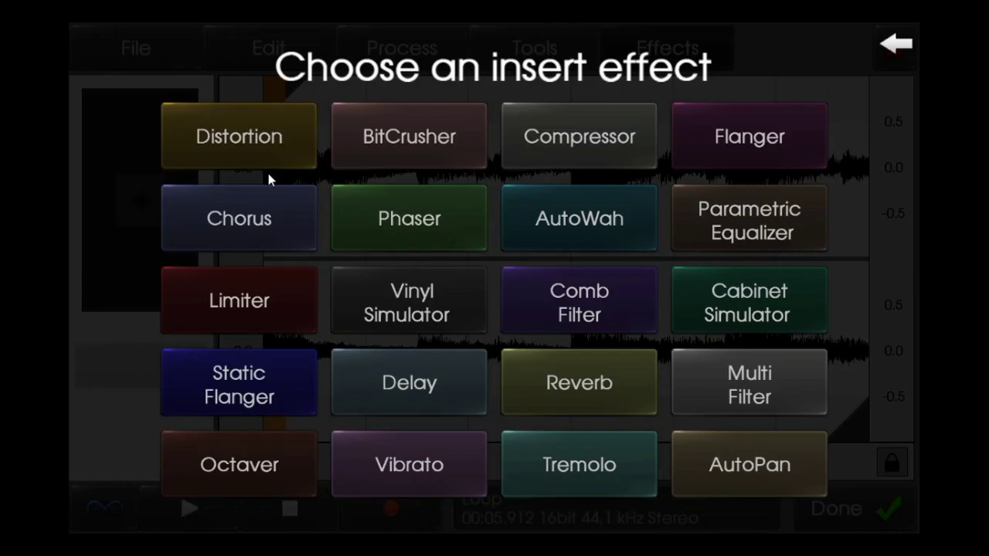
left_click(296, 159)
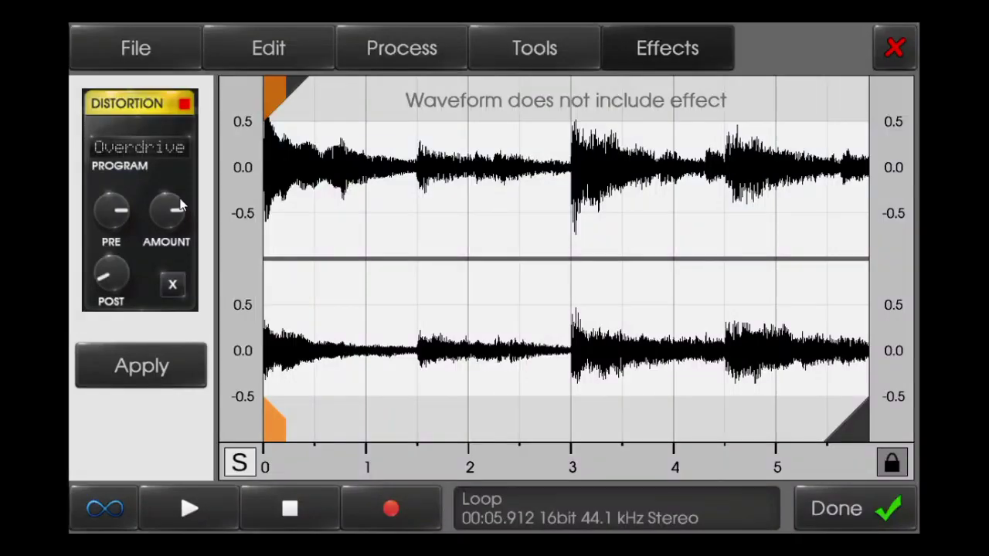
left_click(189, 508)
left_click_drag(166, 210, 61, 265)
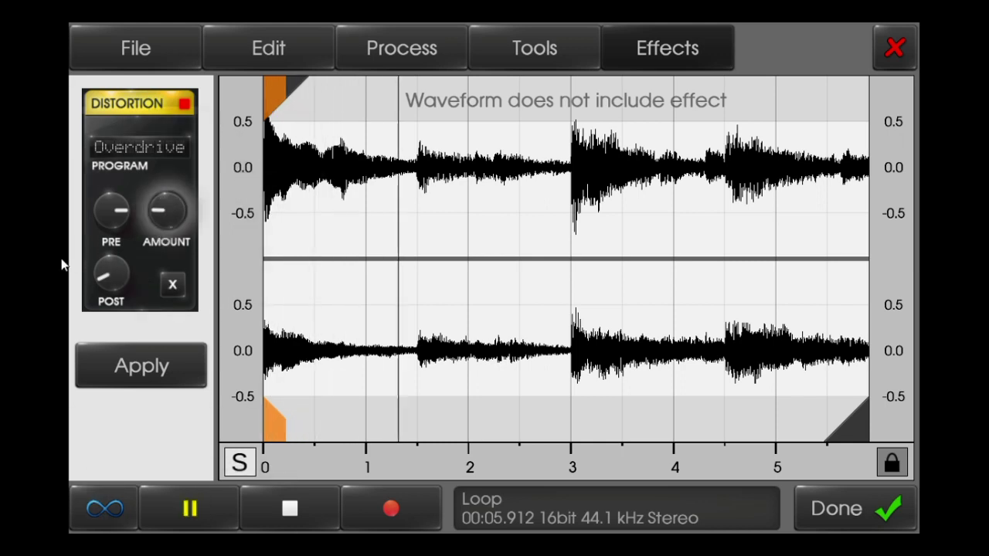
Audition the Saturate, Fuzz and Overdrive distortion programs with a raised Amount, and remove the Distortion effect.
left_click(138, 147)
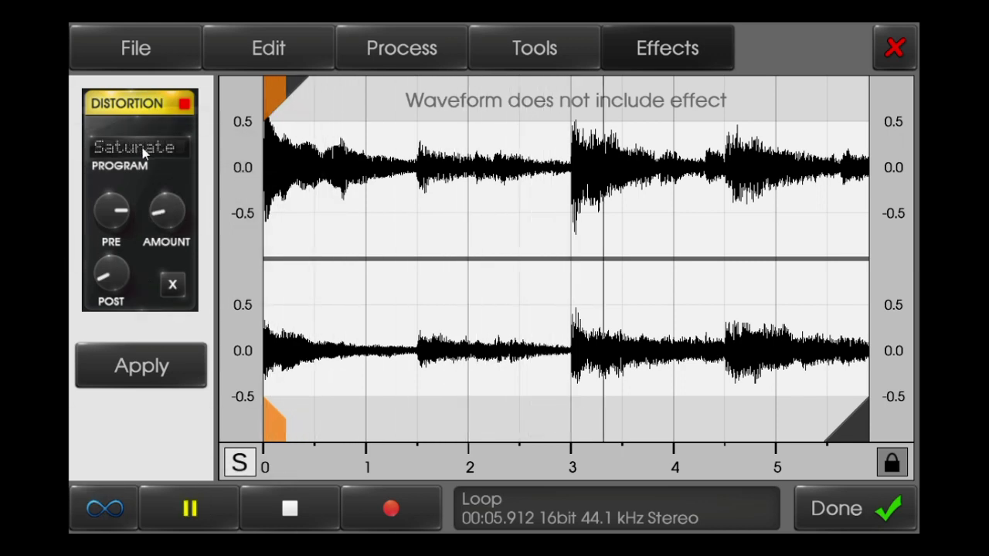
left_click(134, 154)
left_click(147, 155)
left_click(173, 492)
left_click_drag(147, 229, 205, 224)
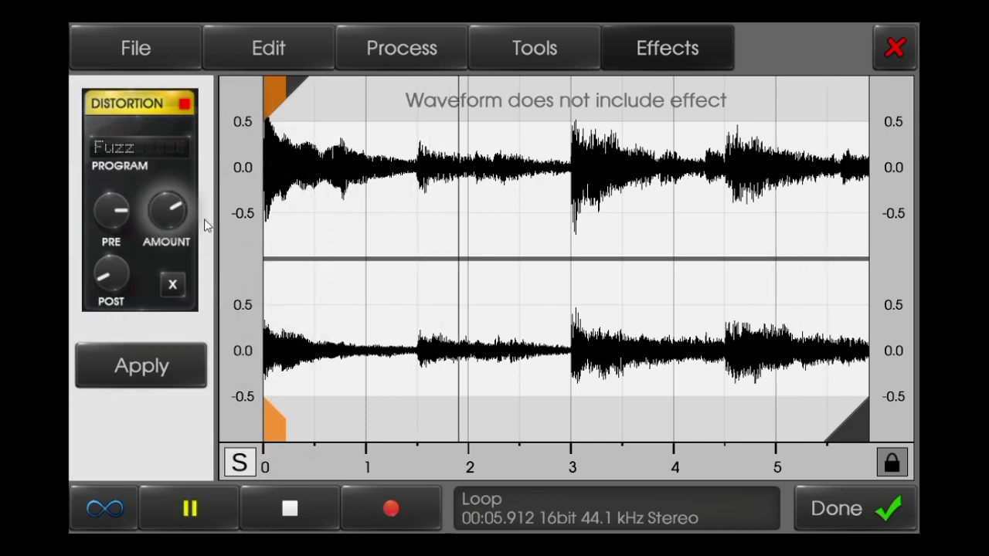
left_click(153, 152)
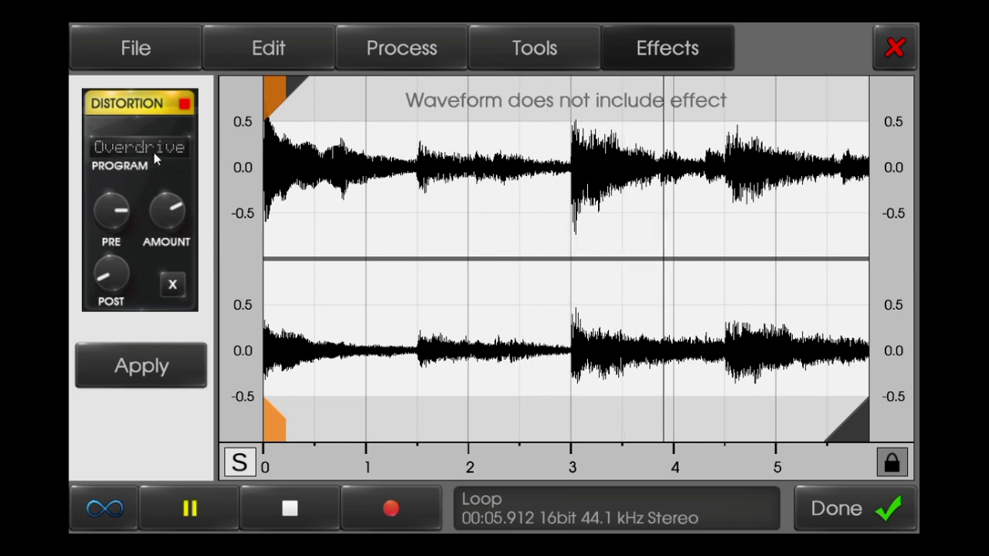
left_click(173, 284)
left_click(409, 299)
Insert a Chorus effect, play the loop, and raise the Rate slightly and the Depth to just past the middle.
left_click(127, 217)
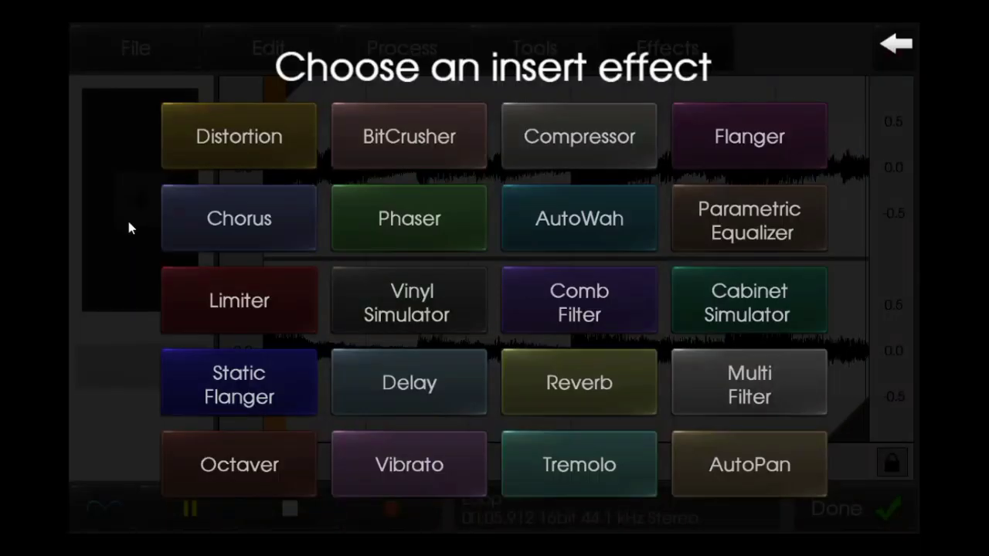
left_click(305, 246)
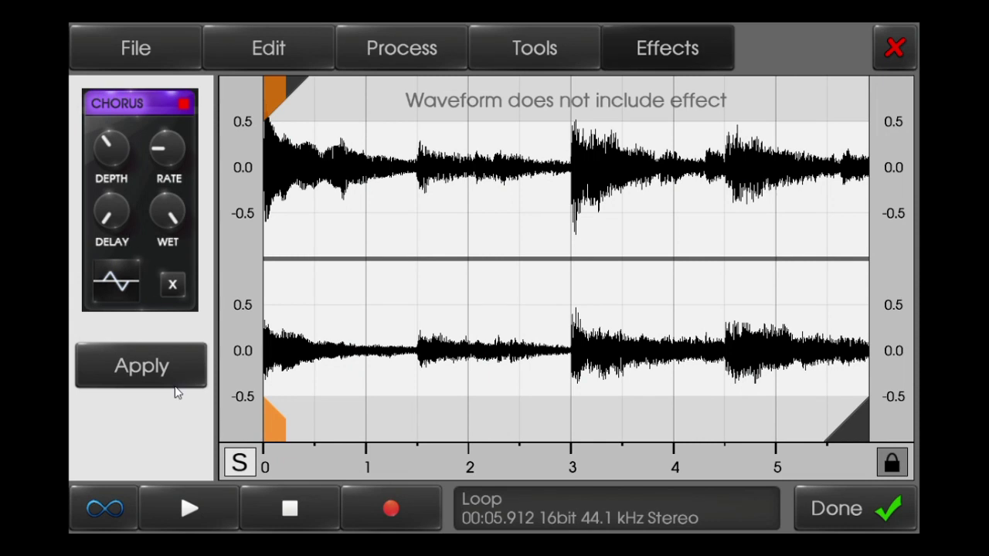
key("space")
left_click_drag(168, 149, 171, 174)
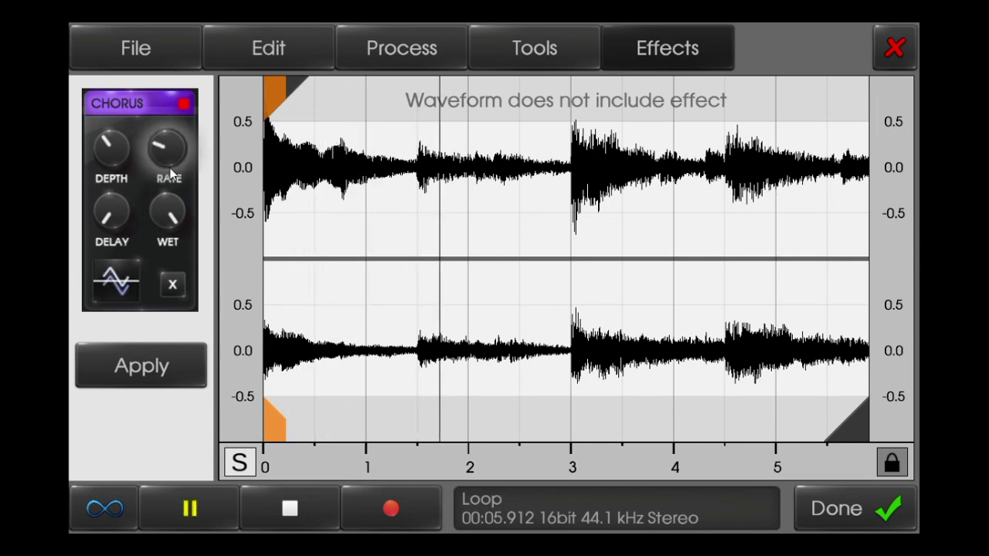
left_click_drag(91, 157, 127, 158)
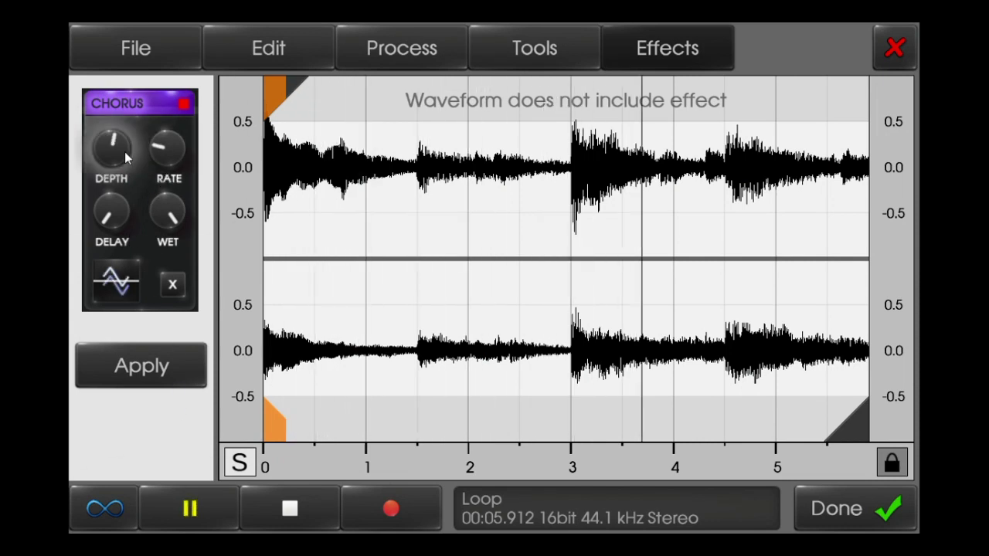
Play the loop again with a higher Chorus Delay and remove the Chorus effect.
key("space")
left_click(193, 509)
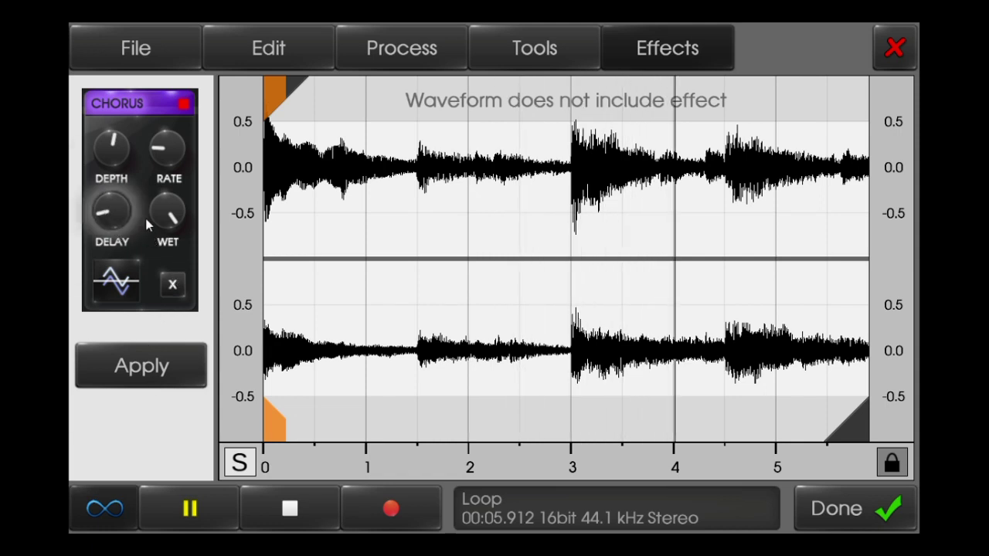
left_click(172, 285)
left_click(367, 302)
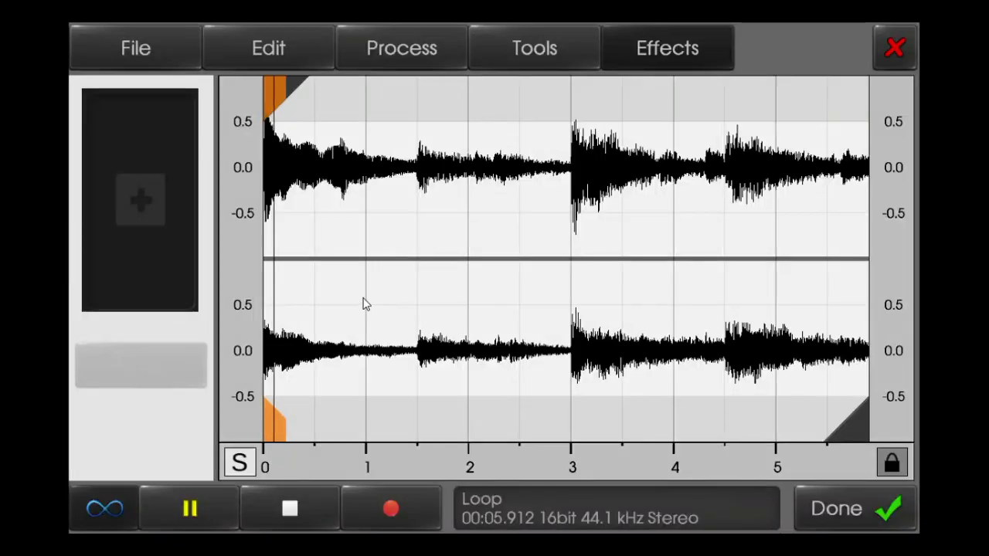
Insert a Reverb effect, turn its Wet level up to maximum while auditioning, and apply it to the loop.
left_click(611, 386)
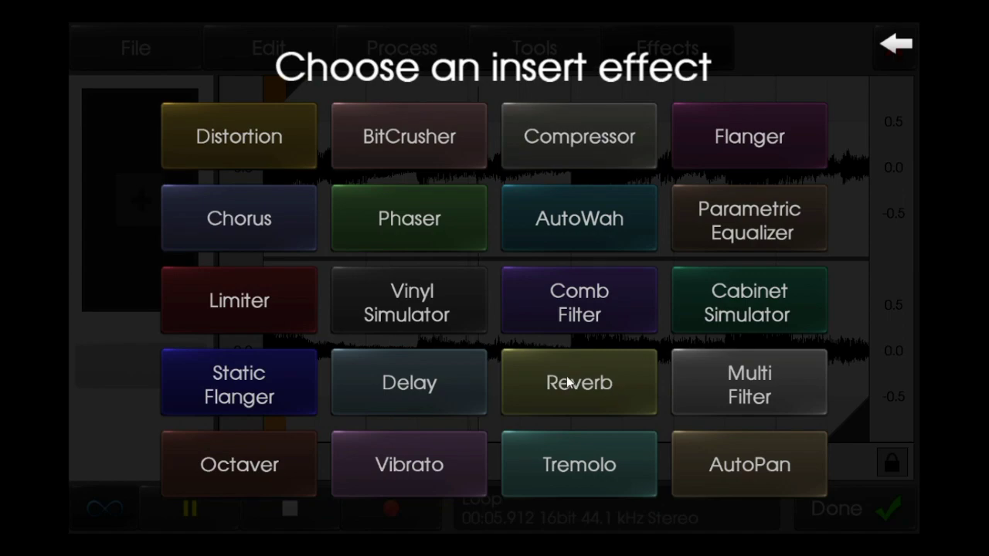
left_click_drag(111, 272, 289, 243)
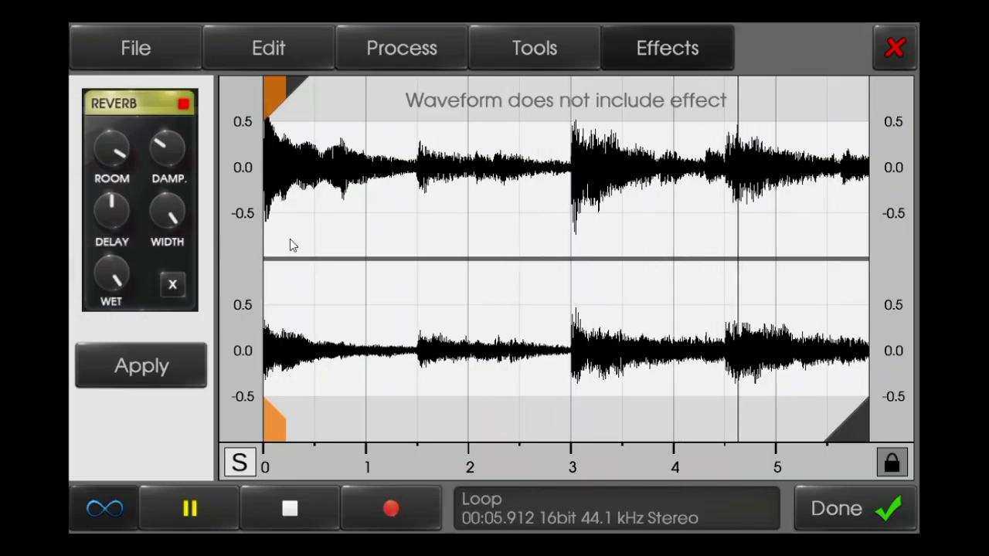
left_click(289, 510)
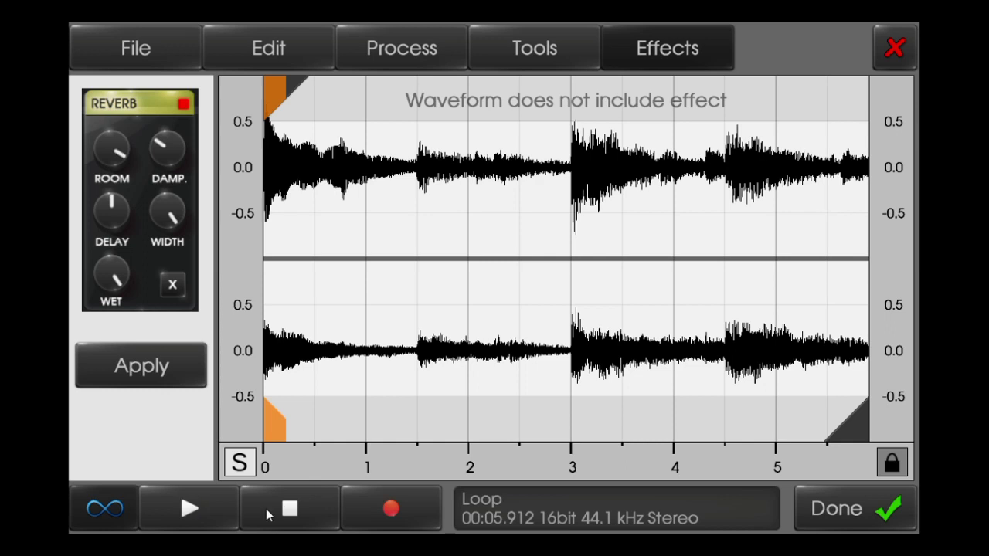
left_click(141, 368)
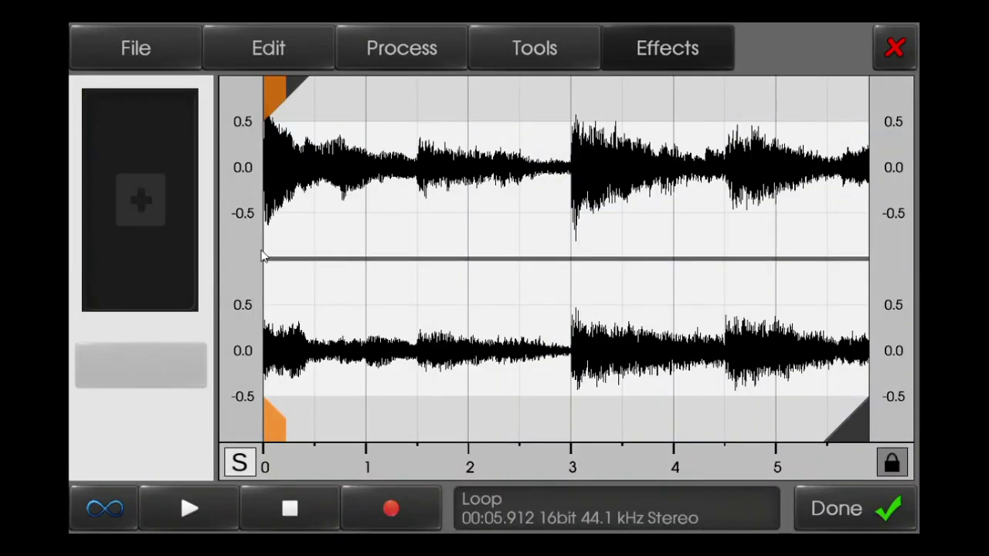
Play the loop with the applied reverb, show the Edit commands and stop playback.
left_click(211, 523)
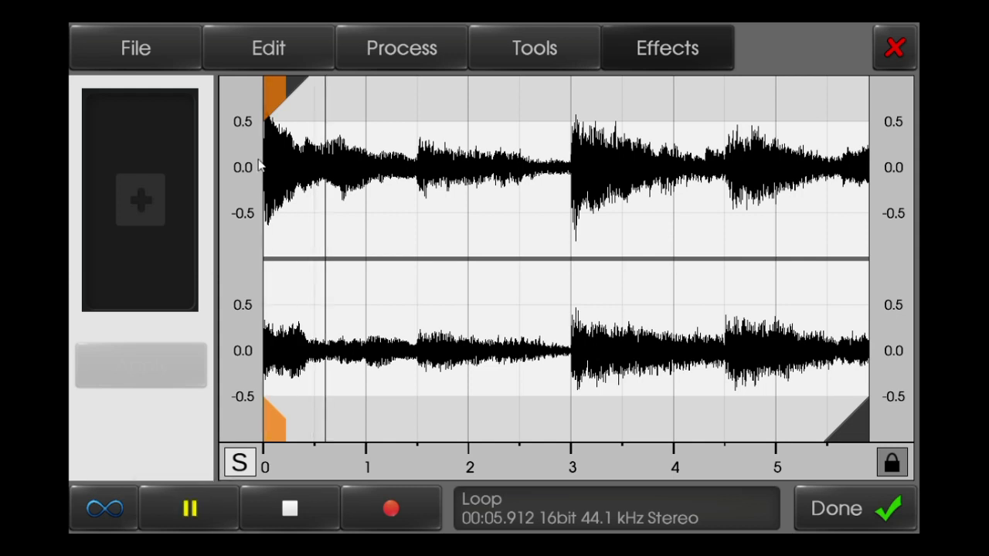
left_click(275, 48)
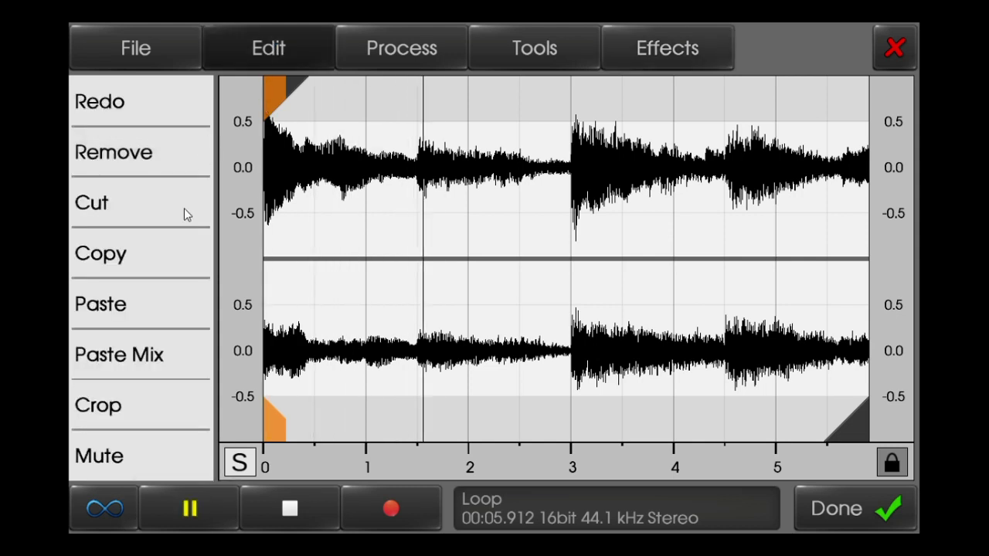
left_click(176, 46)
left_click(283, 58)
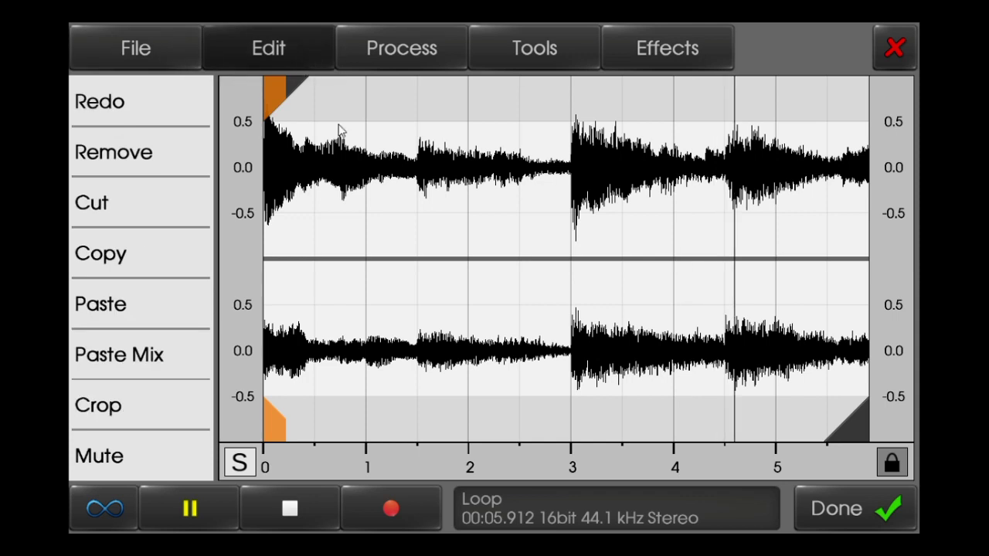
left_click(306, 505)
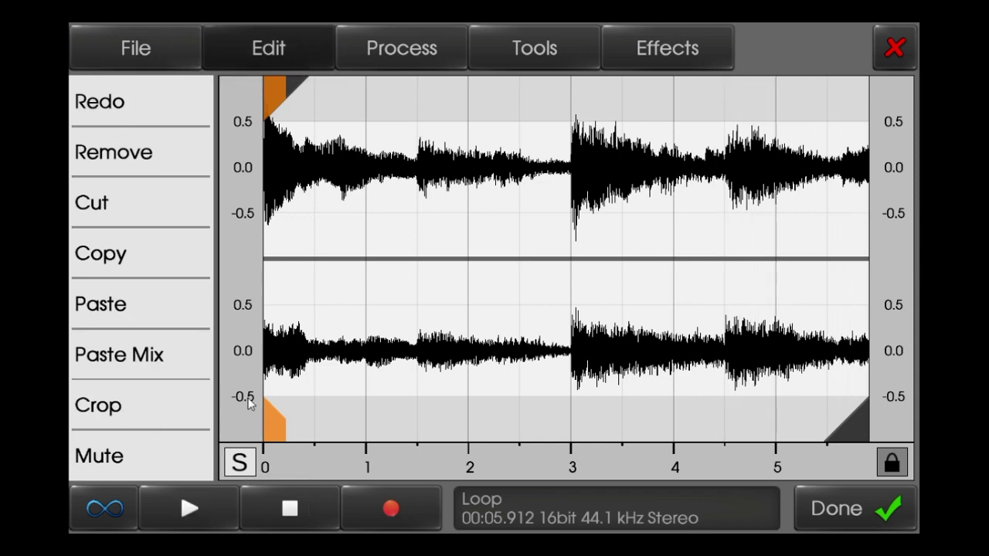
Apply Fade In to the whole loop and undo it.
left_click(421, 50)
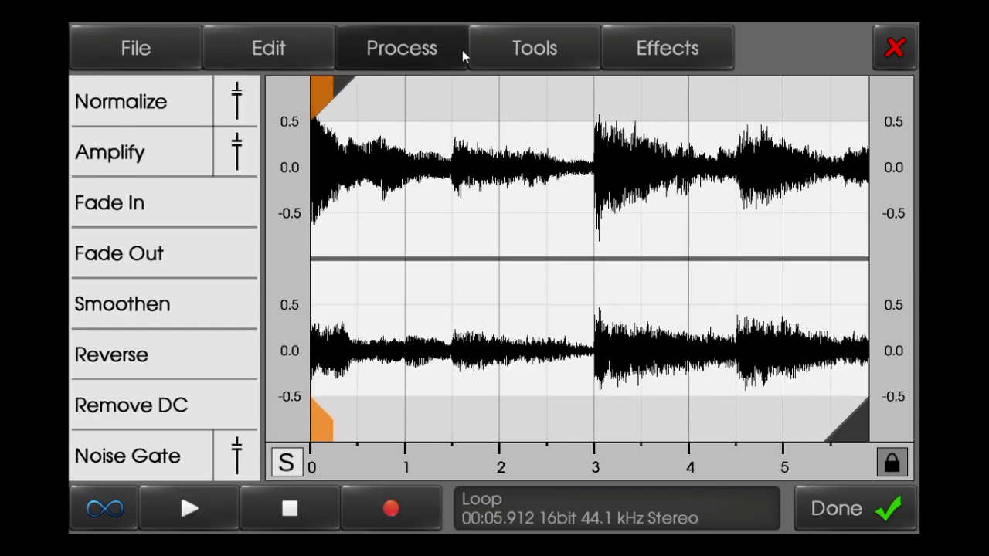
left_click(502, 49)
left_click(430, 52)
left_click(229, 215)
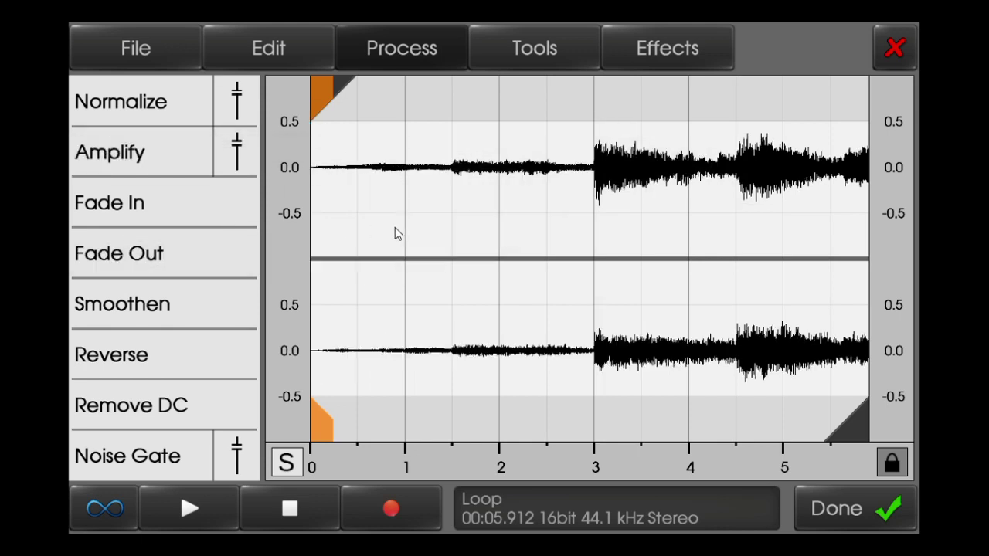
left_click(234, 58)
left_click(181, 109)
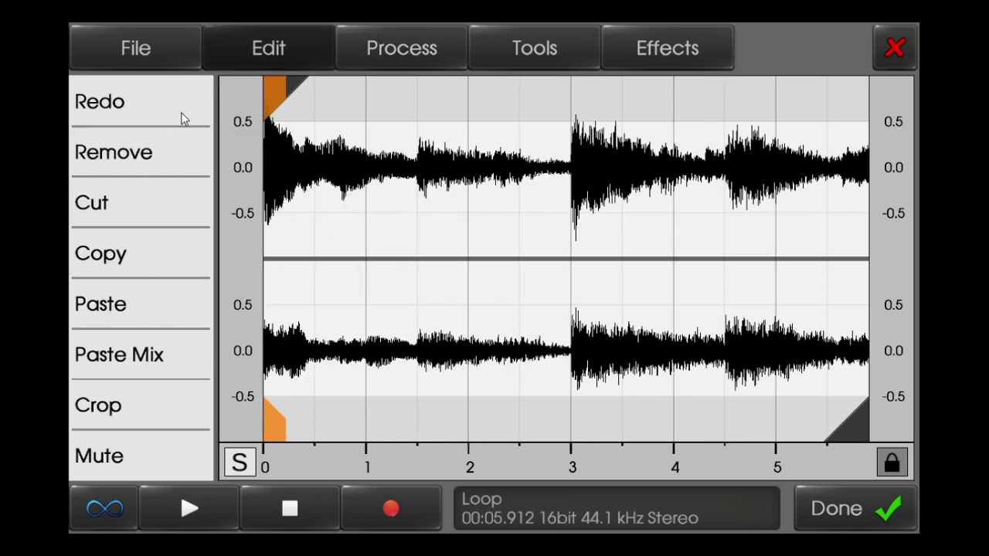
Apply Fade Out and Fade In to the whole loop.
left_click(360, 56)
left_click(196, 255)
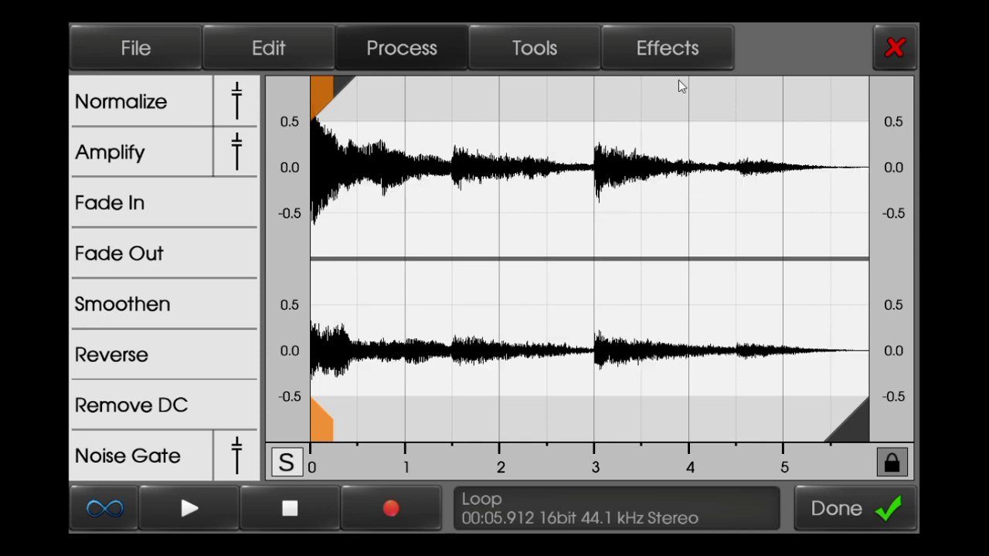
left_click(230, 223)
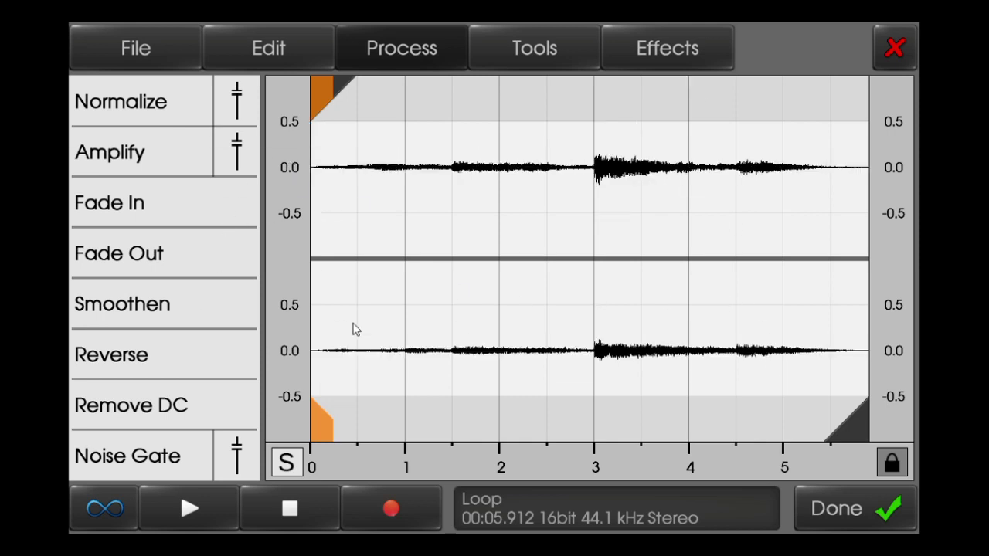
Reload the Loop sample from the caustic/samples/editor folder.
left_click(192, 49)
left_click(183, 102)
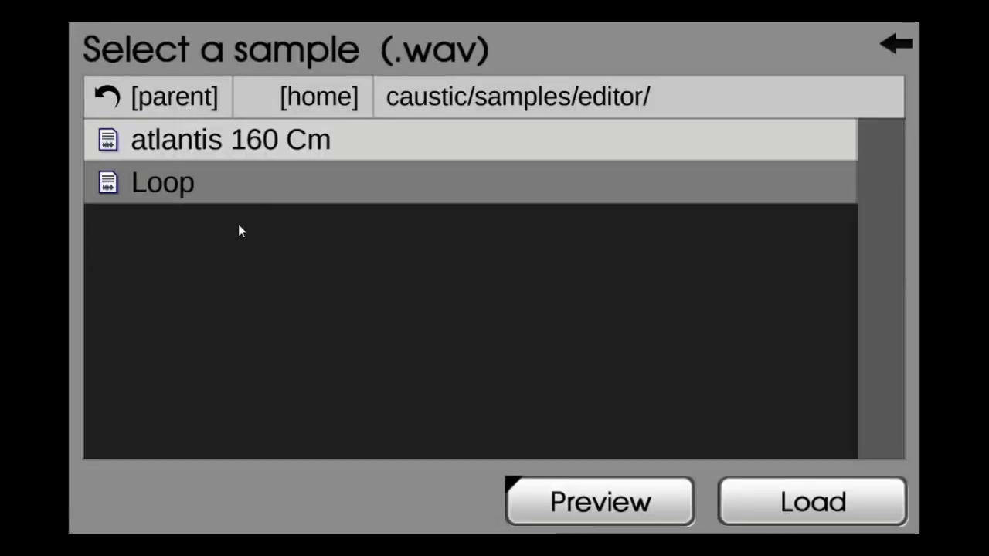
left_click(797, 524)
Insert a Reverb effect on the reloaded loop and apply it to the waveform.
left_click(588, 42)
left_click(634, 46)
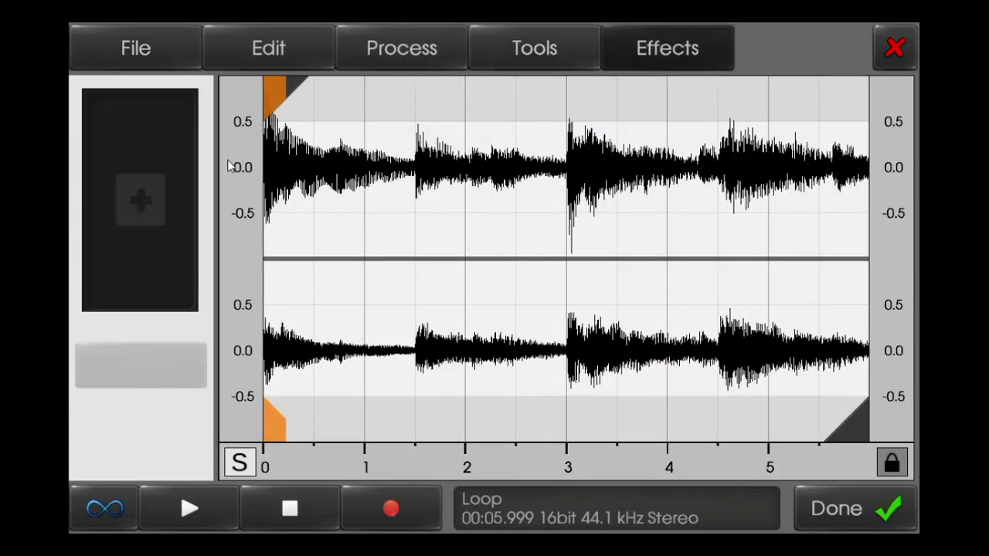
left_click(193, 293)
left_click(563, 354)
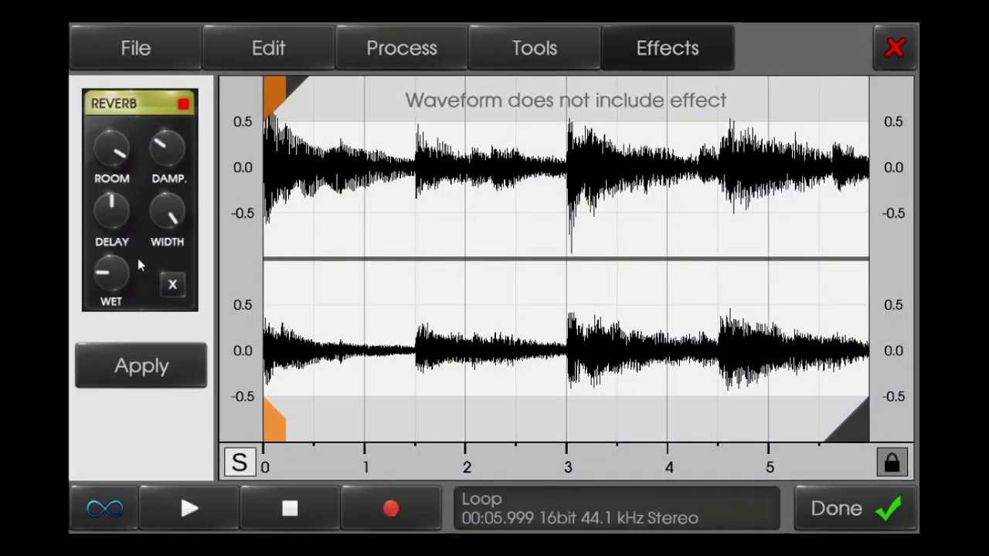
Reverse the loop, play the backwards version and reverse it back.
left_click(386, 53)
left_click(158, 360)
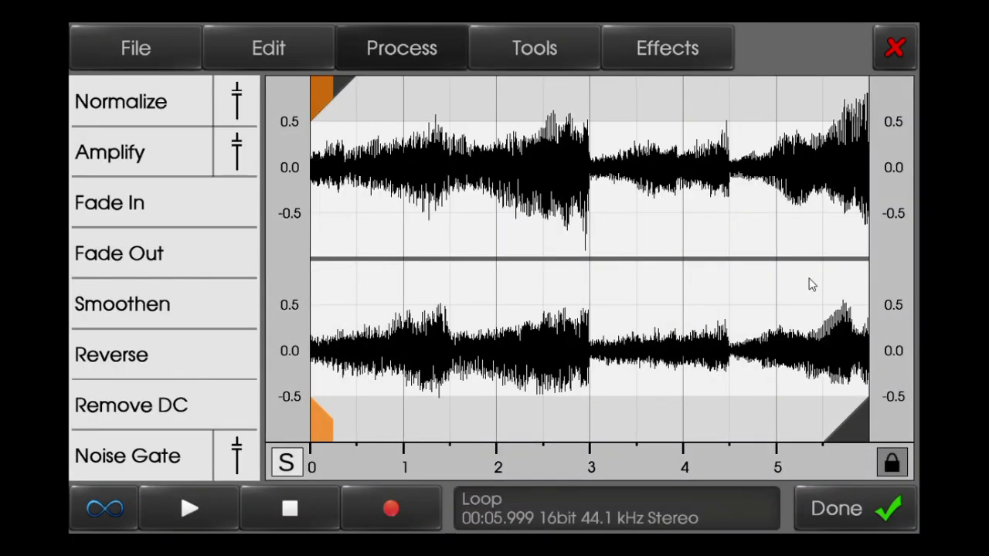
left_click(220, 516)
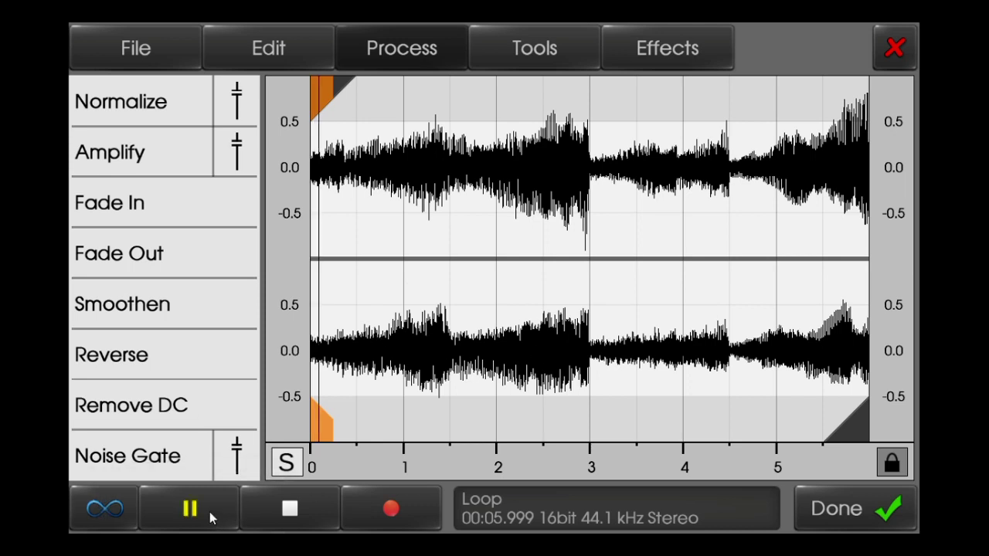
left_click(293, 508)
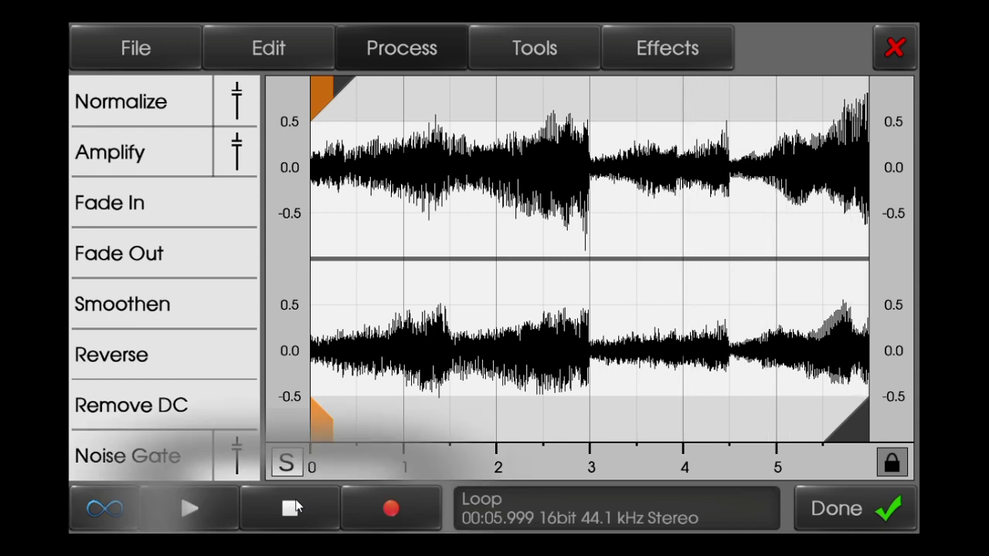
left_click(193, 364)
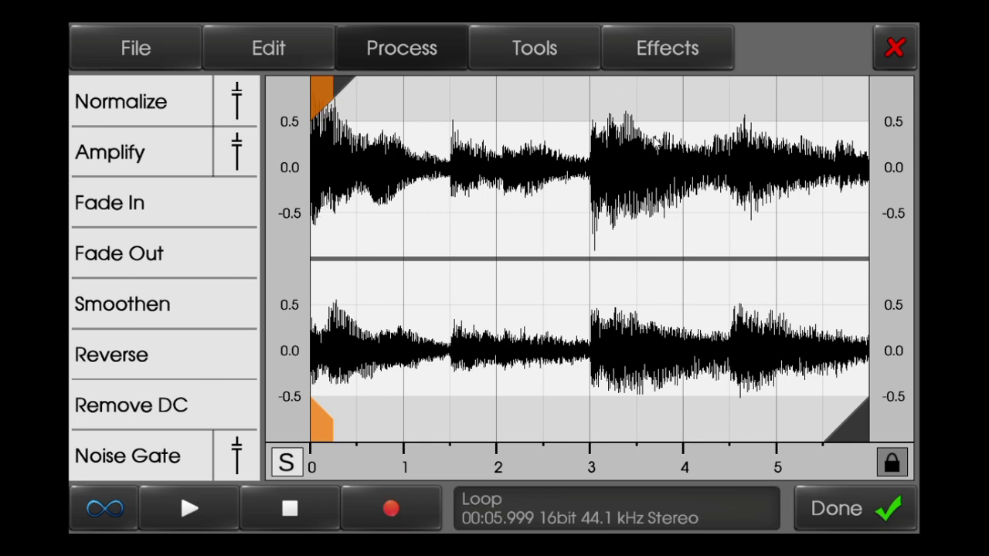
Finish the edit, try the loop on the PCMSynth's C4 key and reopen the wave editor.
left_click(799, 504)
left_click(261, 440)
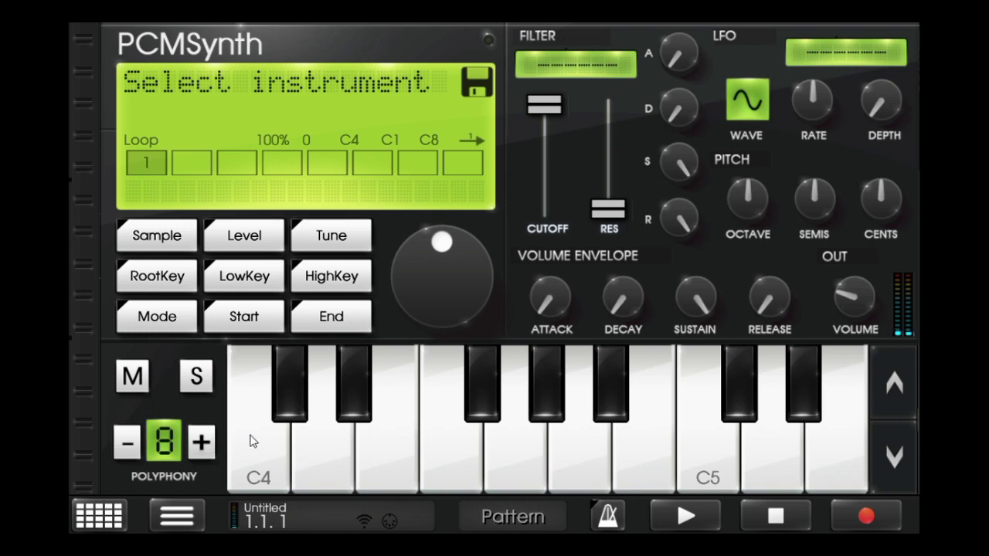
left_click(244, 249)
left_click(243, 249)
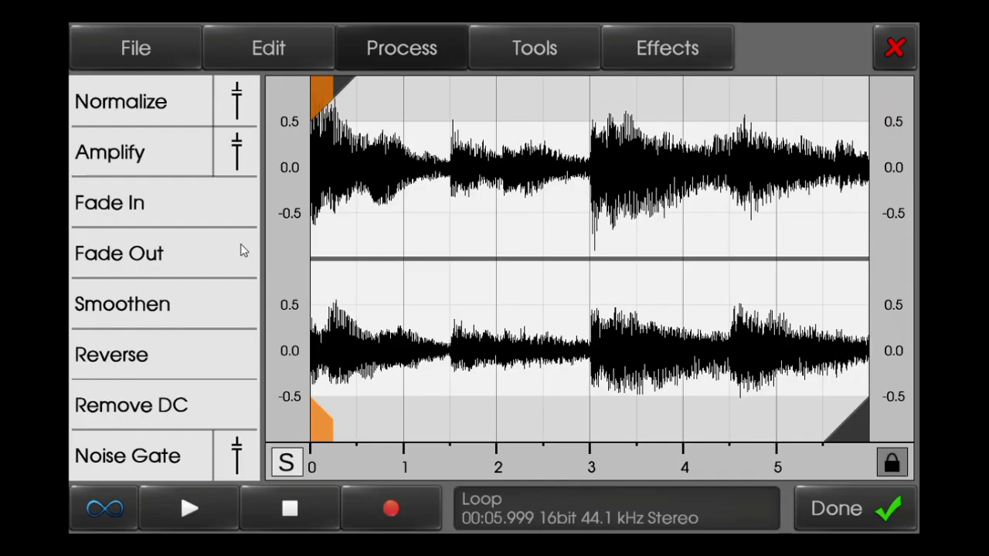
Open Pitch/Time and raise the Semis setting to shift the pitch from C4 to F#4 (141.4%).
left_click(579, 53)
left_click(131, 354)
left_click_drag(281, 203, 479, 191)
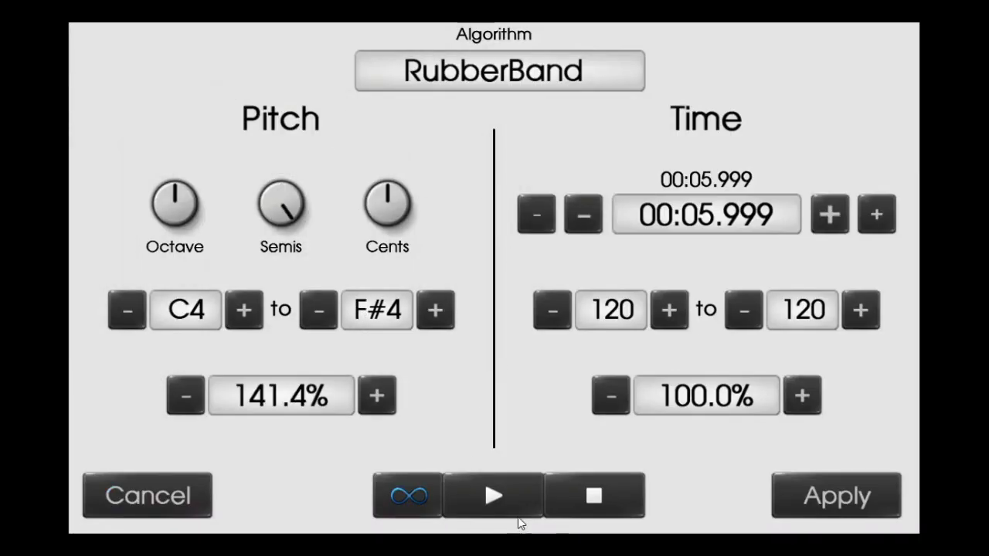
Apply the pitch shift, finish the edit and reopen the loop in the wave editor's tools.
left_click(834, 487)
left_click(829, 506)
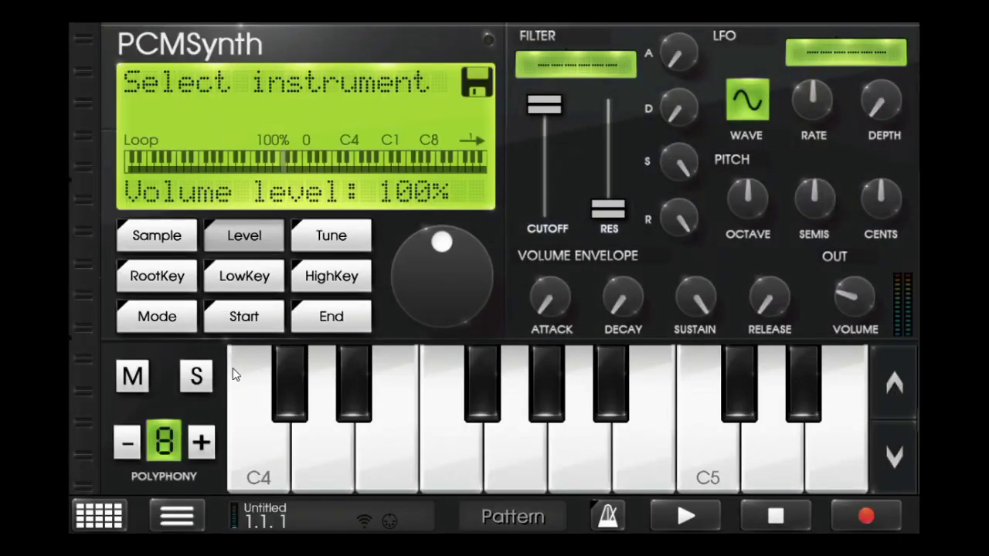
left_click(248, 246)
left_click(263, 233)
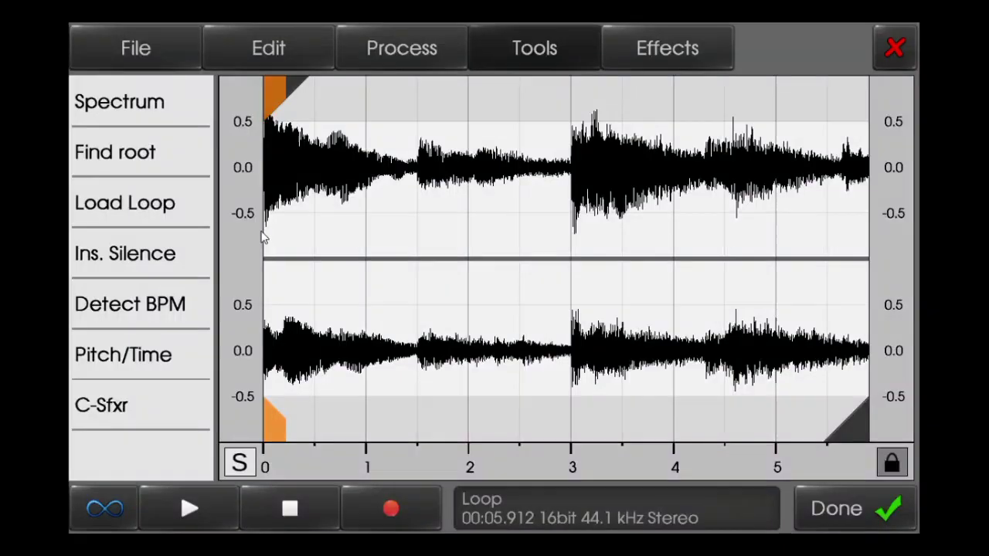
Detect the loop's BPM and return to the PCMSynth.
left_click(153, 309)
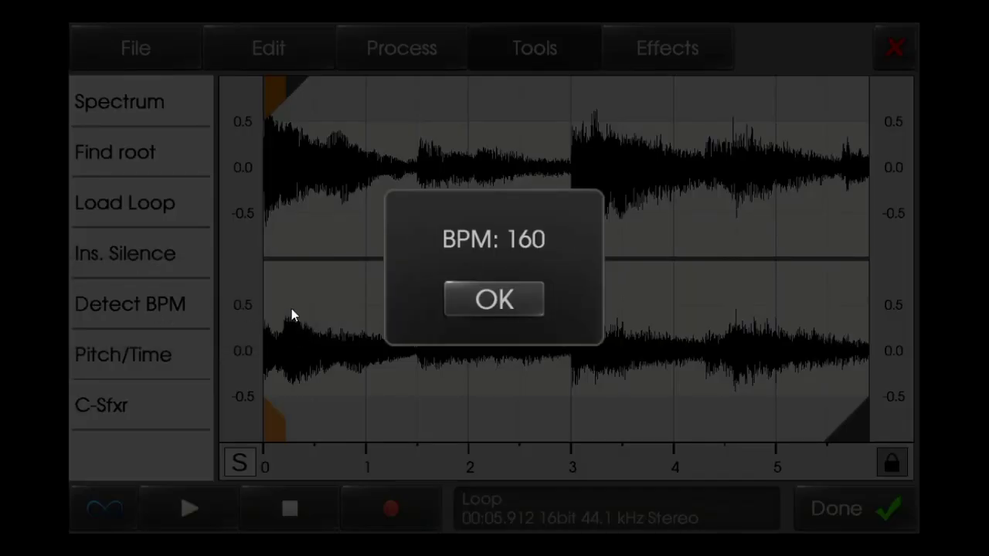
left_click(478, 300)
left_click(850, 508)
Raise the song tempo to match the BPM detected for the loop.
left_click(172, 512)
left_click_drag(609, 182, 610, 181)
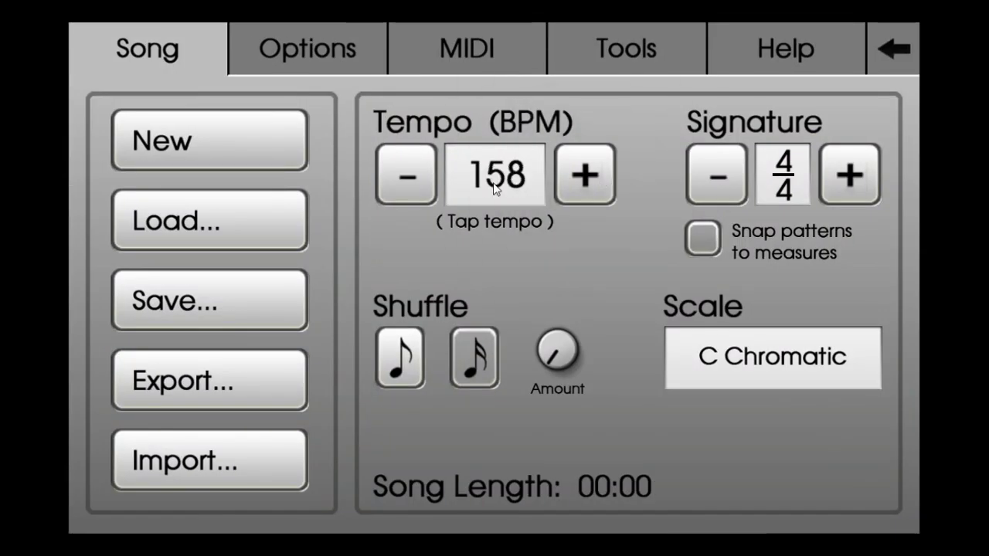
left_click(596, 164)
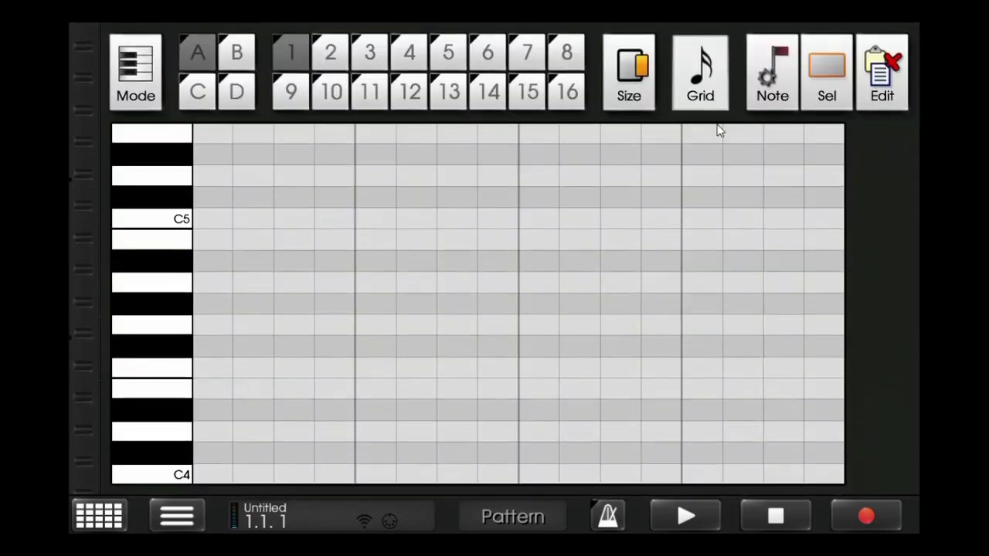
Set the PCMSynth pattern's note grid to 4x whole notes.
left_click(713, 84)
left_click(228, 90)
left_click(410, 299)
left_click(700, 72)
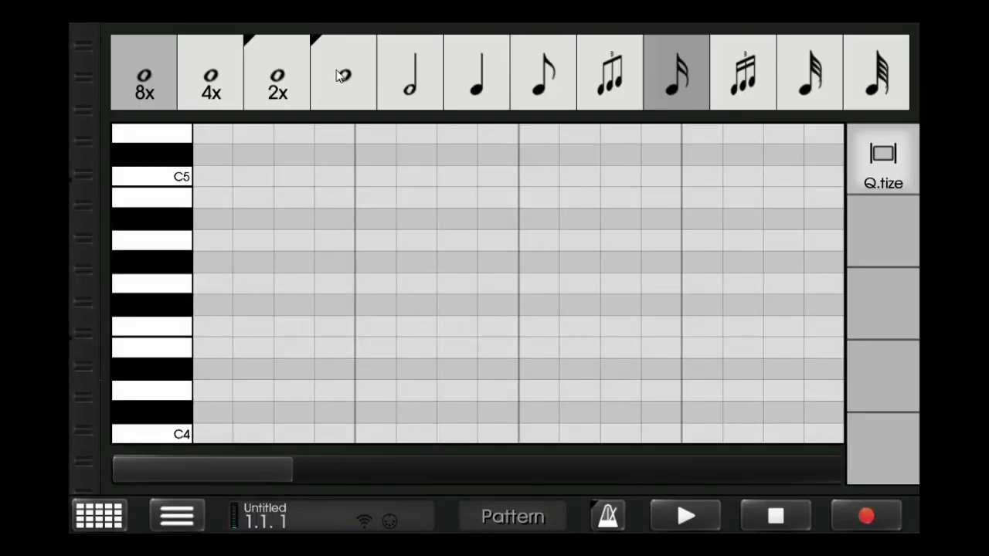
left_click(210, 77)
left_click(163, 456)
left_click_drag(163, 465, 300, 393)
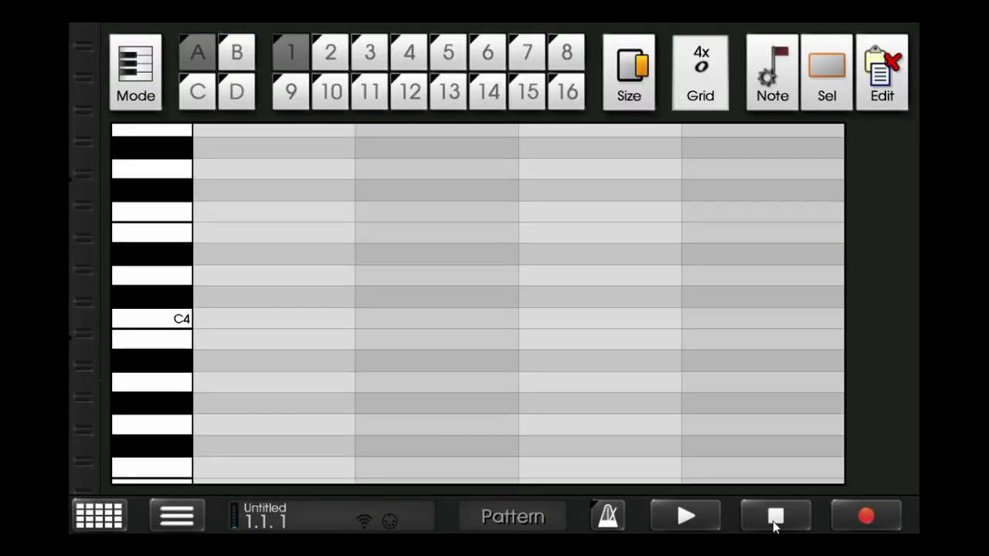
Add a 4x whole-note C4 at the start of pattern A1, deselect it and return to the synth controls.
left_click(276, 318)
left_click_drag(620, 108, 914, 116)
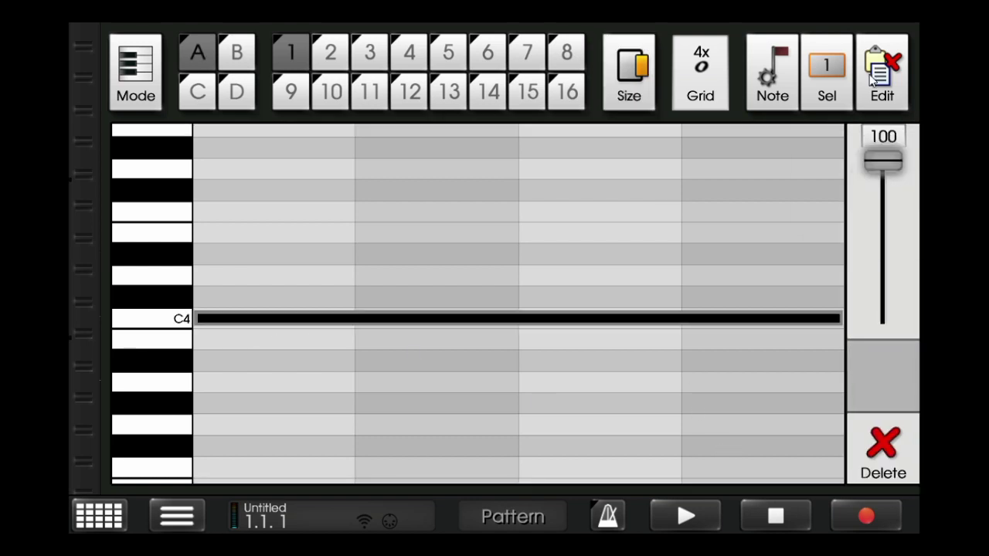
left_click(827, 72)
left_click(859, 137)
key("Escape")
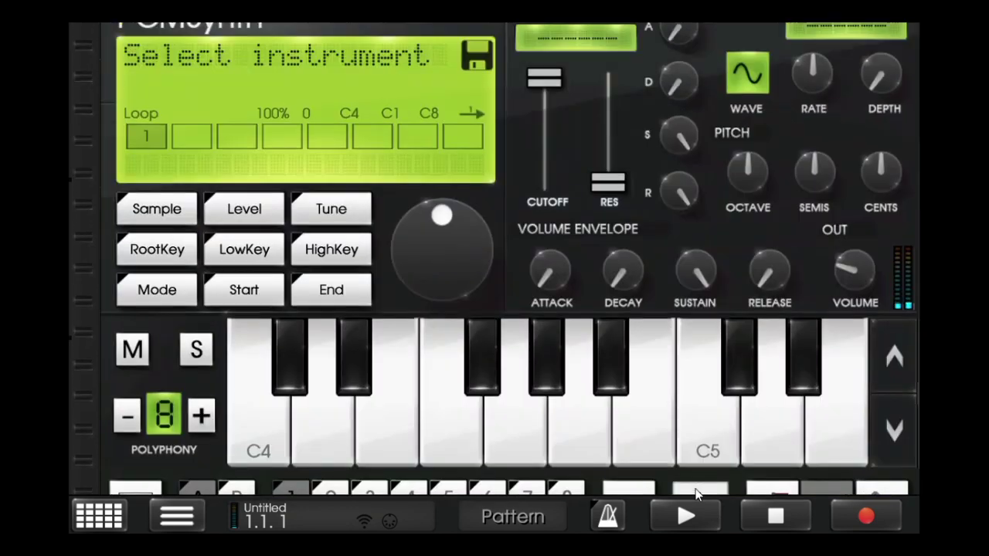
Solo the PCMSynth, play the pattern and stop it, and turn solo off again.
left_click(192, 379)
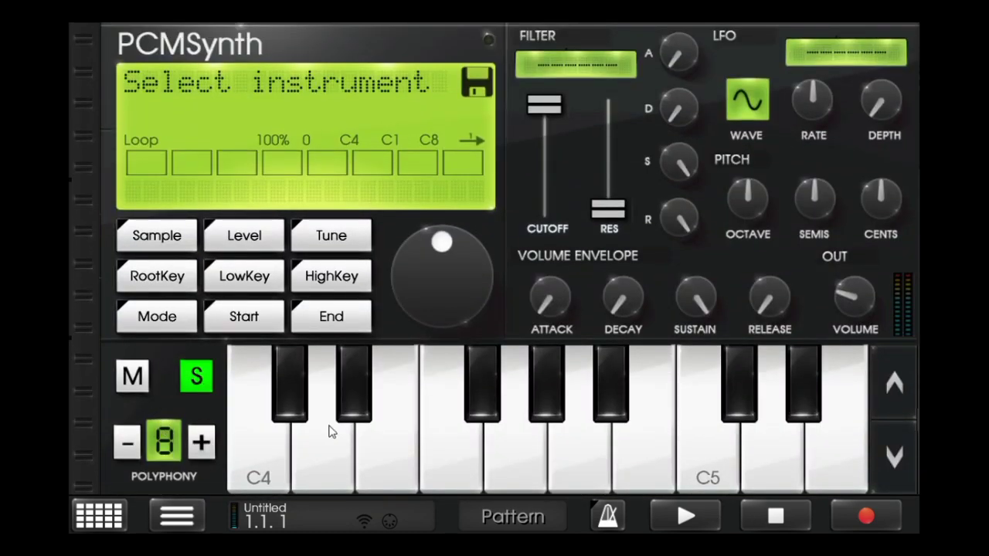
left_click(656, 516)
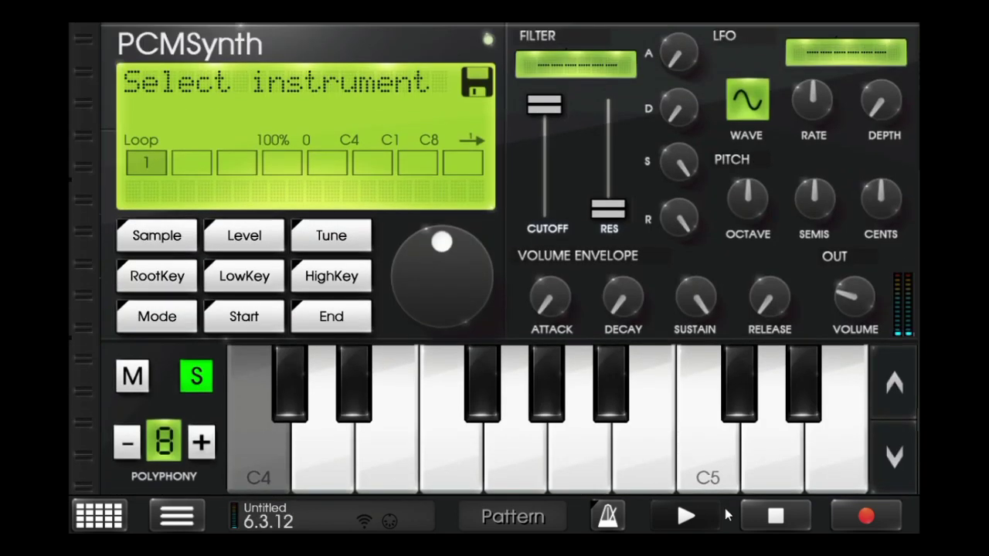
left_click(776, 516)
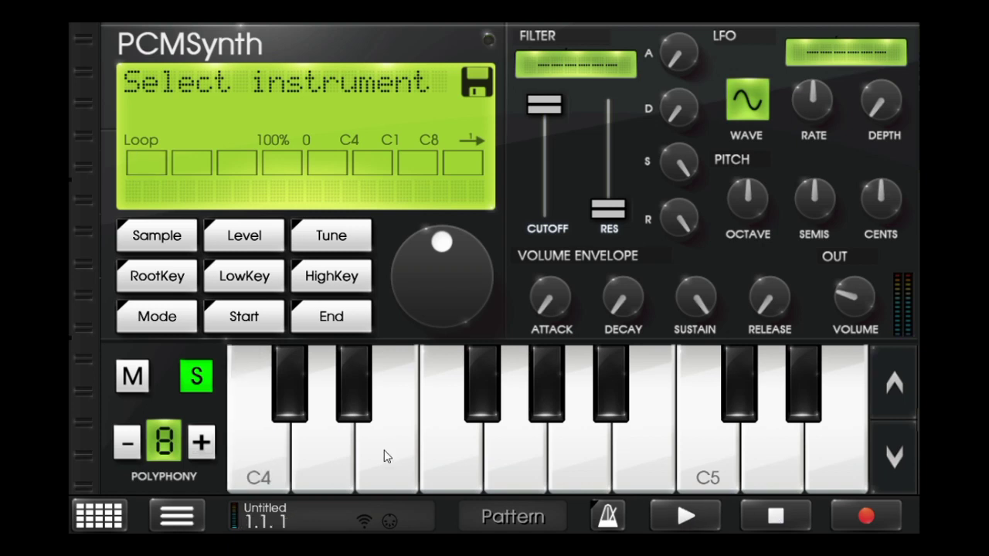
left_click(205, 388)
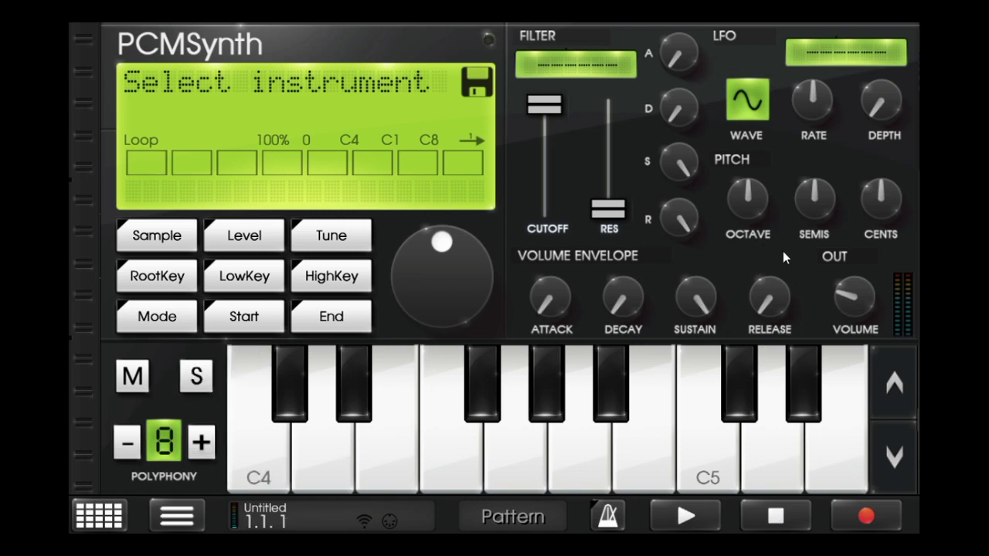
Try raised and lowered Octave pitch settings with the pattern playing, and return the octave to its centre position.
left_click(749, 209)
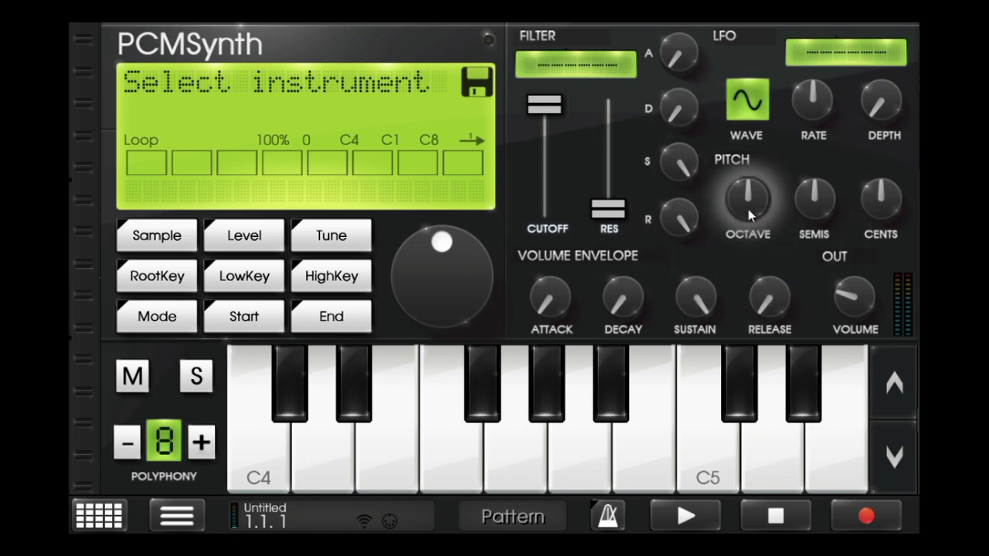
left_click_drag(774, 202, 808, 186)
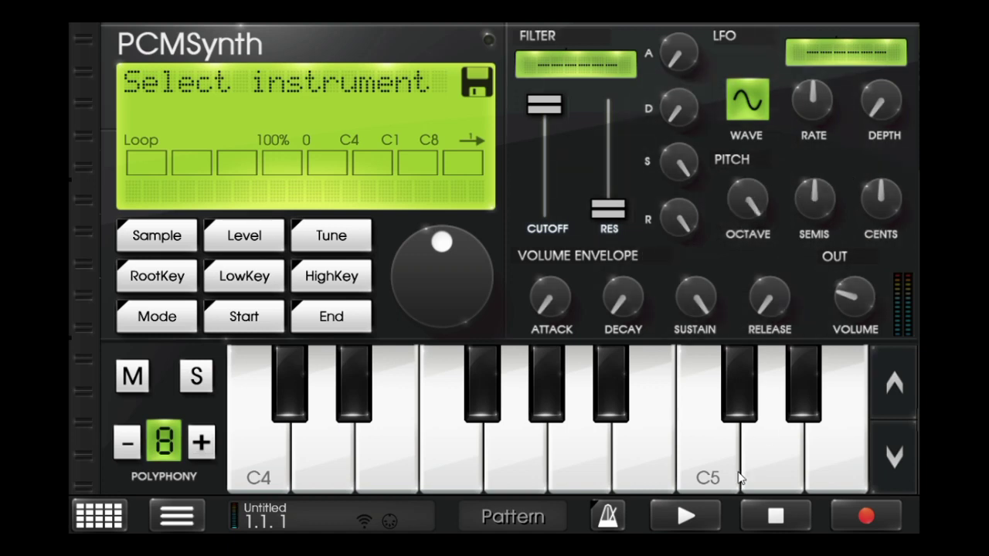
left_click(717, 516)
left_click_drag(748, 199, 655, 373)
left_click_drag(757, 191, 796, 186)
left_click(752, 521)
left_click(713, 516)
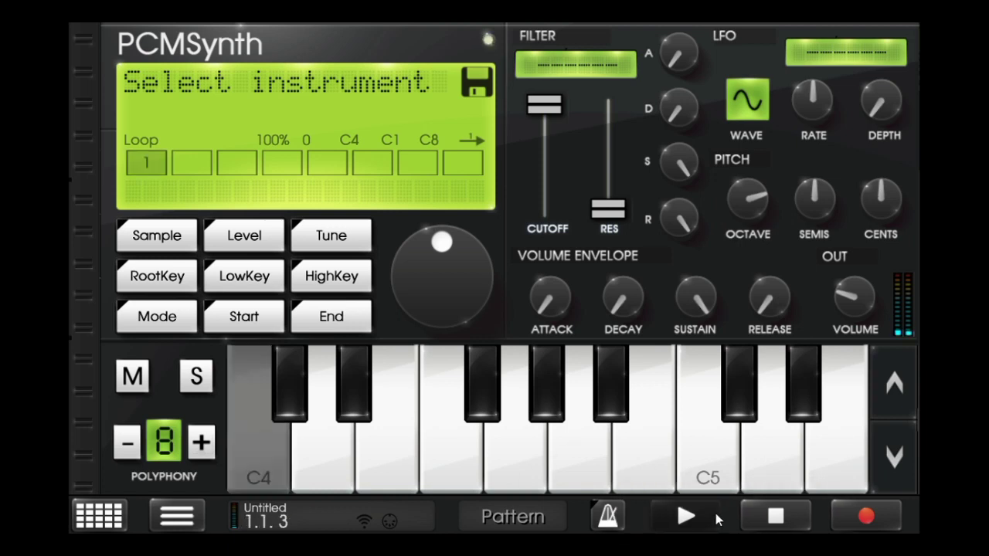
left_click(761, 520)
left_click_drag(747, 200, 748, 234)
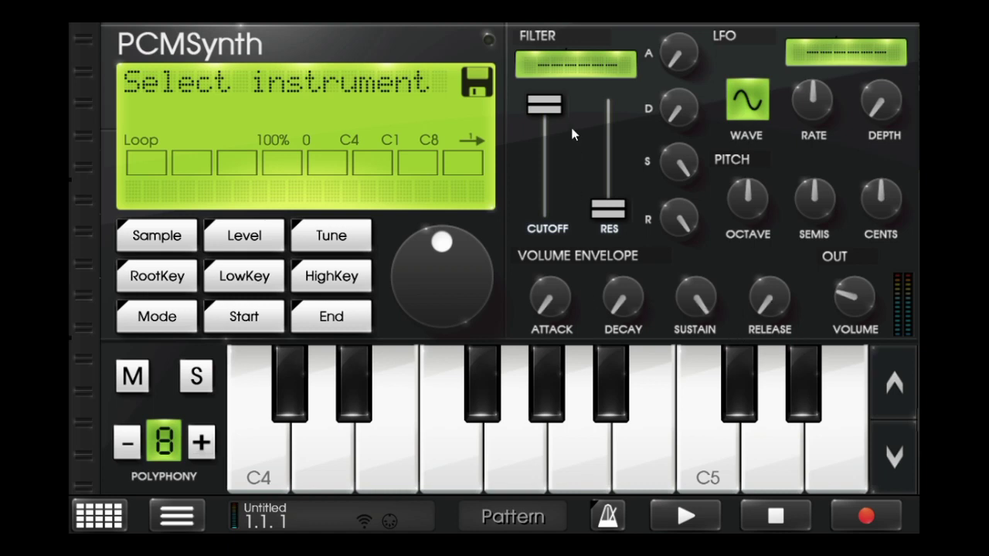
Try the LowPass filter with the cutoff lowered to about halfway while playing the pattern.
left_click_drag(547, 105, 544, 158)
left_click(684, 517)
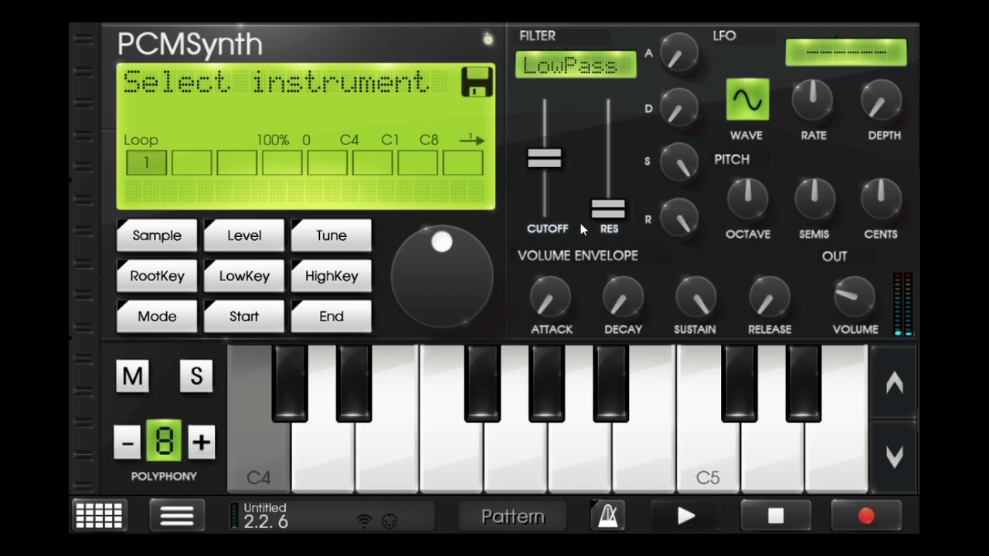
left_click(513, 517)
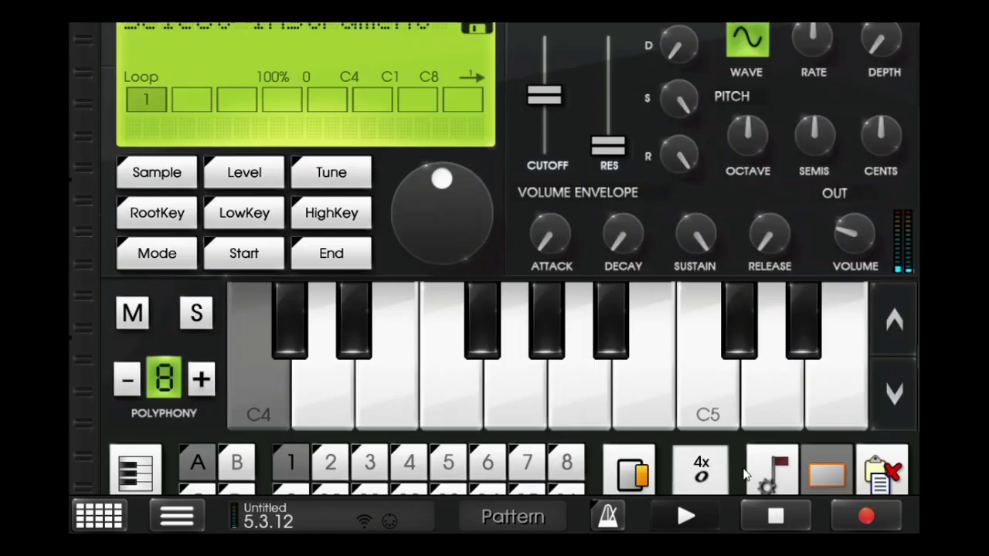
left_click(513, 516)
mouse_move(608, 208)
left_mouse_down()
mouse_move(601, 91)
mouse_move(592, 208)
left_mouse_up()
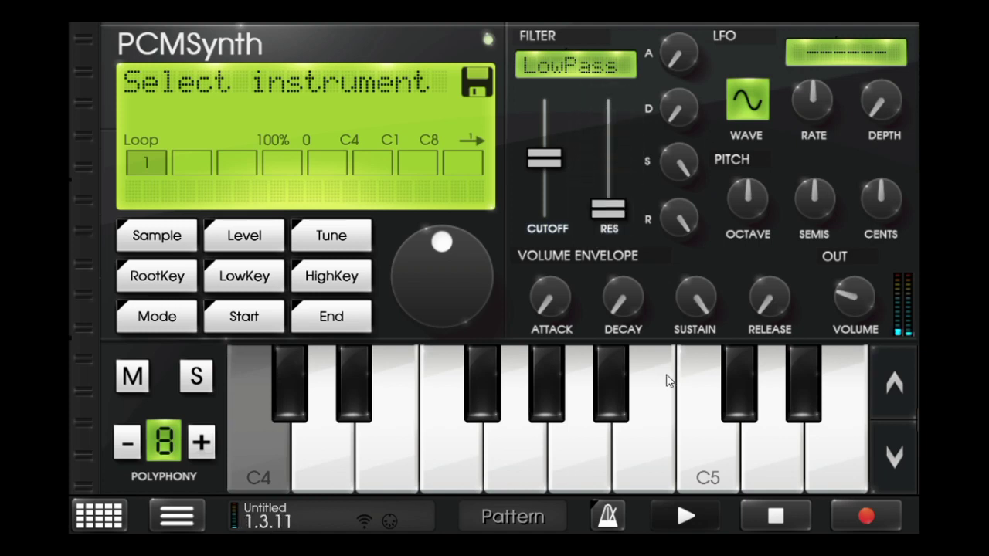
left_click(785, 524)
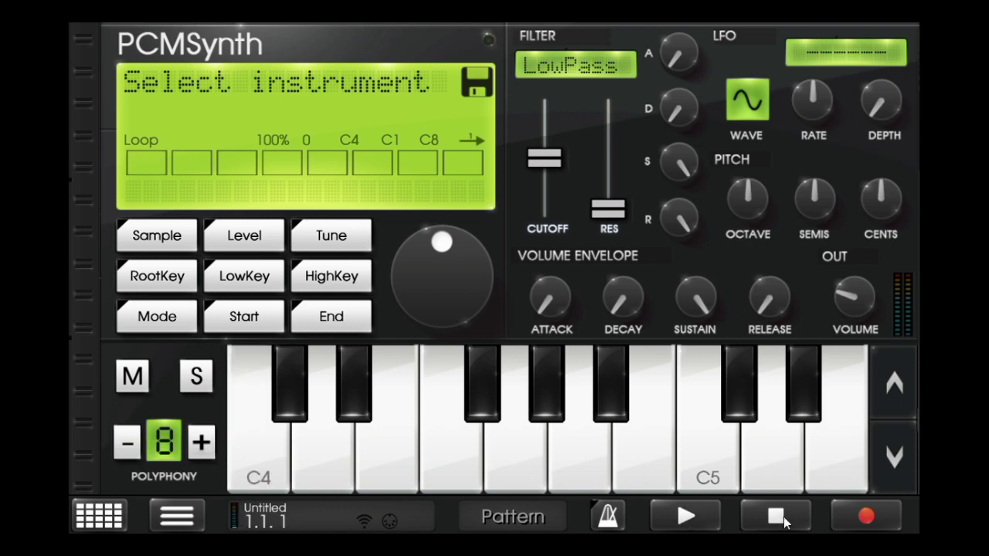
Cycle through the filter types, including BandPass and Inv. HP, reset the filter to none with full cutoff, and play the pattern.
left_click(563, 70)
left_click(564, 71)
left_click(564, 70)
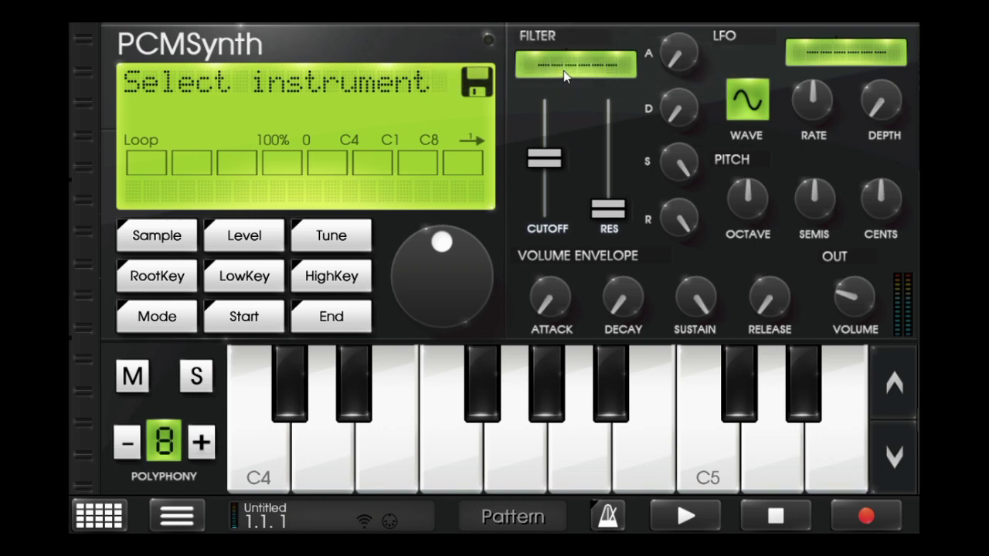
left_click(563, 70)
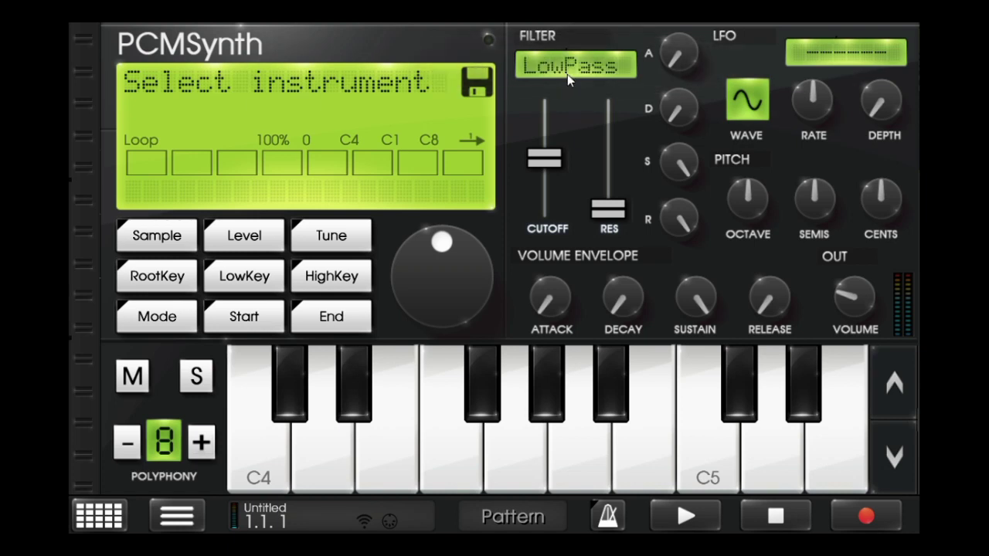
left_click(568, 75)
left_click(569, 74)
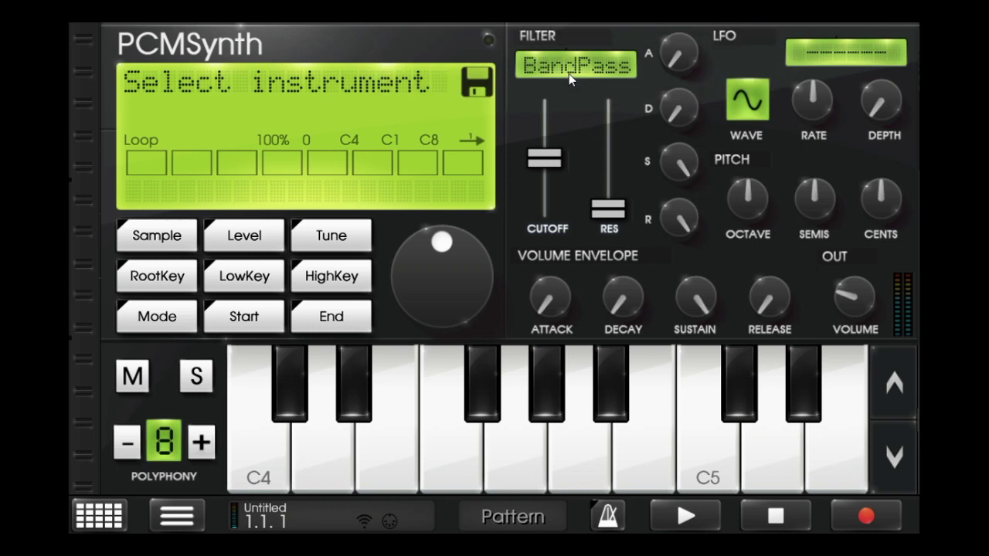
left_click(568, 73)
left_click(568, 74)
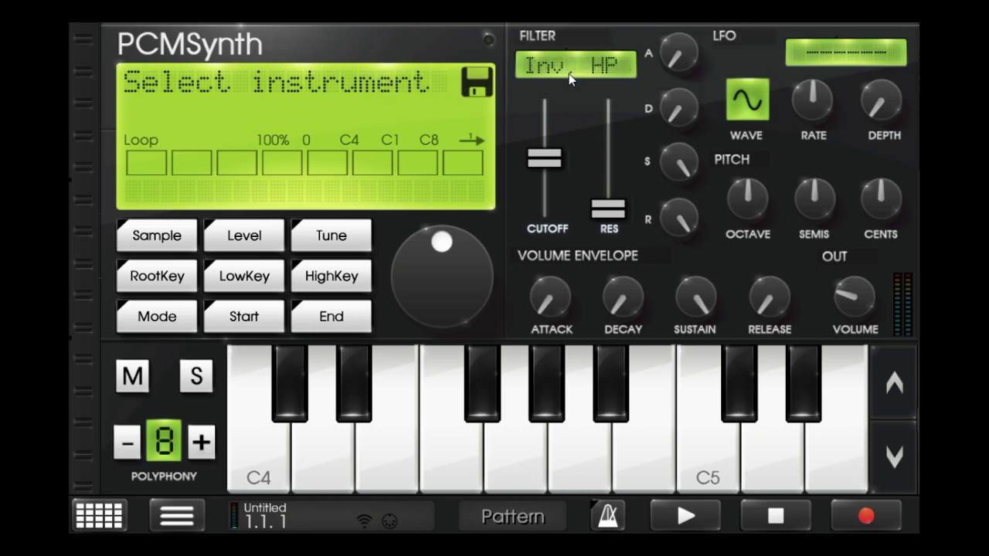
left_click(569, 73)
left_click(563, 108)
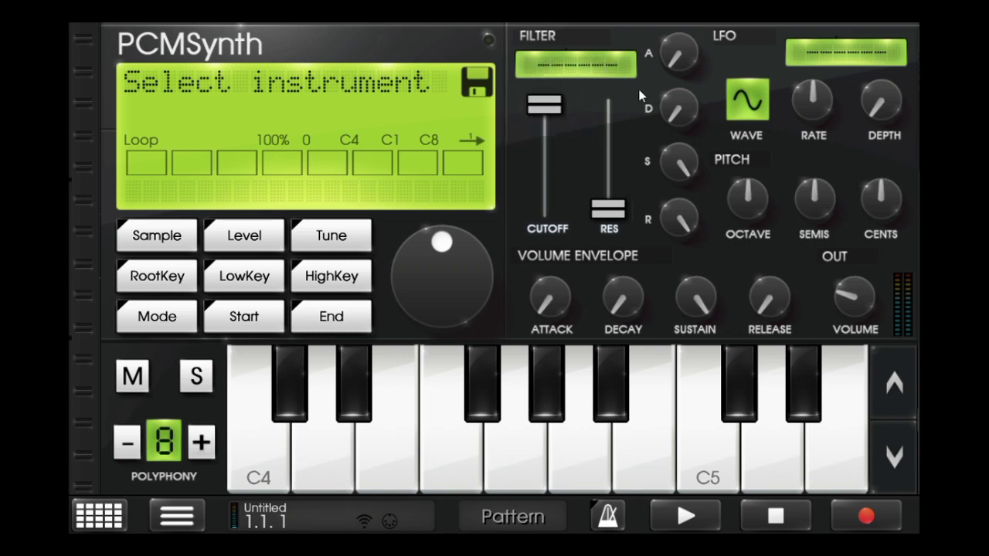
left_click(703, 530)
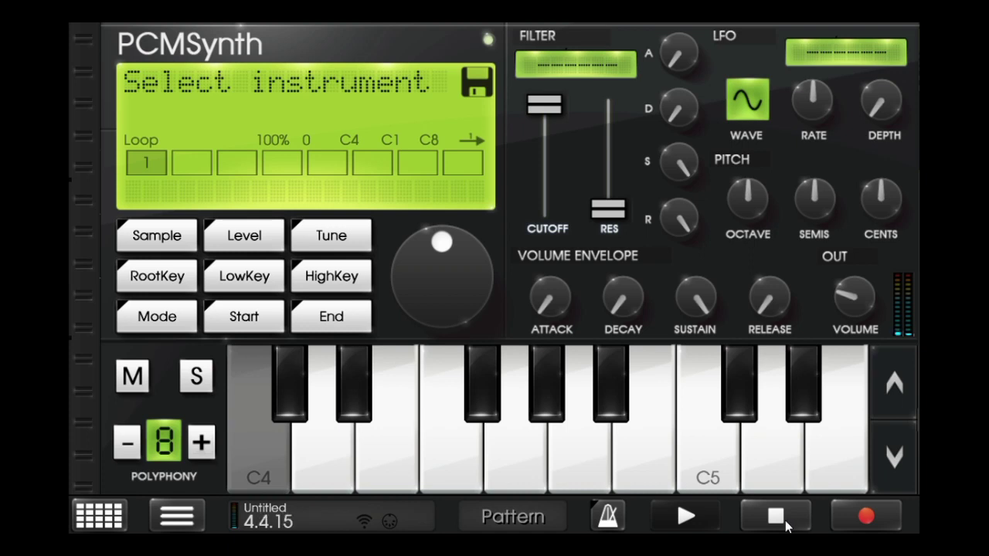
left_click(786, 524)
Insert a Distortion effect in the PCMSynth's first slot of the effects rack.
left_click(98, 516)
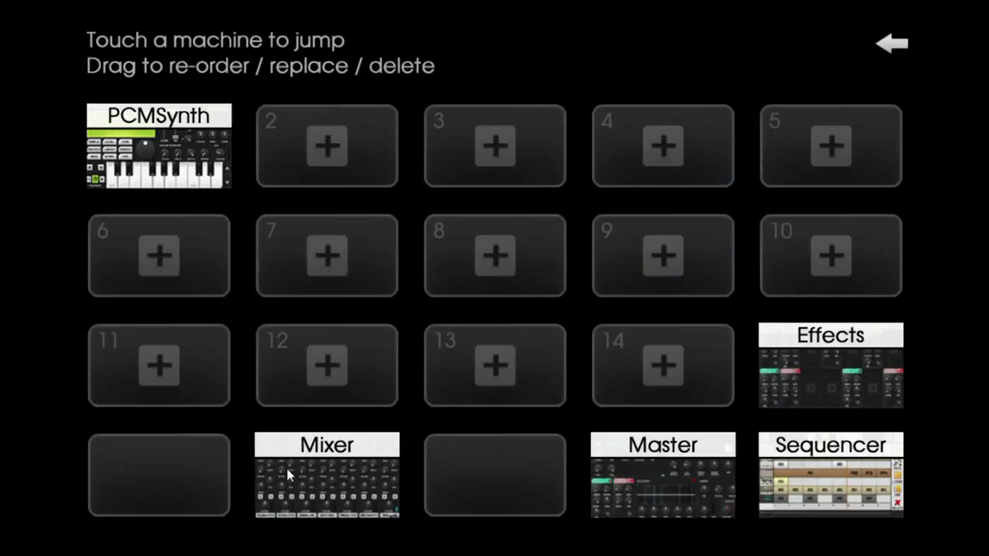
left_click(816, 394)
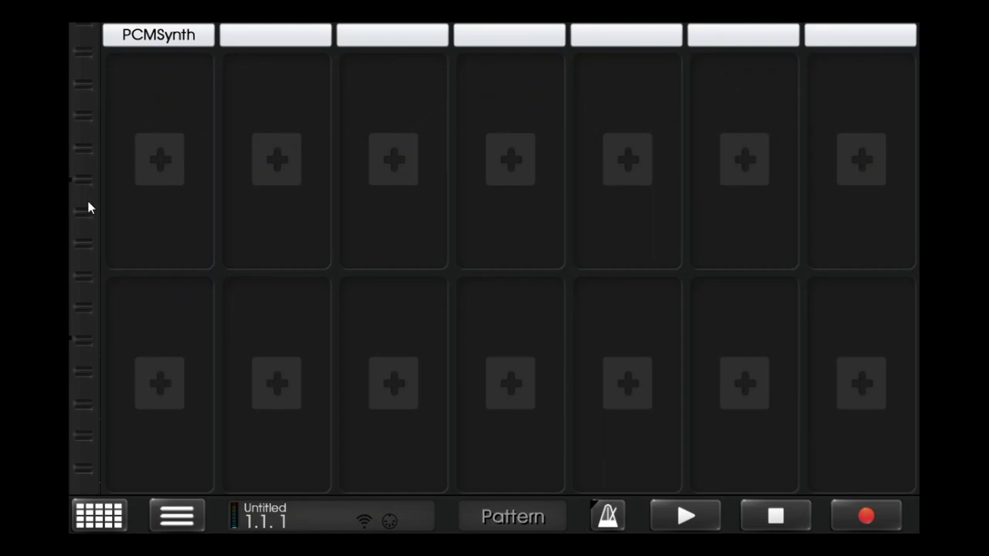
left_click(185, 202)
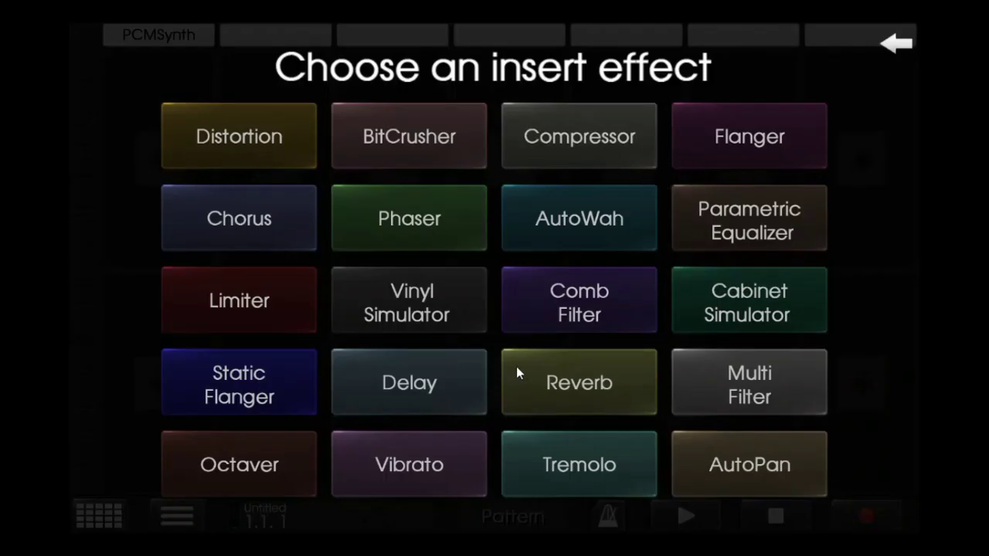
left_click(244, 141)
Try different Distortion programs, including Saturate and Fuzz, and raise the Amount while the pattern plays.
left_click_drag(195, 172, 185, 245)
left_click(167, 104)
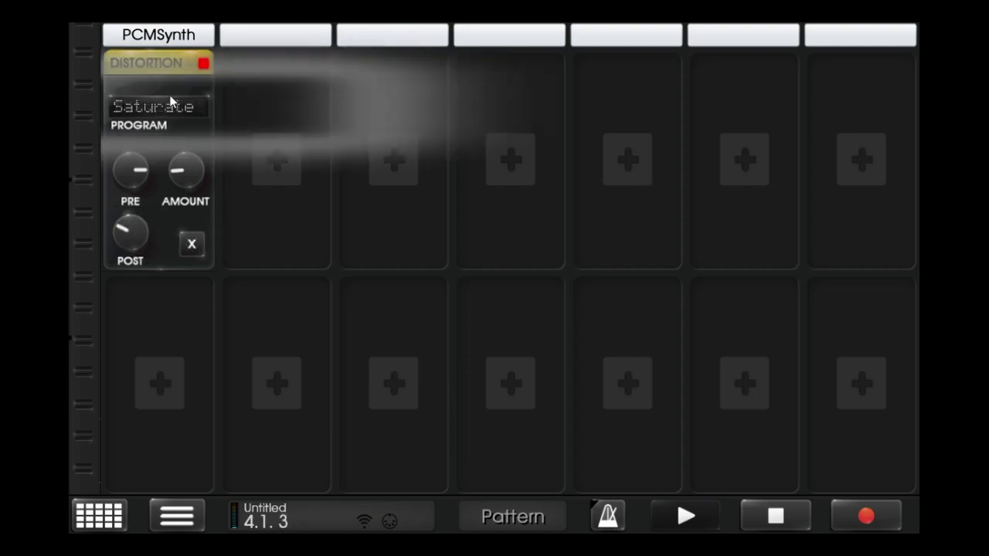
left_click(186, 166)
left_click_drag(193, 156, 263, 155)
left_click(191, 116)
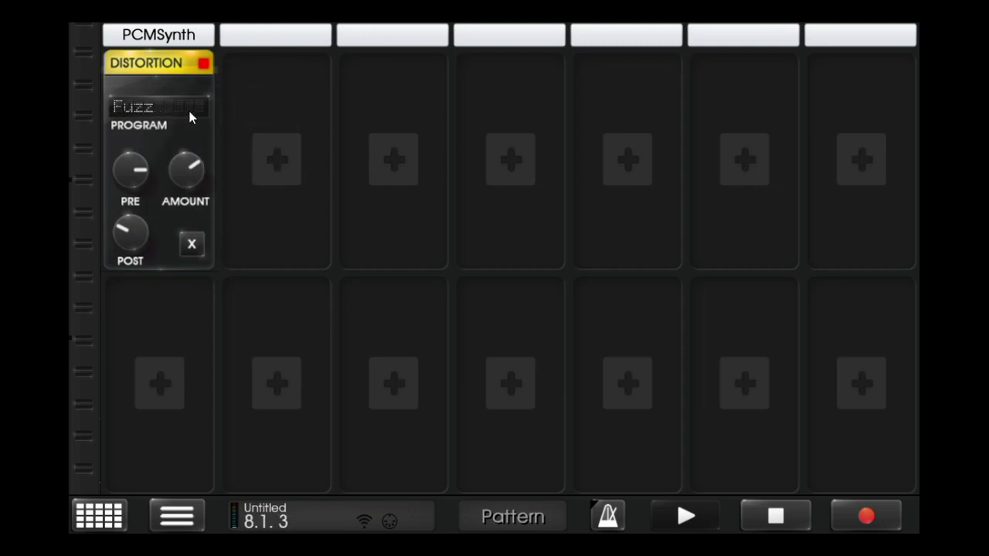
Replace the Distortion on the PCMSynth with a BitCrusher and stop playback.
left_click(192, 244)
left_click(432, 296)
left_click(189, 237)
left_click(411, 137)
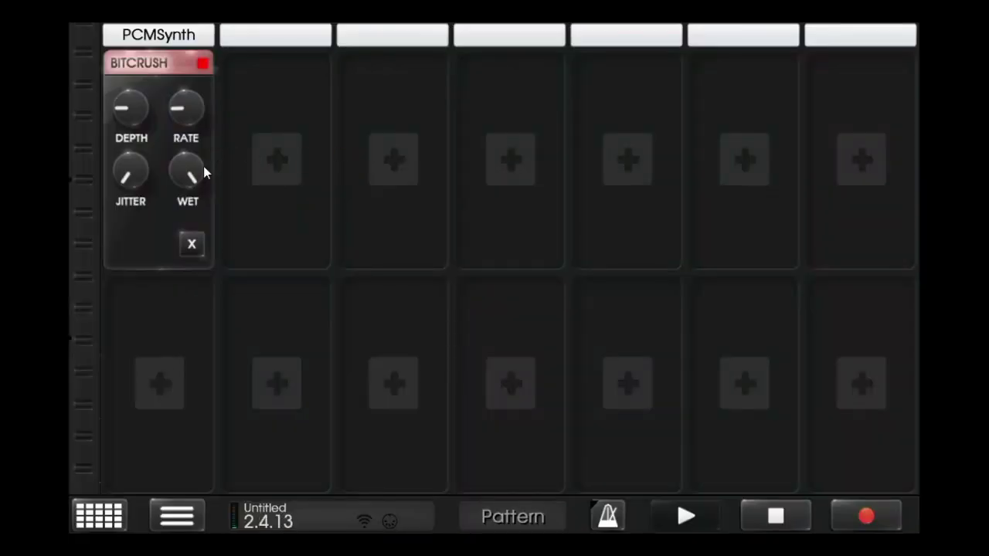
left_click(759, 508)
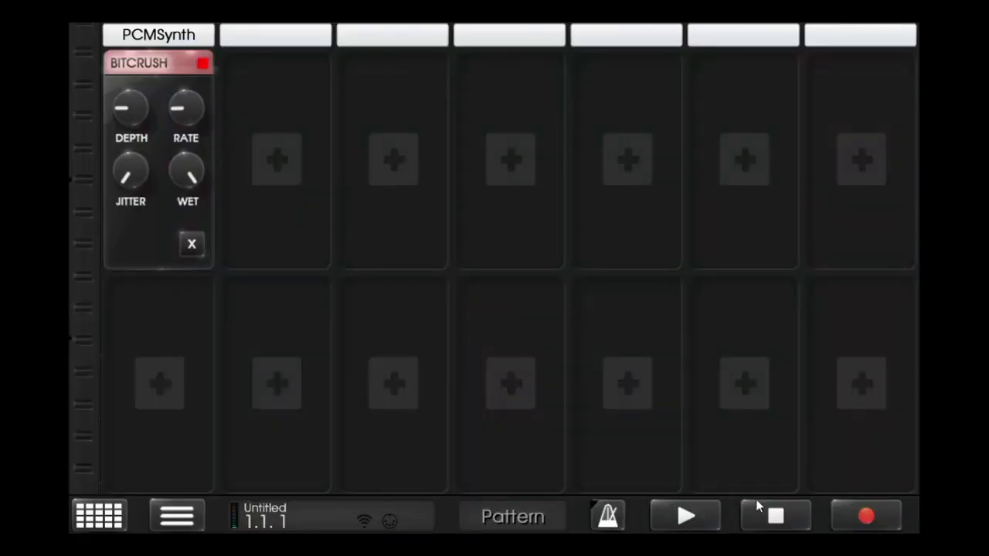
Remove the BitCrusher, then open the insert effect list and close it without choosing an effect.
left_click(192, 242)
left_click(410, 298)
left_click(208, 265)
left_click(896, 46)
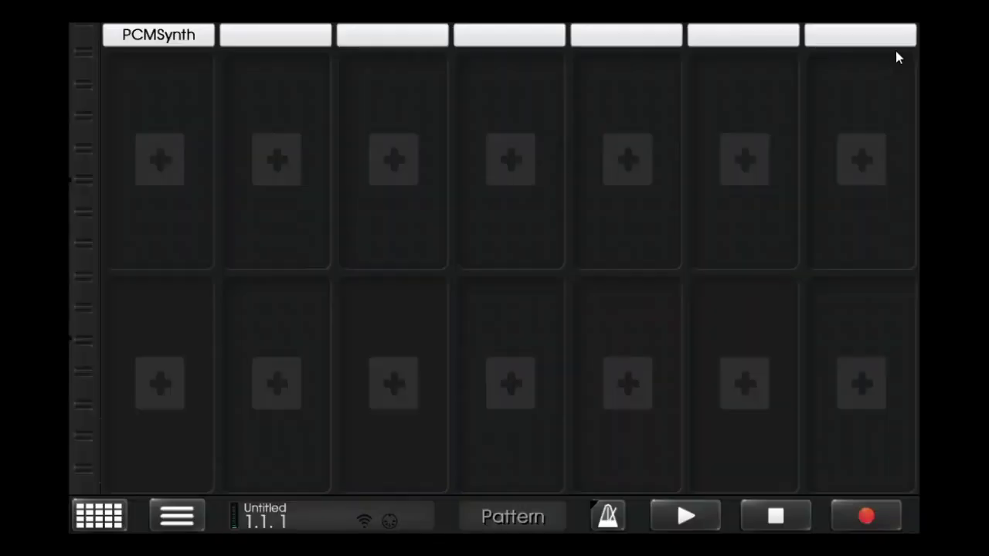
Insert a Flanger on the PCMSynth's first effect slot, raise its Wet amount to maximum and play the pattern.
left_click(147, 148)
left_click(711, 139)
left_click_drag(206, 164, 636, 347)
left_click(705, 520)
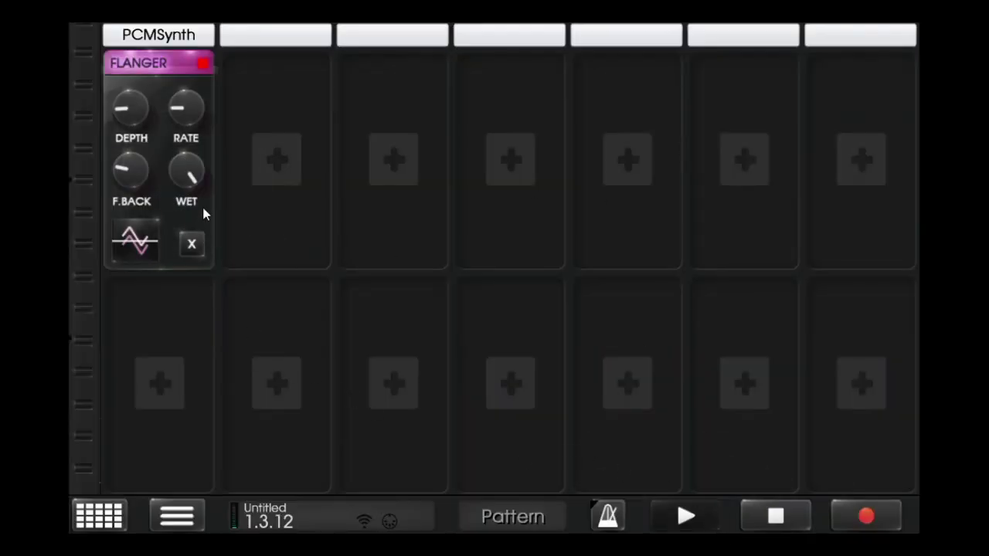
Try faster and slower Flanger Rate settings, raise the Depth slightly, and stop playback.
left_click_drag(187, 109, 193, 124)
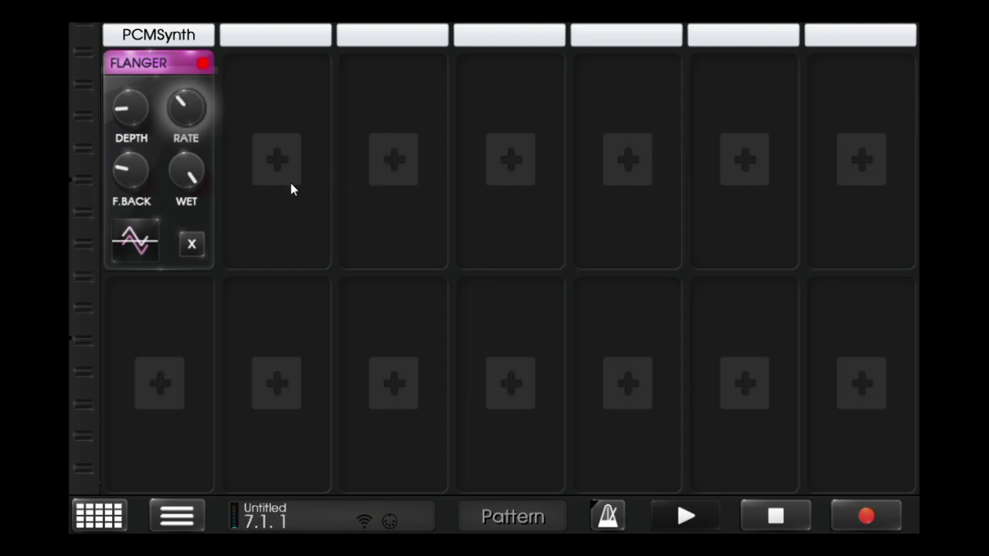
left_click_drag(205, 169, 263, 165)
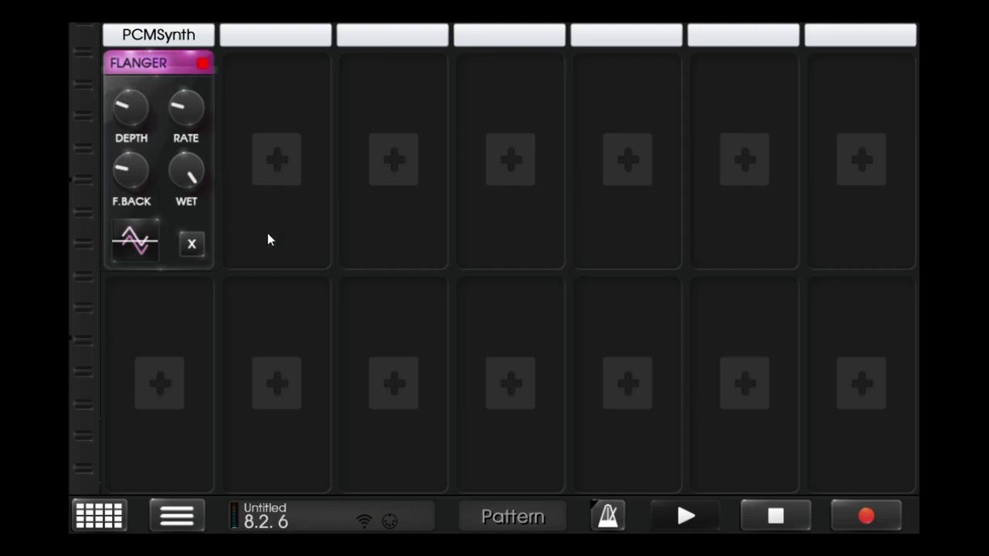
left_click(748, 513)
scroll(357, 338, "down", 3)
scroll(357, 336, "up", 3)
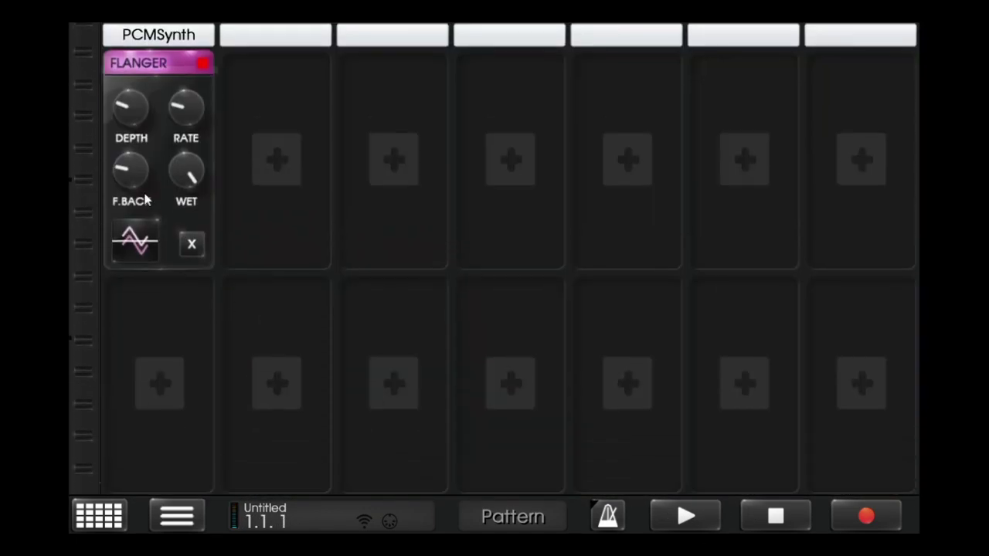
left_click_drag(174, 115, 198, 155)
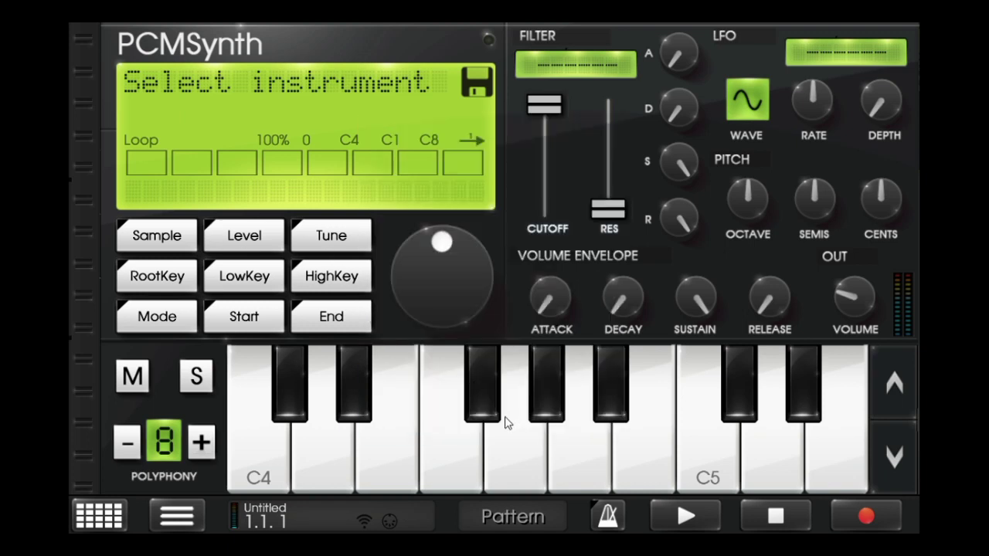
Open the PCMSynth's Loop sample in the wave editor and examine its file, edit, process, tools and effects commands.
left_click(263, 248)
left_click(263, 249)
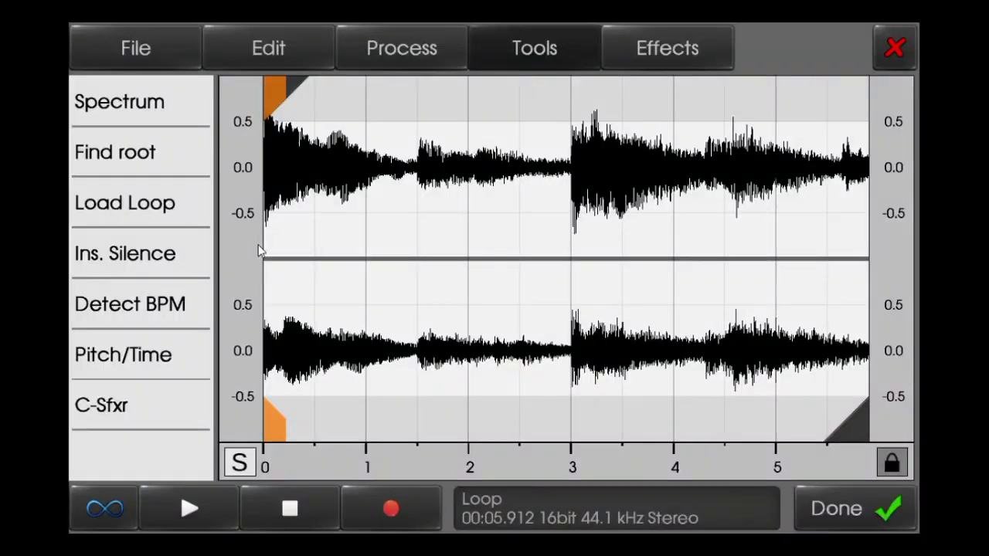
left_click(263, 46)
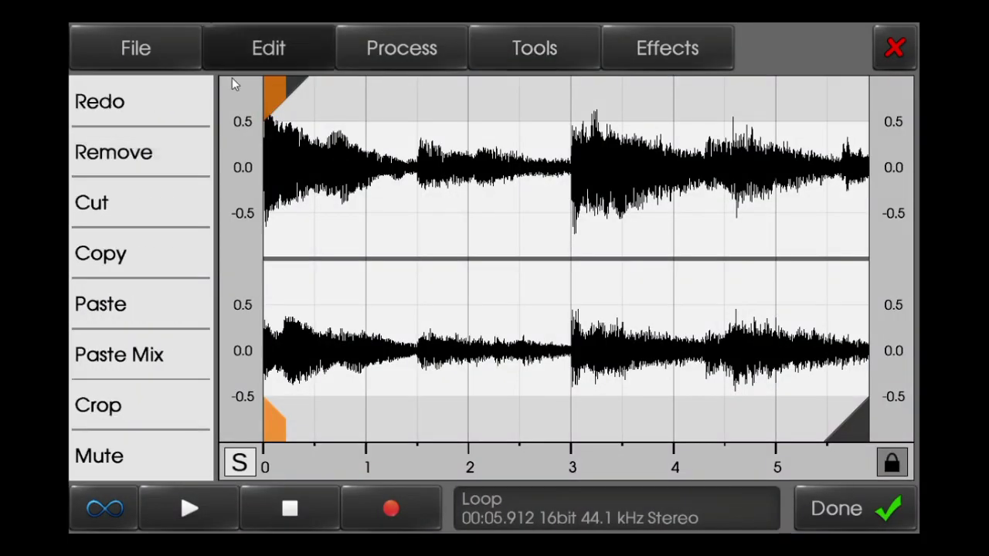
left_click(186, 67)
left_click(379, 63)
left_click(499, 48)
left_click(647, 48)
left_click(371, 55)
left_click(266, 54)
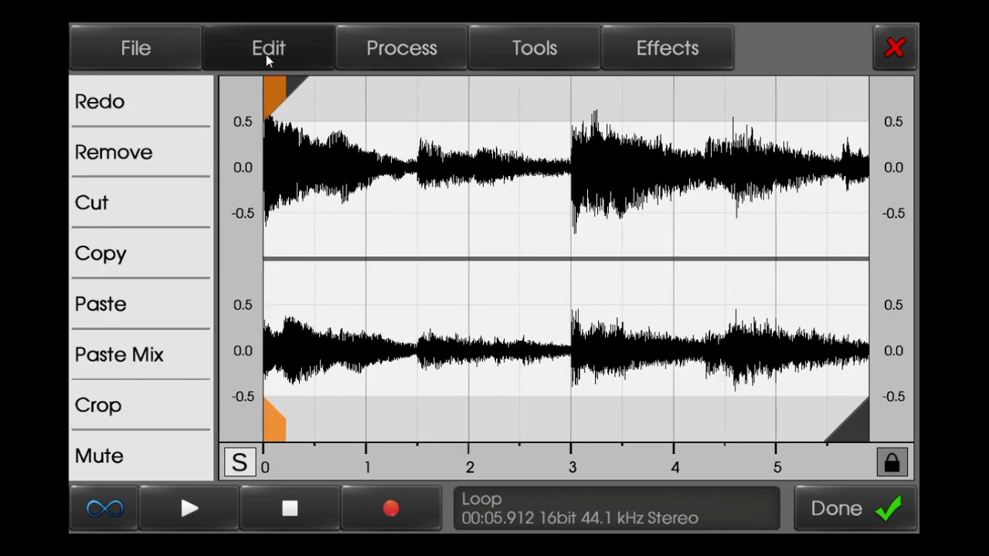
left_click(191, 51)
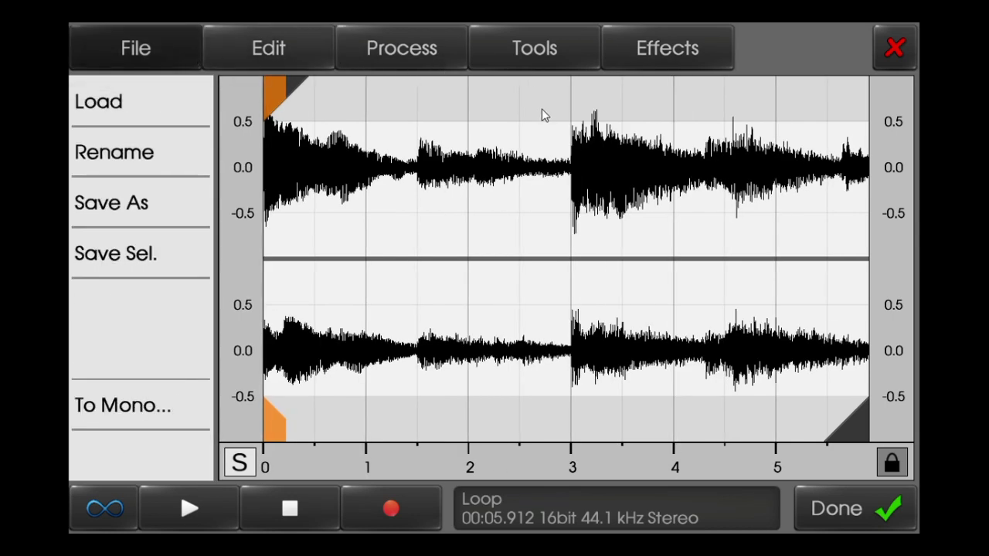